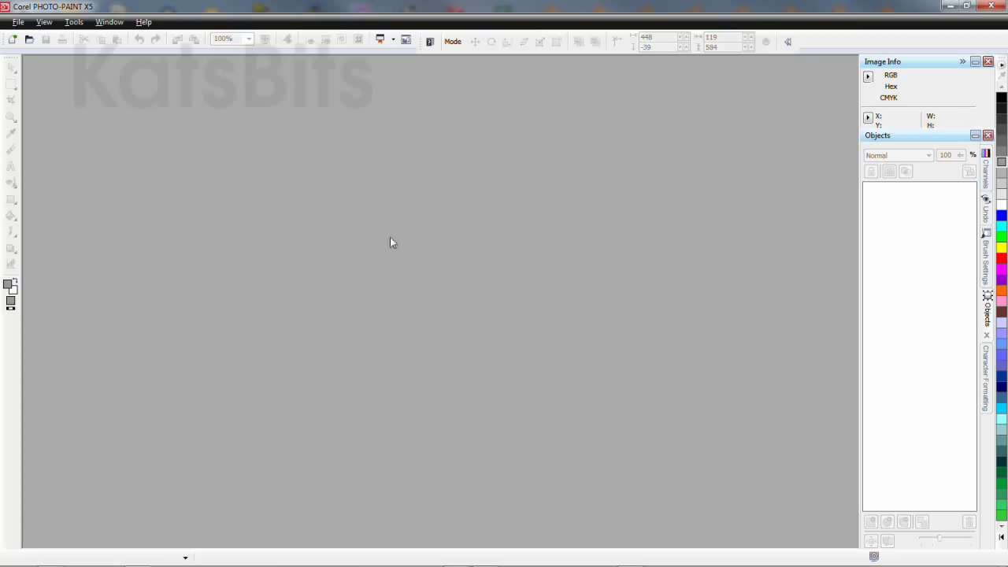
Step: Create a new blank 512 × 512 px image and enlarge its window to show the full canvas
{"action": "left_click", "coordinate": [18, 22]}
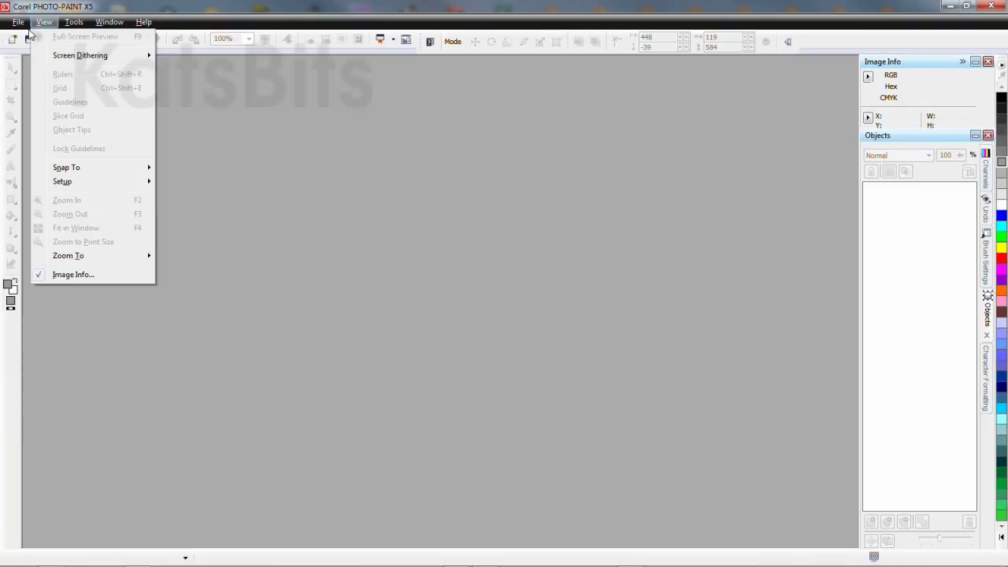
{"action": "left_click", "coordinate": [38, 37]}
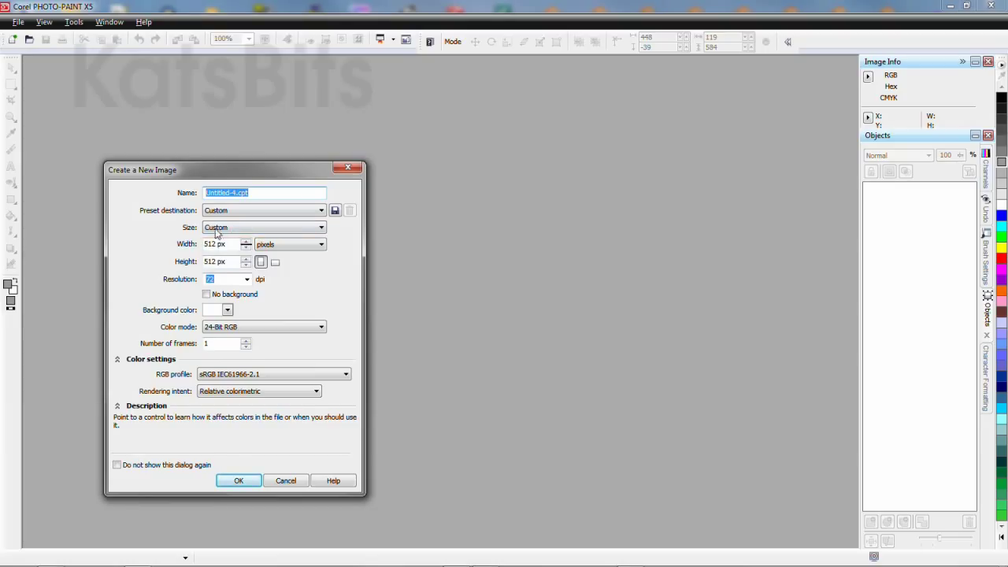
{"action": "left_click", "coordinate": [233, 484]}
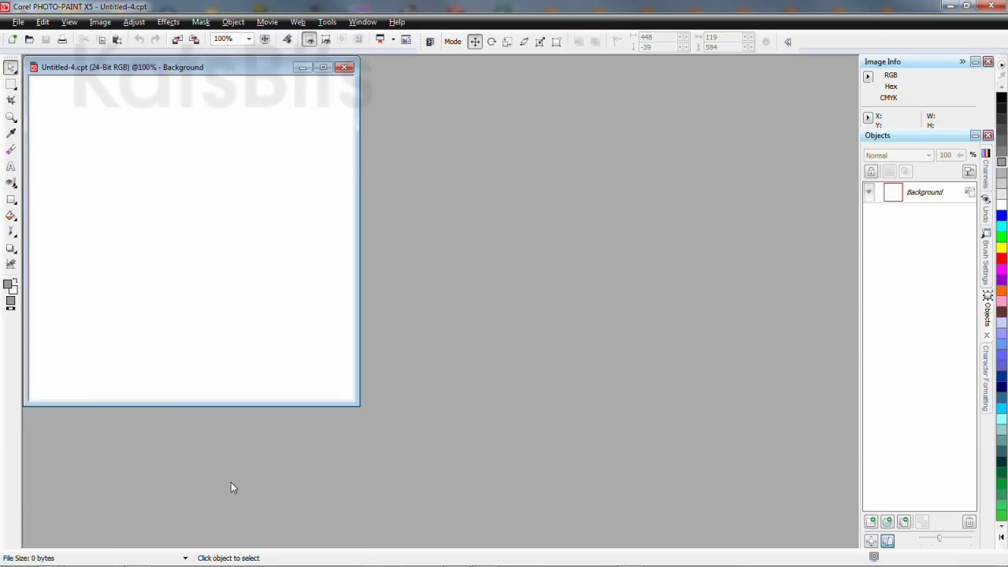
{"action": "left_click_drag", "start_coordinate": [357, 405], "coordinate": [552, 516]}
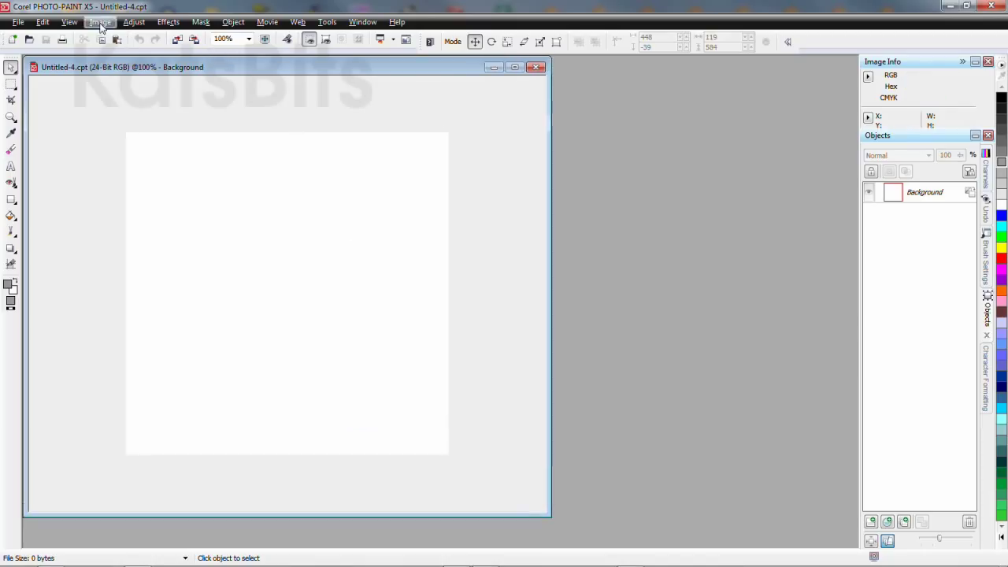
Step: Draw a tall 32 × 599 px grey bar near the canvas's left side and select it
{"action": "left_click", "coordinate": [11, 200]}
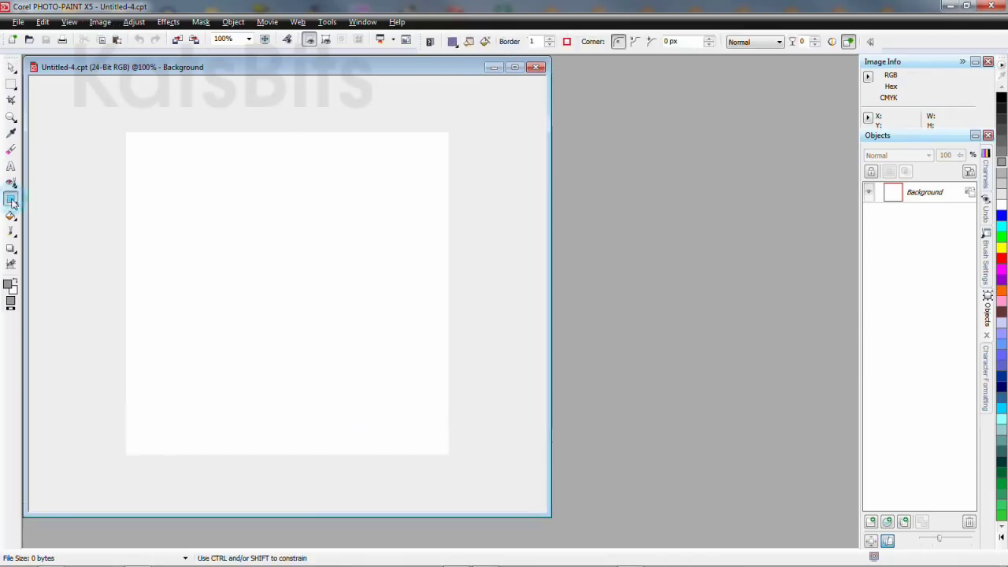
{"action": "left_click_drag", "start_coordinate": [172, 125], "coordinate": [171, 103]}
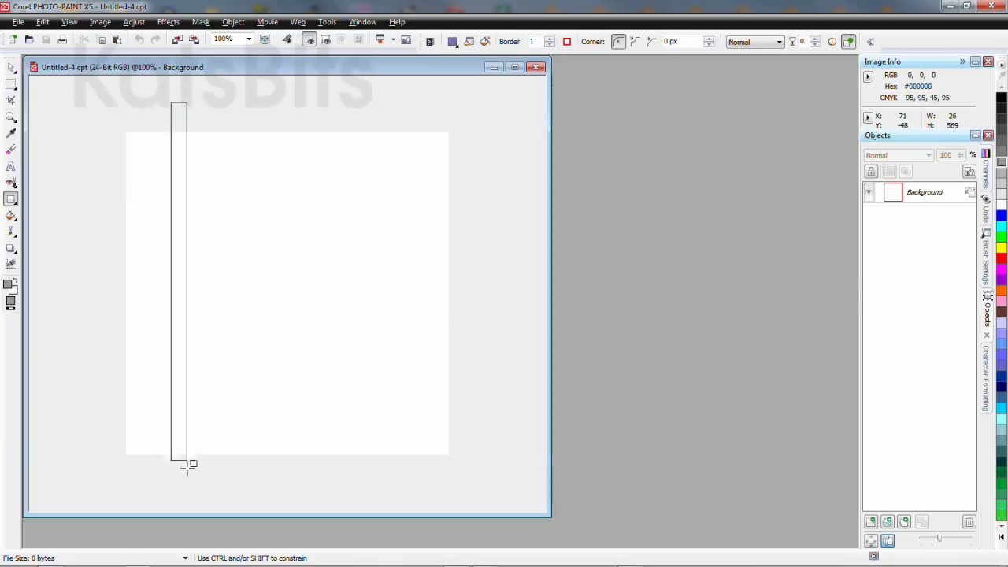
{"action": "left_click_drag", "start_coordinate": [175, 173], "coordinate": [190, 478]}
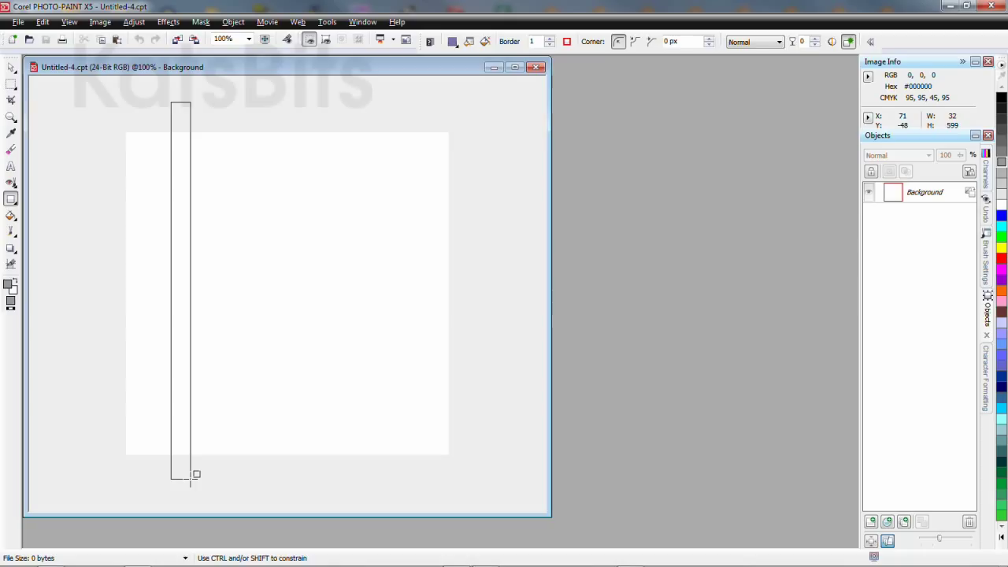
{"action": "left_click_drag", "start_coordinate": [190, 478], "coordinate": [190, 478]}
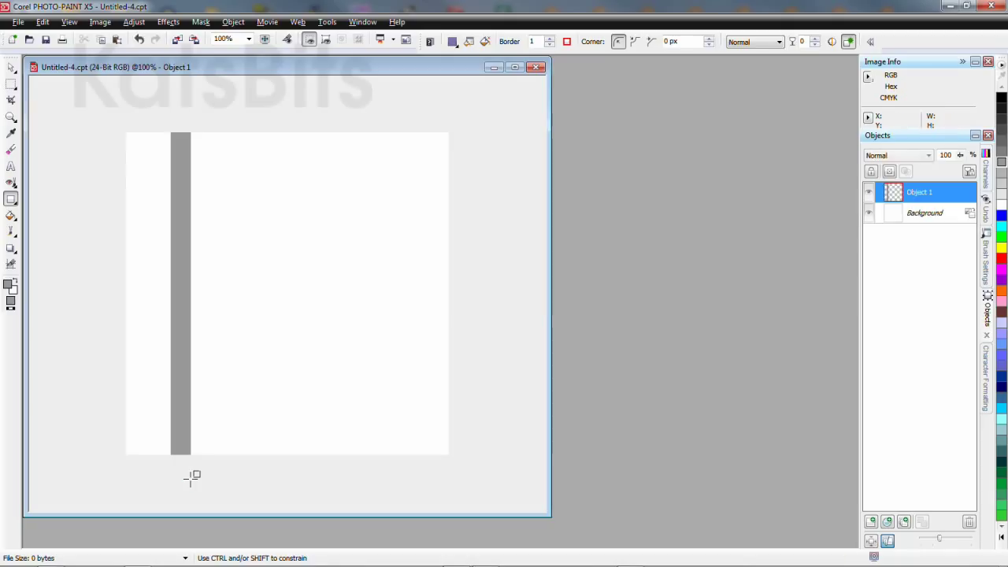
{"action": "left_click", "coordinate": [11, 67]}
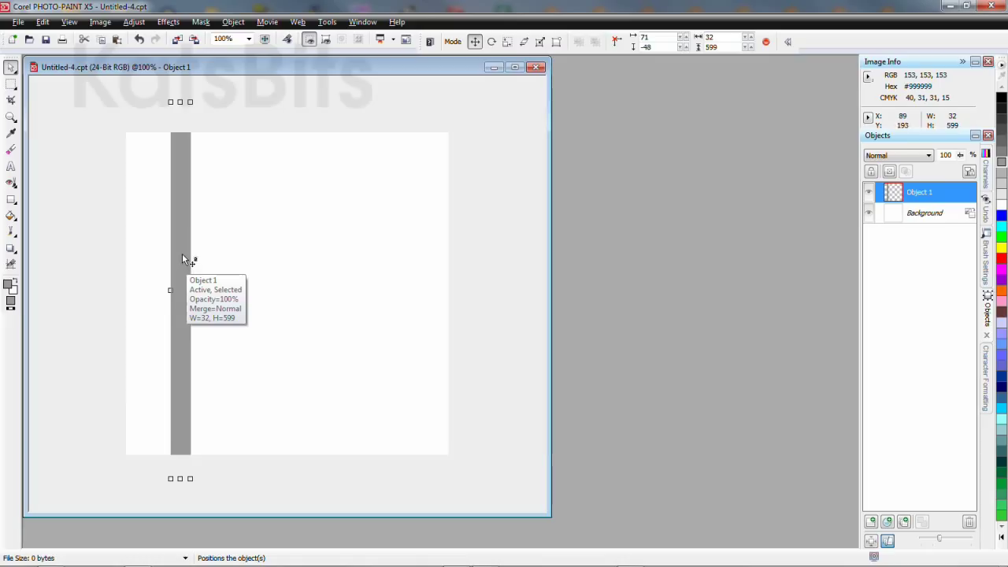
{"action": "left_click", "coordinate": [133, 22]}
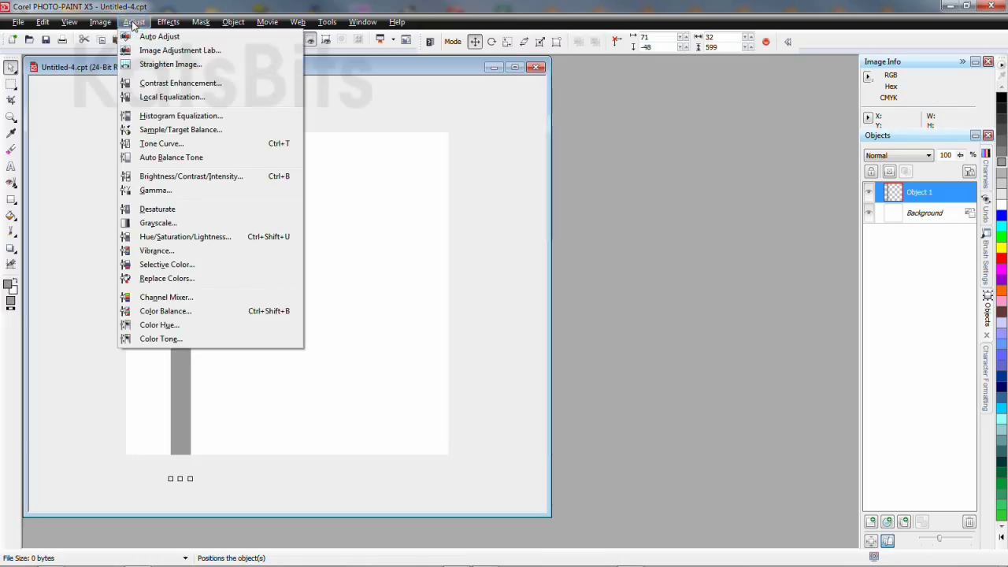
{"action": "left_click", "coordinate": [61, 216]}
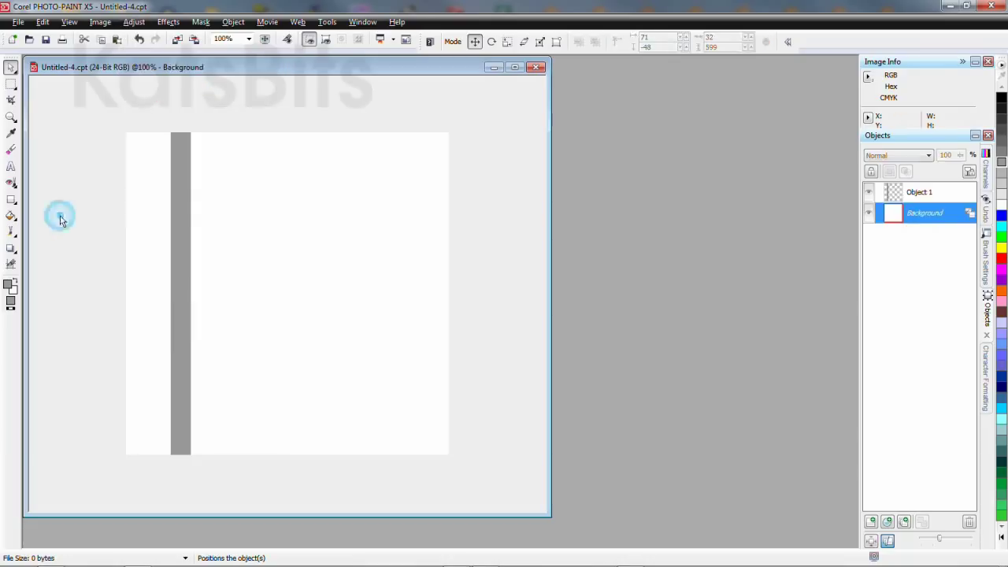
{"action": "left_click", "coordinate": [183, 203]}
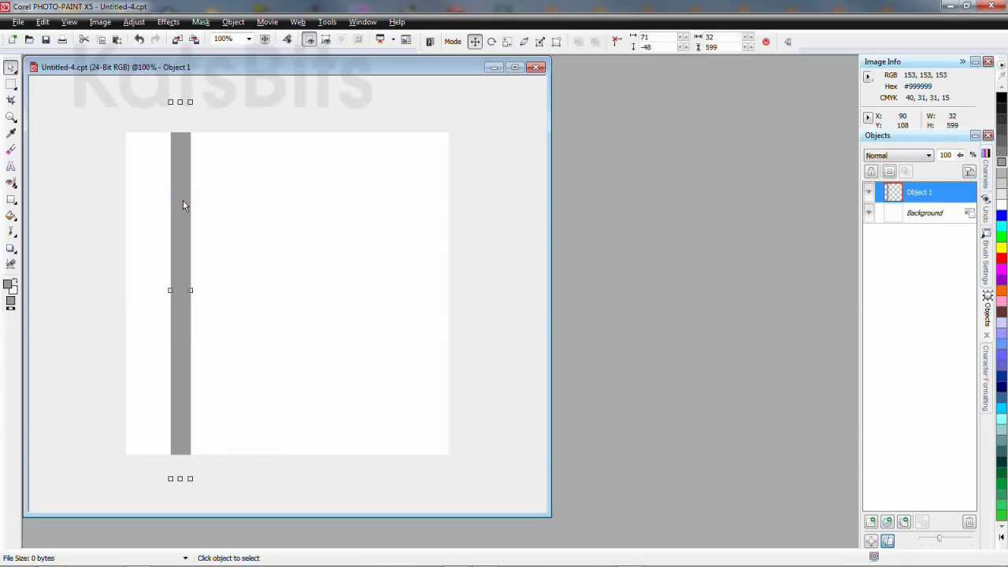
Step: Align the grey bar to the page's left edge and centre it vertically
{"action": "left_click", "coordinate": [233, 21]}
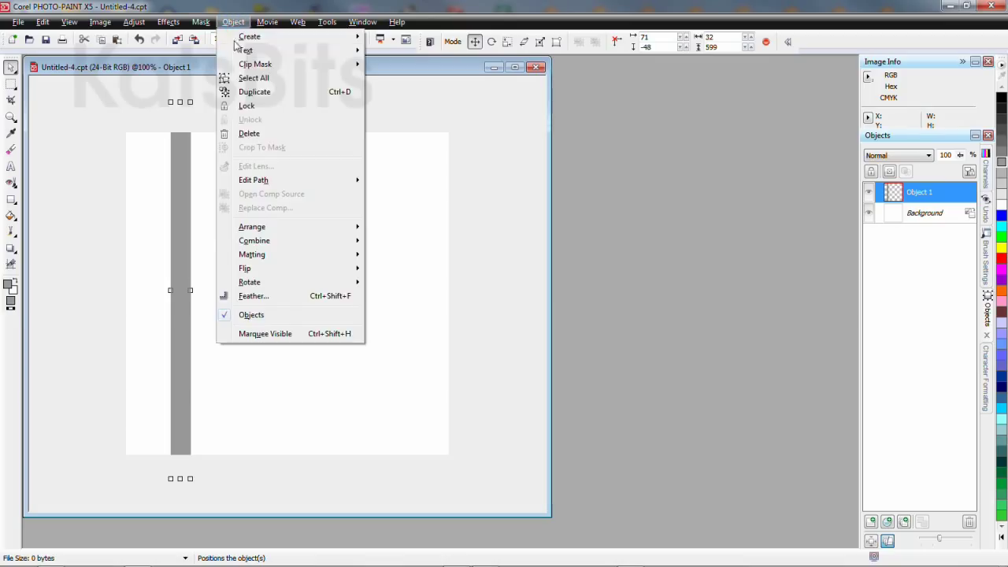
{"action": "mouse_move", "coordinate": [252, 226]}
{"action": "left_click", "coordinate": [422, 228]}
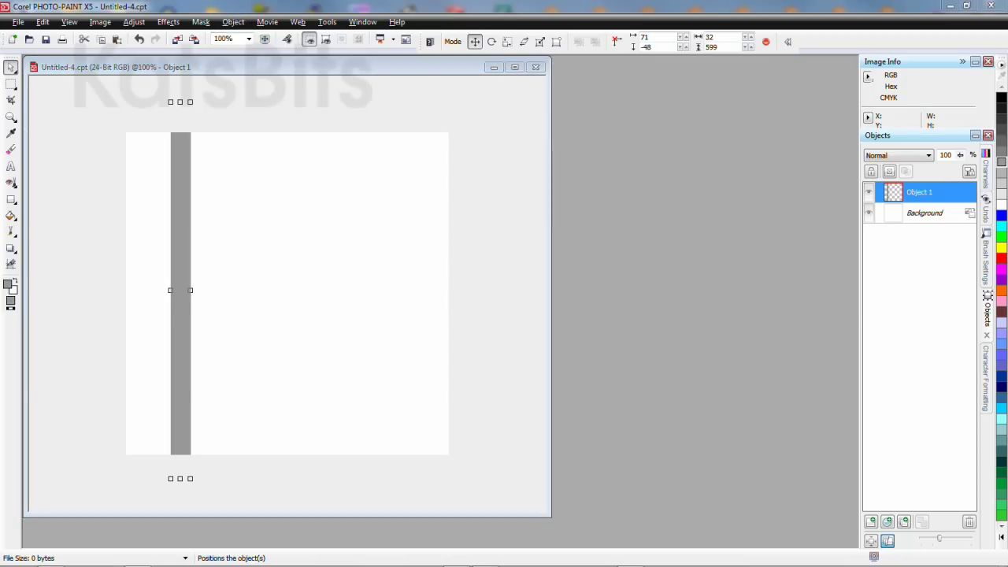
{"action": "left_click", "coordinate": [377, 298]}
{"action": "left_click", "coordinate": [342, 335]}
{"action": "left_click", "coordinate": [328, 393]}
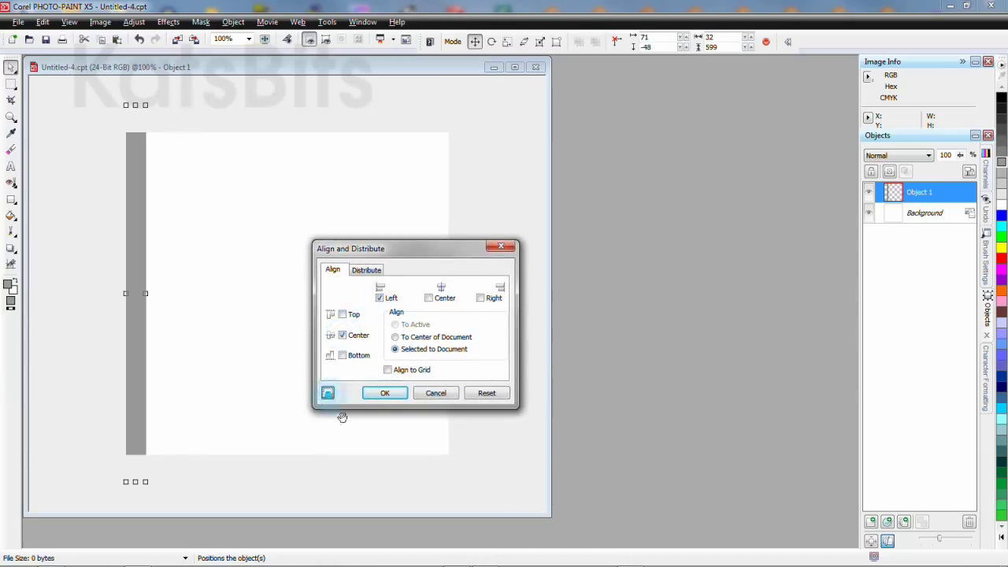
{"action": "left_click", "coordinate": [385, 393]}
Step: Duplicate the bar and align the copy to the right edge, centred vertically
{"action": "right_click", "coordinate": [902, 194]}
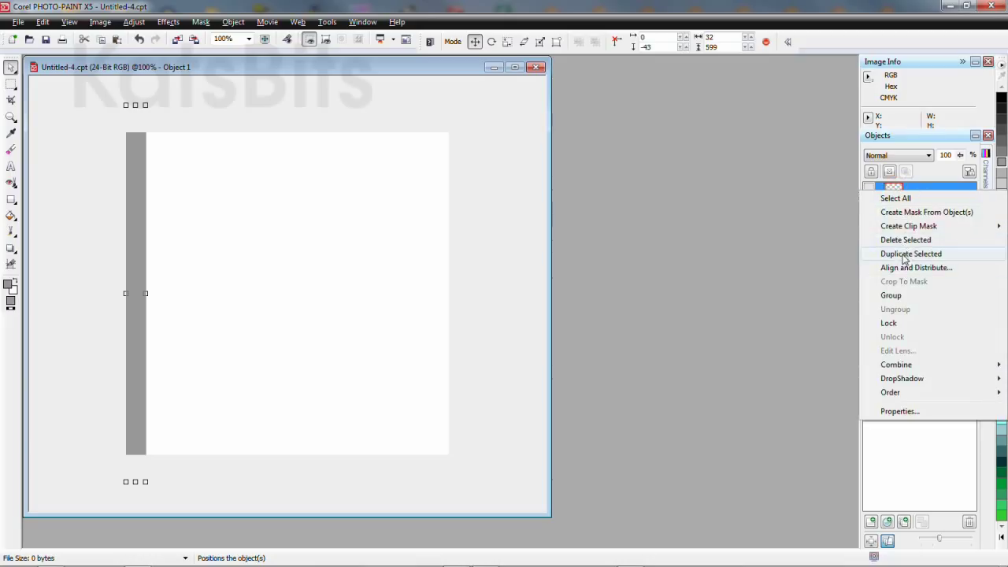
{"action": "left_click", "coordinate": [904, 254]}
{"action": "right_click", "coordinate": [898, 190]}
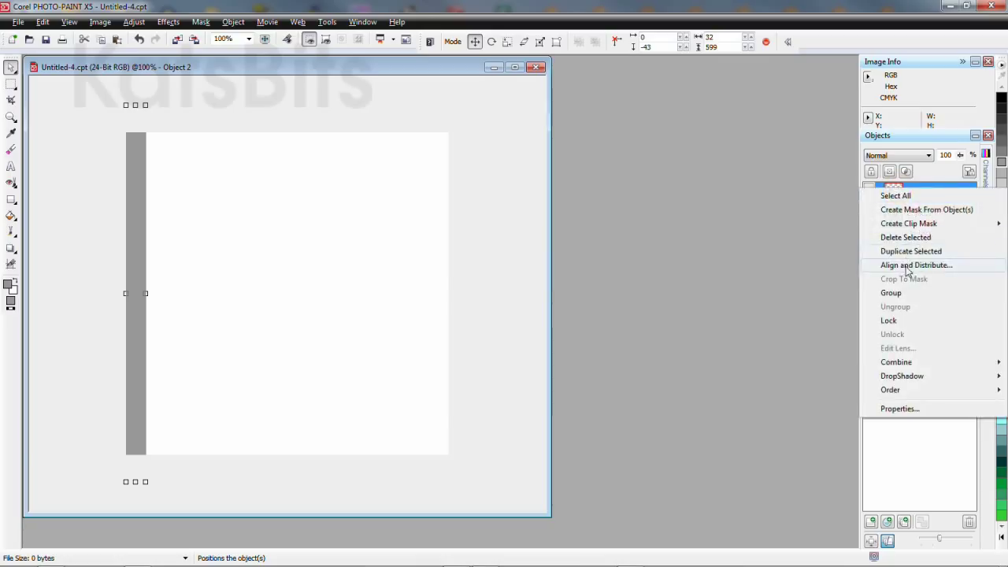
{"action": "left_click", "coordinate": [907, 267]}
{"action": "left_click", "coordinate": [342, 336]}
{"action": "left_click", "coordinate": [481, 297]}
{"action": "left_click", "coordinate": [327, 392]}
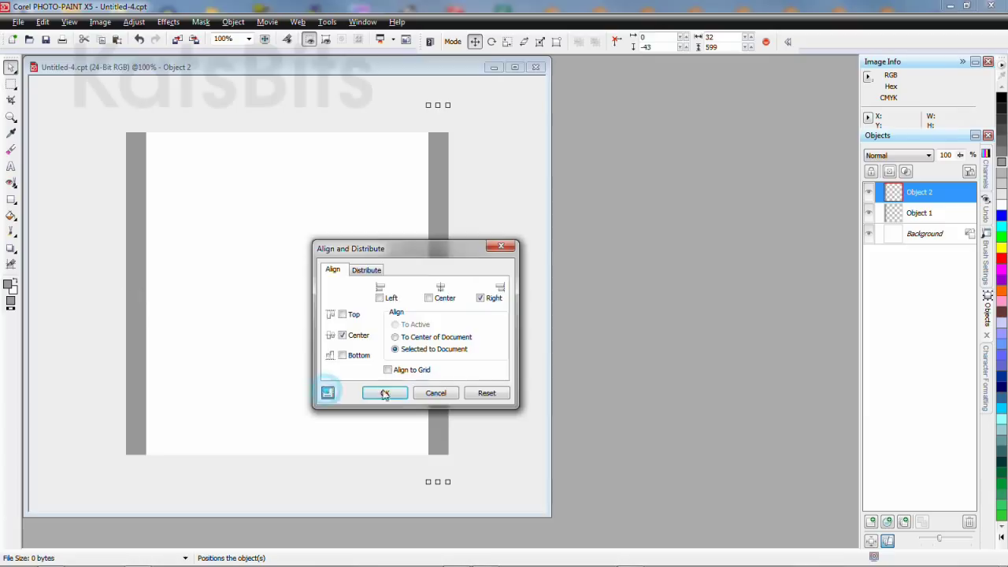
{"action": "left_click", "coordinate": [385, 393]}
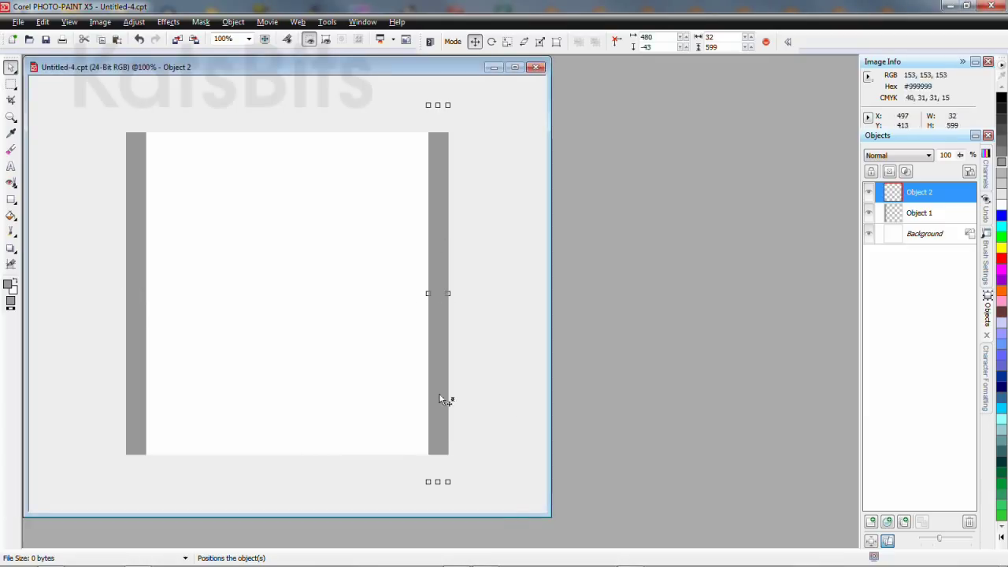
{"action": "left_click_drag", "start_coordinate": [502, 515], "coordinate": [513, 548]}
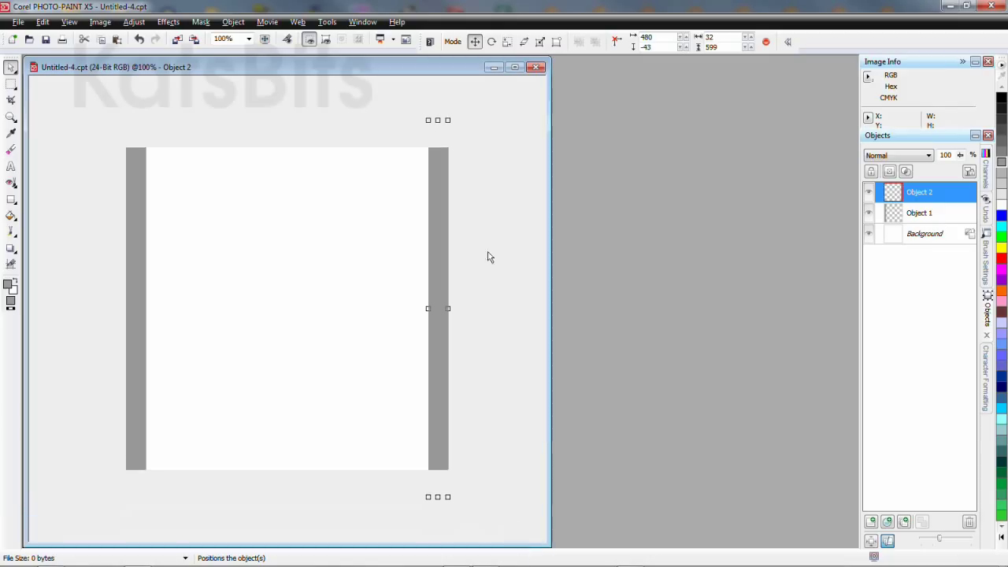
Step: Draw a 32 px wide tall bar through the middle of the canvas
{"action": "left_click", "coordinate": [11, 199]}
{"action": "left_click_drag", "start_coordinate": [249, 87], "coordinate": [269, 535]}
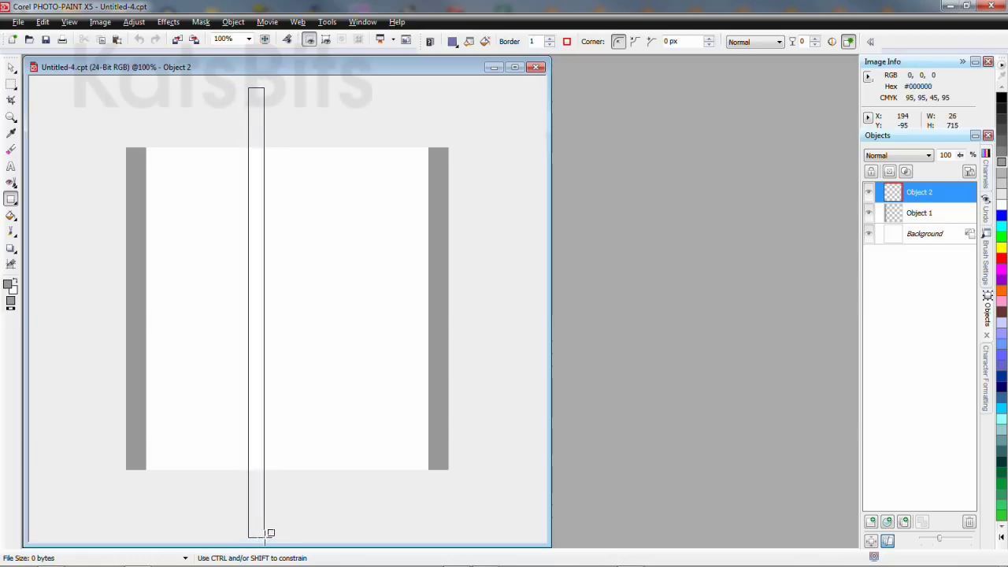
{"action": "left_click_drag", "start_coordinate": [270, 533], "coordinate": [273, 533]}
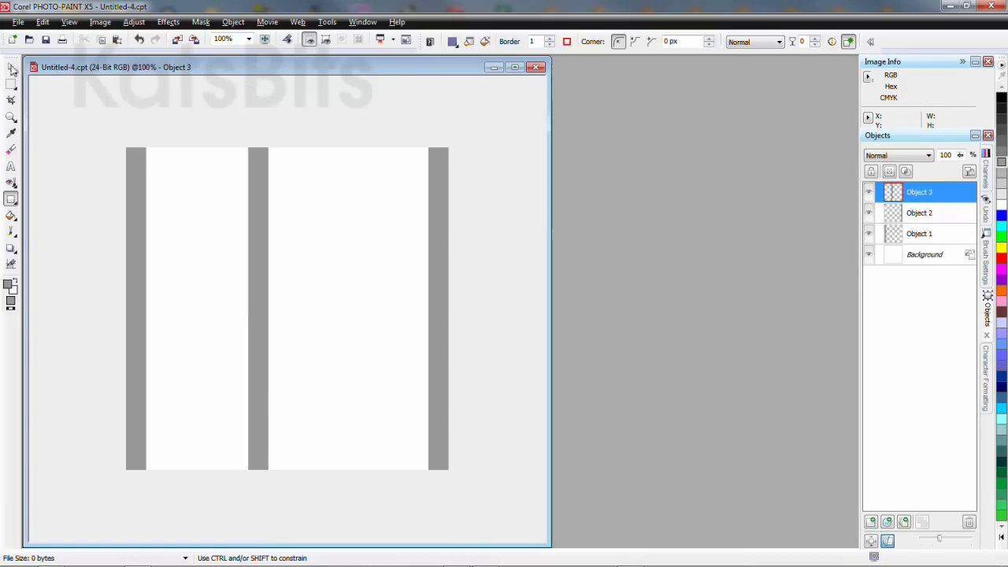
{"action": "left_click", "coordinate": [12, 69]}
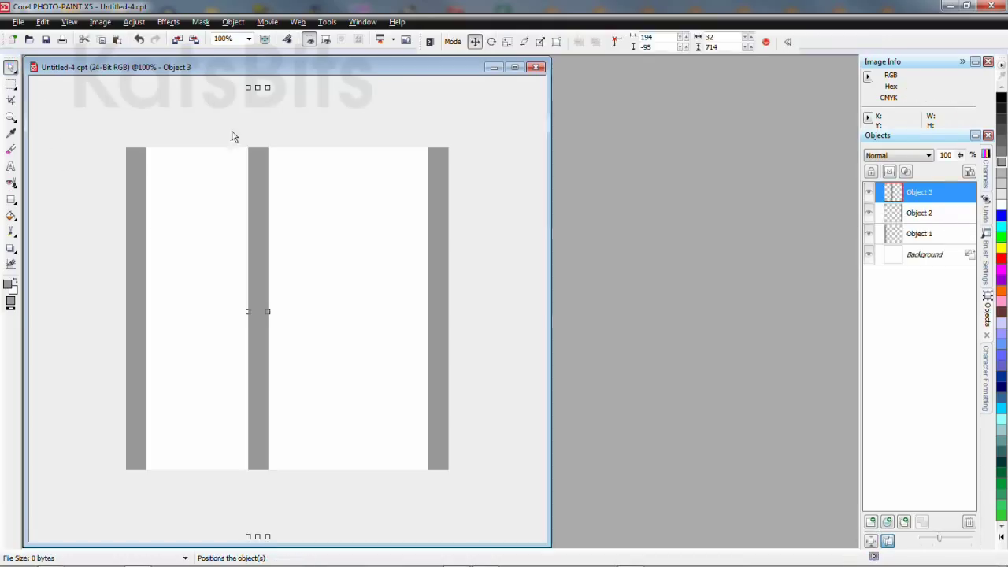
Step: Rotate the middle bar 45° and position it from bottom-left to top-right corner
{"action": "left_click", "coordinate": [492, 41]}
{"action": "double_click", "coordinate": [713, 41]}
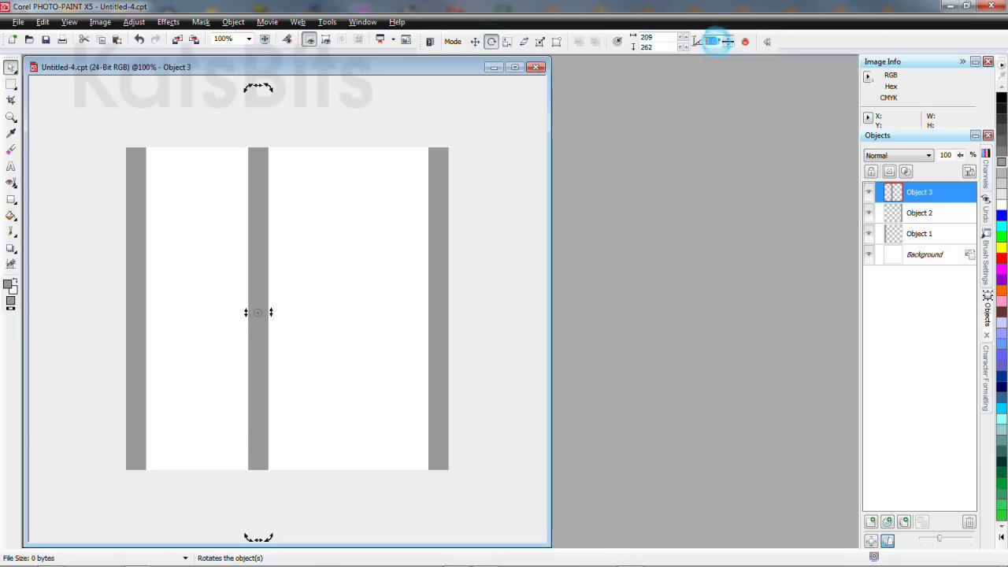
{"action": "type", "text": "45"}
{"action": "left_click", "coordinate": [744, 41]}
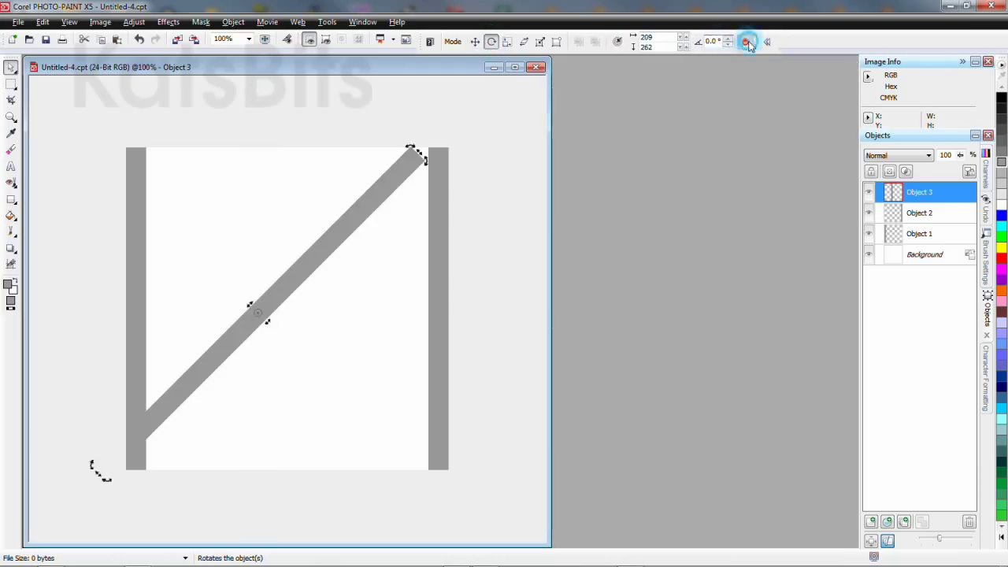
{"action": "left_click", "coordinate": [271, 303]}
{"action": "left_click_drag", "start_coordinate": [307, 294], "coordinate": [304, 295]}
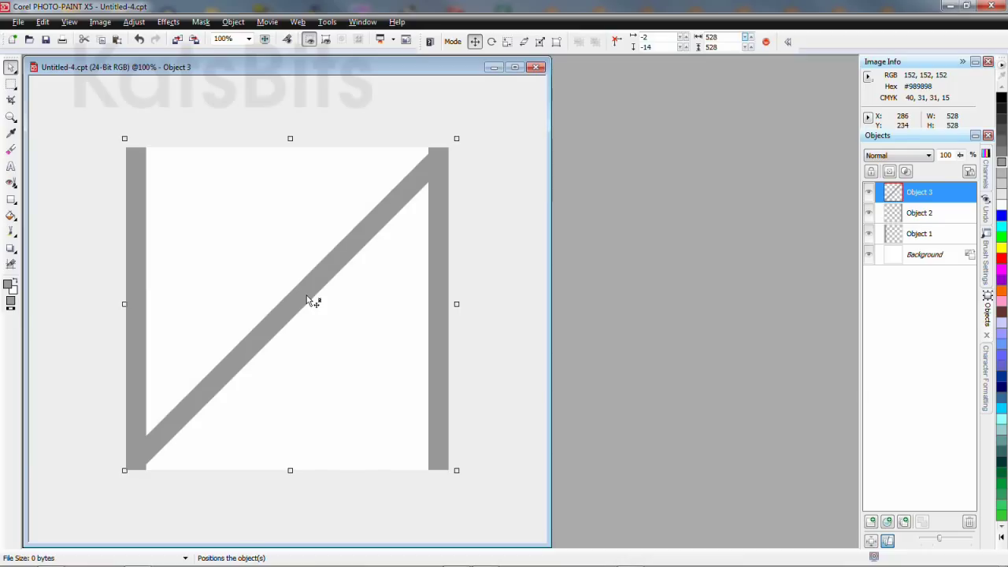
Step: Duplicate the diagonal bar, Object 3, creating Object 4
{"action": "left_click", "coordinate": [896, 194]}
{"action": "right_click", "coordinate": [895, 194]}
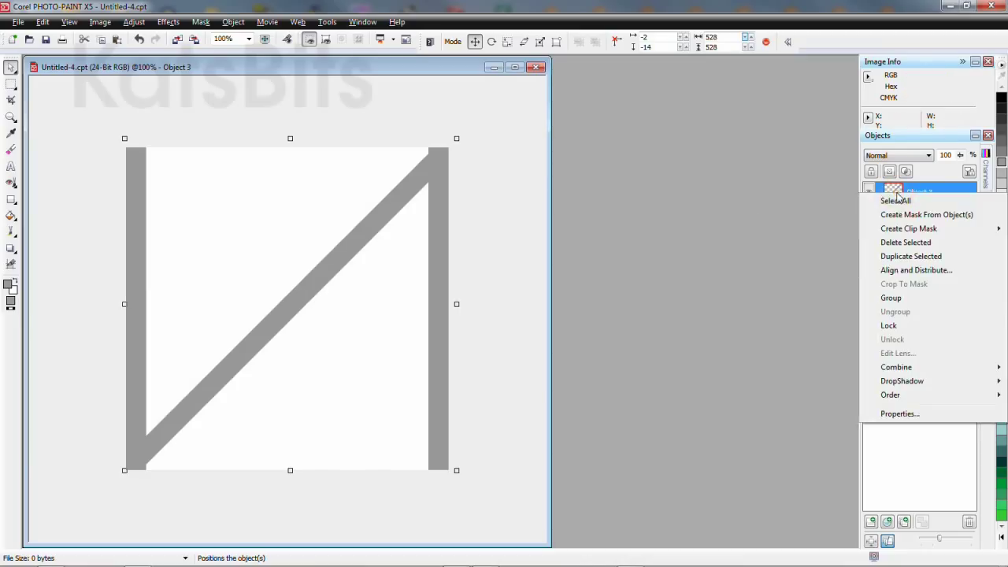
{"action": "left_click", "coordinate": [903, 256]}
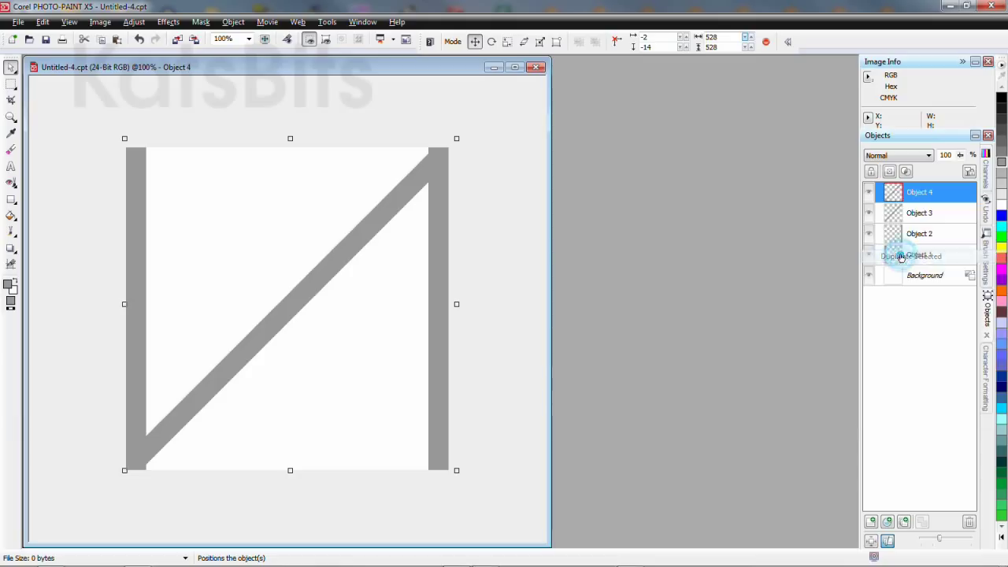
{"action": "right_click", "coordinate": [894, 190]}
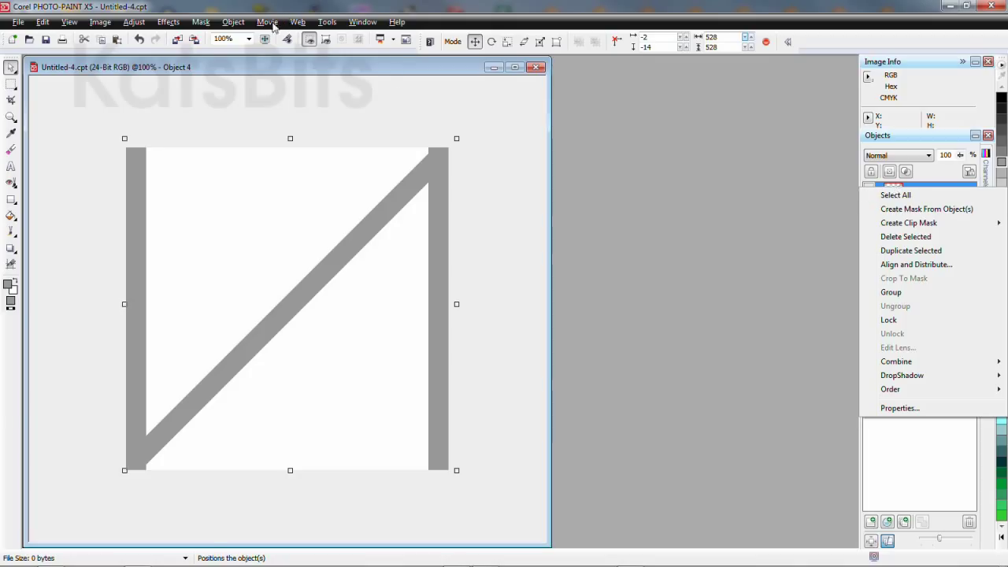
Step: Flip Object 4 horizontally to form an X and nudge it down slightly
{"action": "left_click", "coordinate": [235, 22]}
{"action": "left_click", "coordinate": [240, 23]}
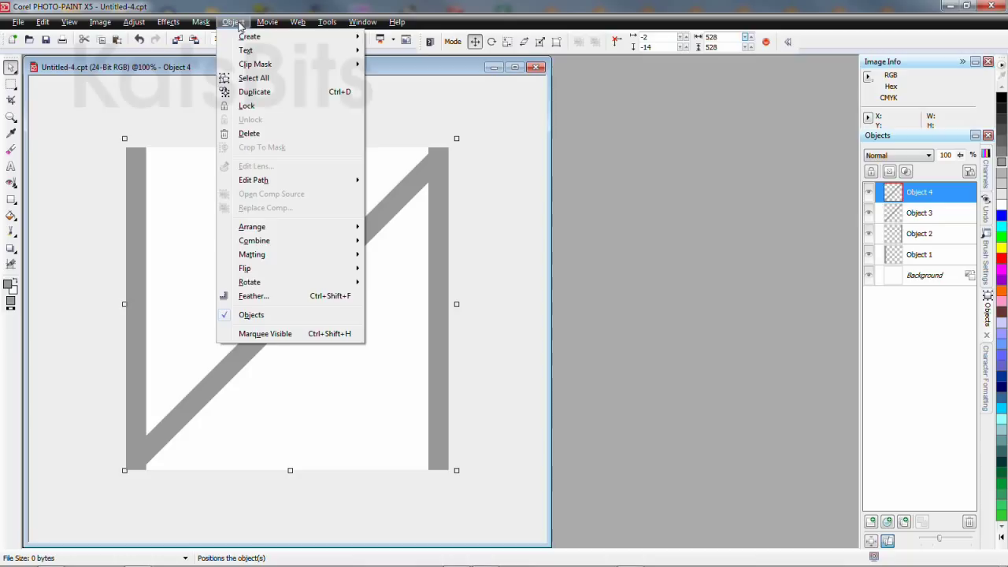
{"action": "mouse_move", "coordinate": [245, 268]}
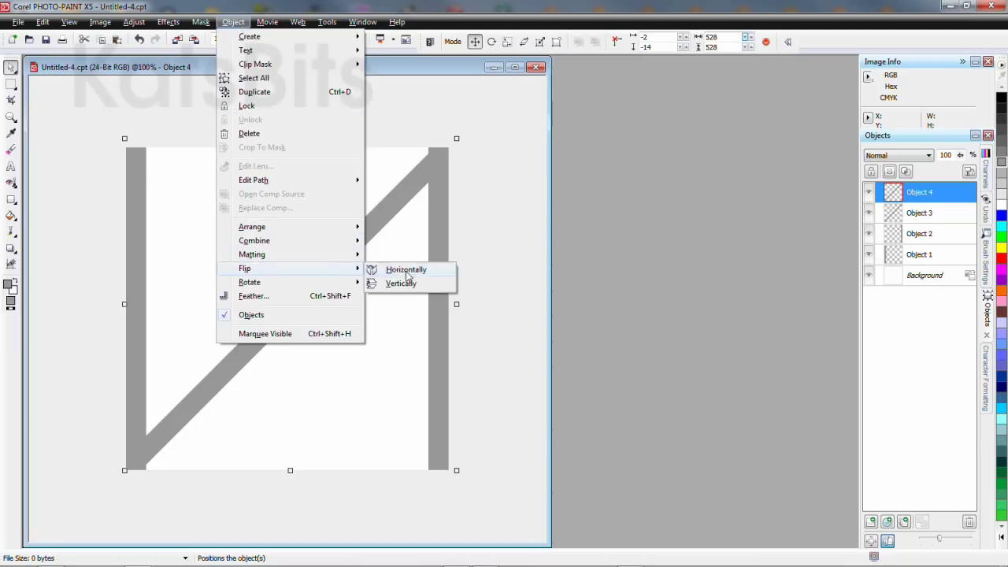
{"action": "left_click", "coordinate": [407, 272]}
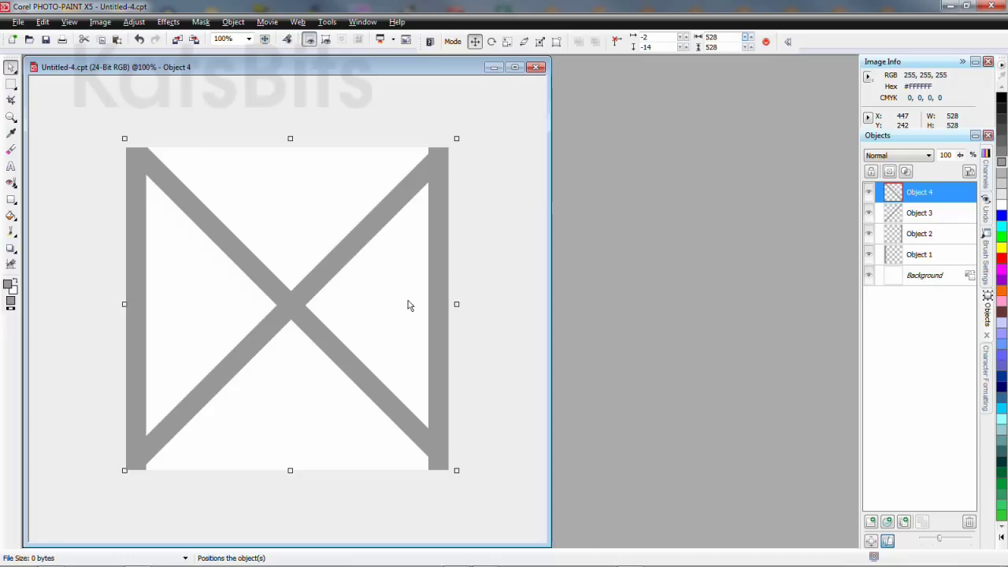
{"action": "key", "text": "Down"}
{"action": "key", "text": "Down"}
{"action": "key", "text": "Down"}
{"action": "key", "text": "Down"}
{"action": "key", "text": "Down"}
{"action": "key", "text": "Down"}
{"action": "key", "text": "Down"}
{"action": "key", "text": "Down"}
{"action": "key", "text": "Down"}
{"action": "key", "text": "Down"}
{"action": "key", "text": "Down"}
{"action": "key", "text": "Down"}
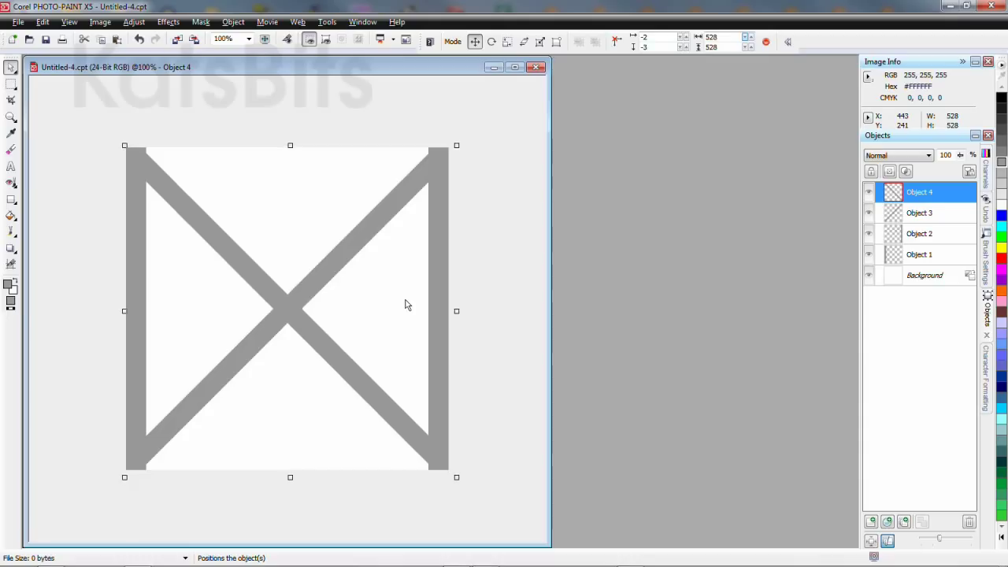
{"action": "left_click", "coordinate": [360, 239]}
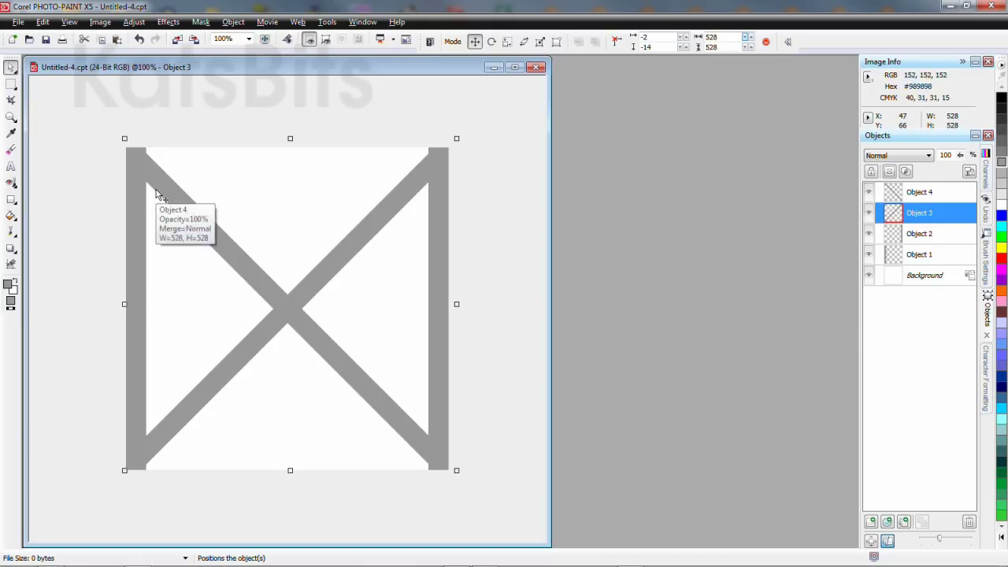
Step: Draw a darker grey rectangle, Object 5, over the left upright and stack it below Object 1
{"action": "left_click", "coordinate": [11, 199]}
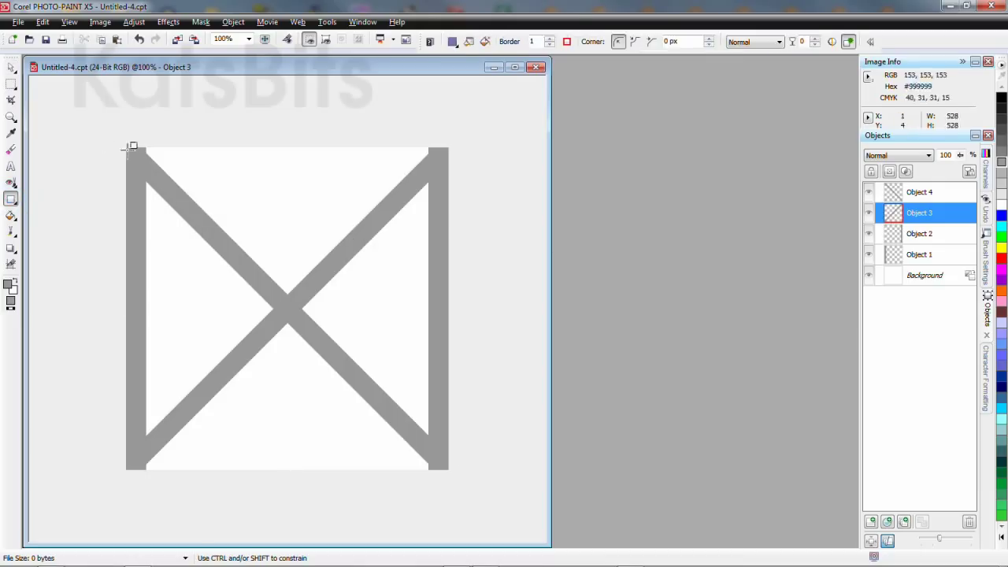
{"action": "left_click_drag", "start_coordinate": [122, 144], "coordinate": [149, 485]}
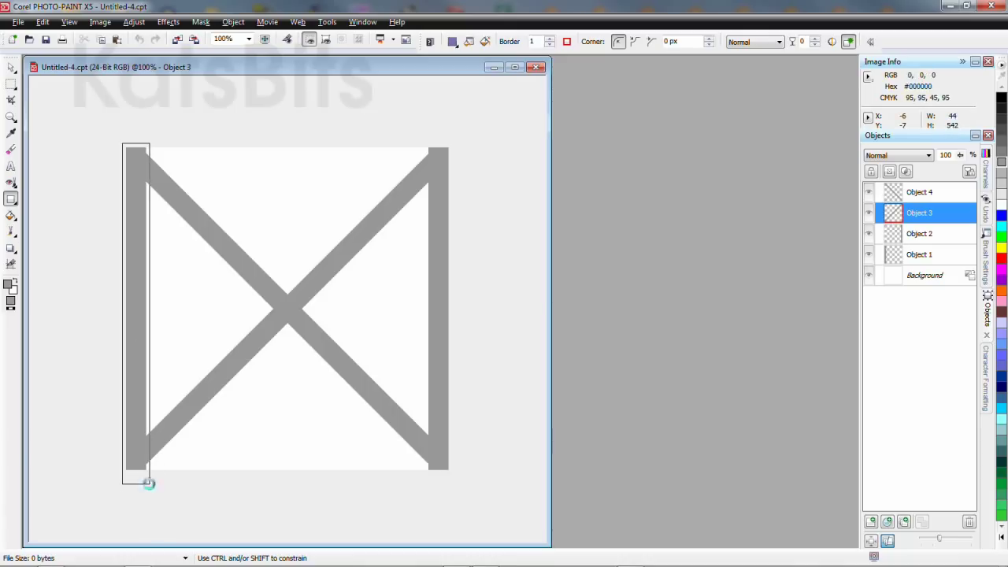
{"action": "left_click_drag", "start_coordinate": [149, 484], "coordinate": [149, 483]}
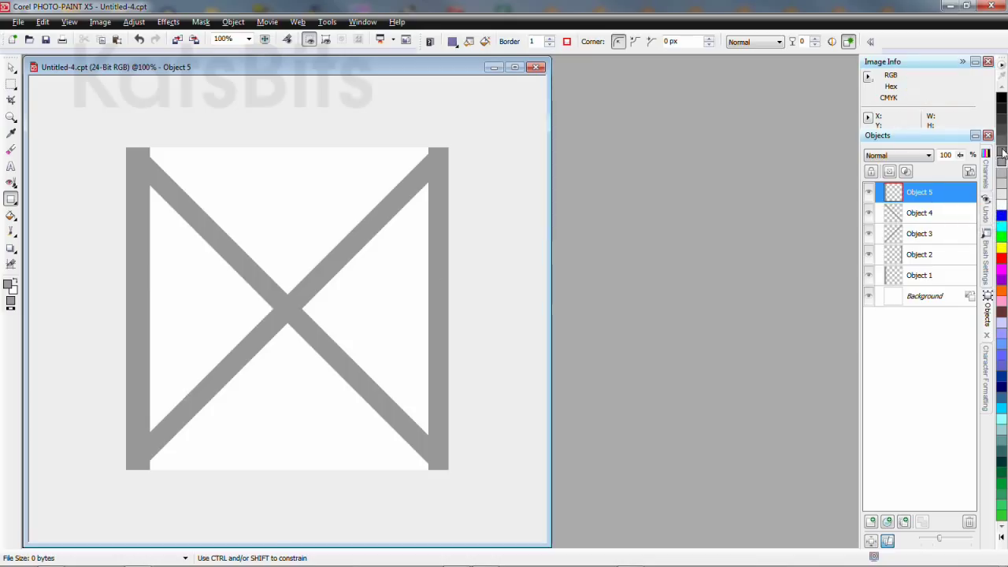
{"action": "left_click", "coordinate": [11, 215]}
{"action": "left_click", "coordinate": [129, 211]}
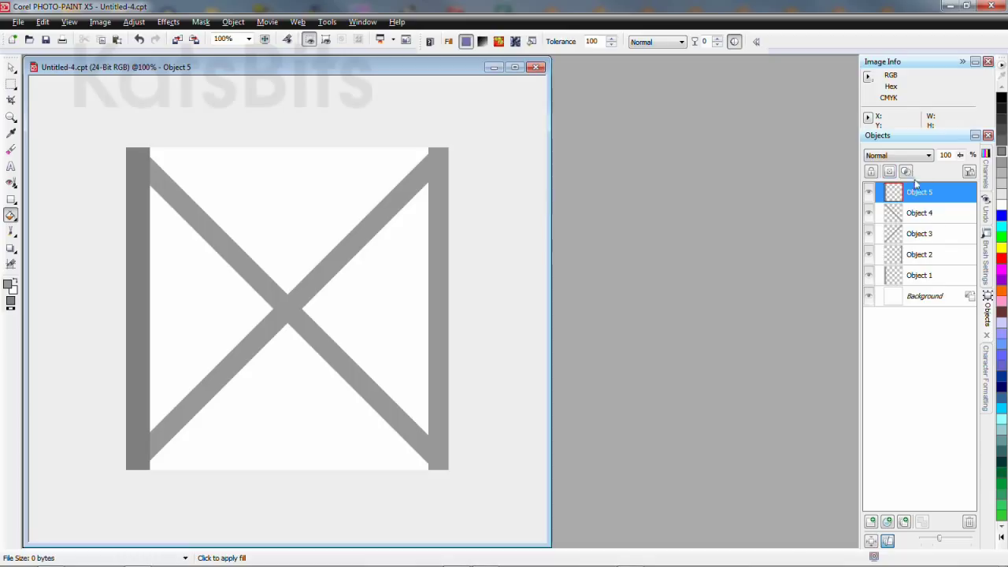
{"action": "left_click_drag", "start_coordinate": [918, 193], "coordinate": [917, 281]}
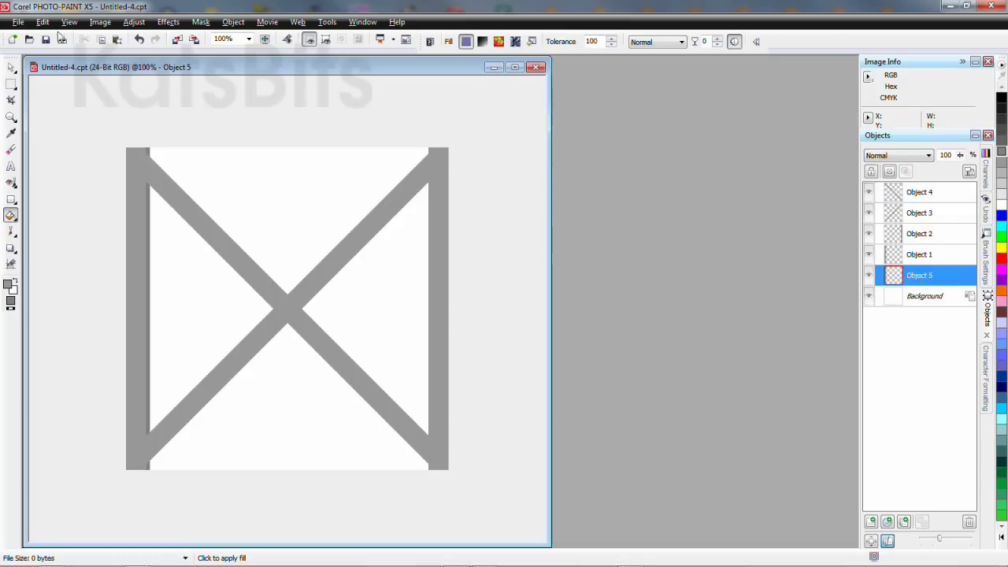
{"action": "left_click", "coordinate": [11, 69]}
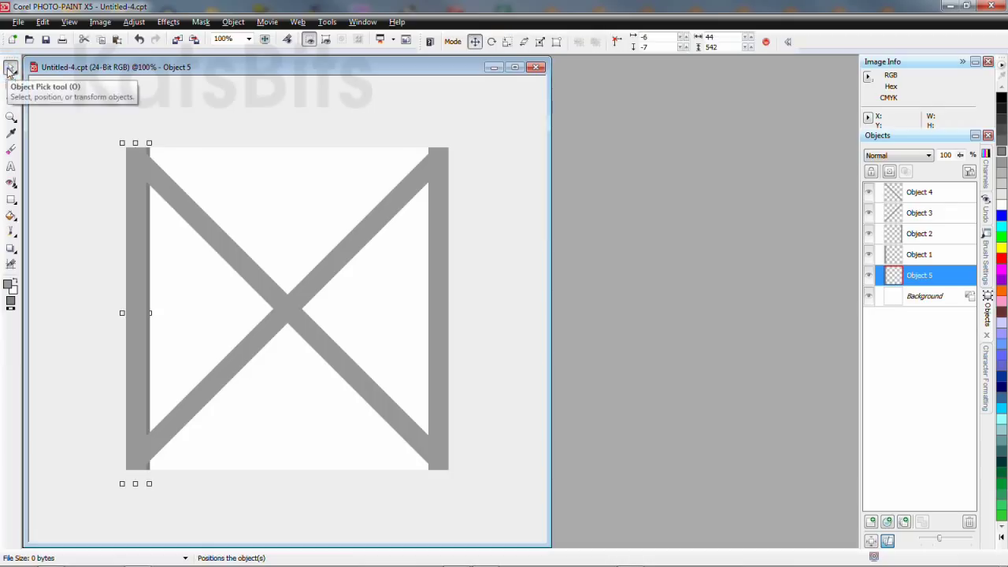
Step: Duplicate Object 5 and drag the copy over the right upright
{"action": "right_click", "coordinate": [888, 268]}
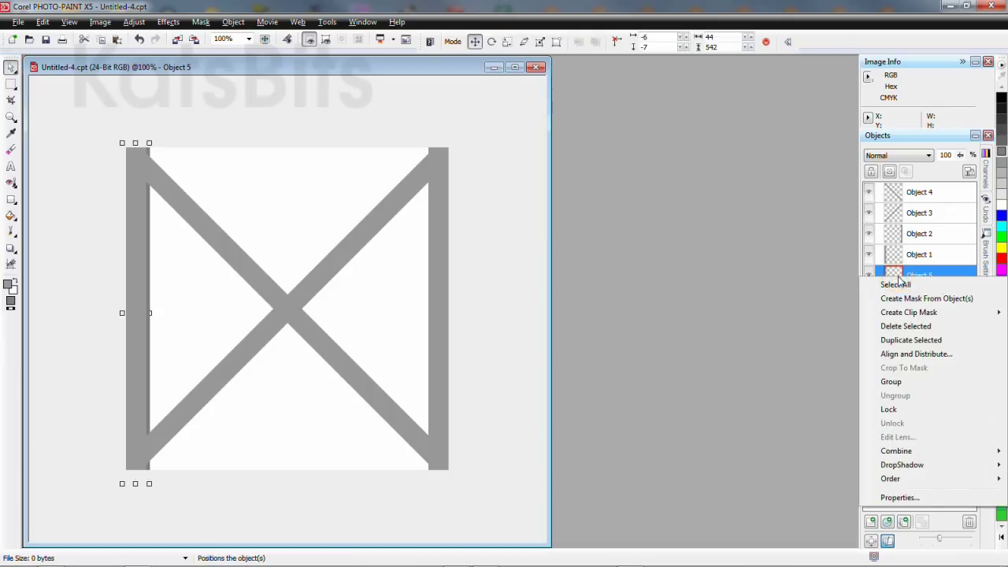
{"action": "left_click", "coordinate": [911, 340]}
{"action": "left_click_drag", "start_coordinate": [129, 275], "coordinate": [436, 276]}
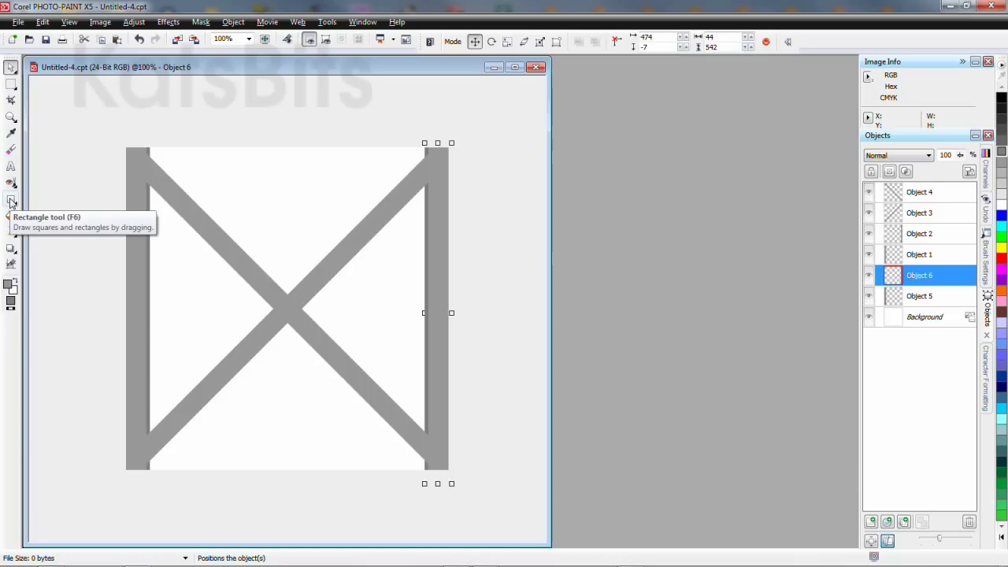
Step: Draw a thin lighter grey strip, Object 7, down the left upright
{"action": "left_click", "coordinate": [11, 200]}
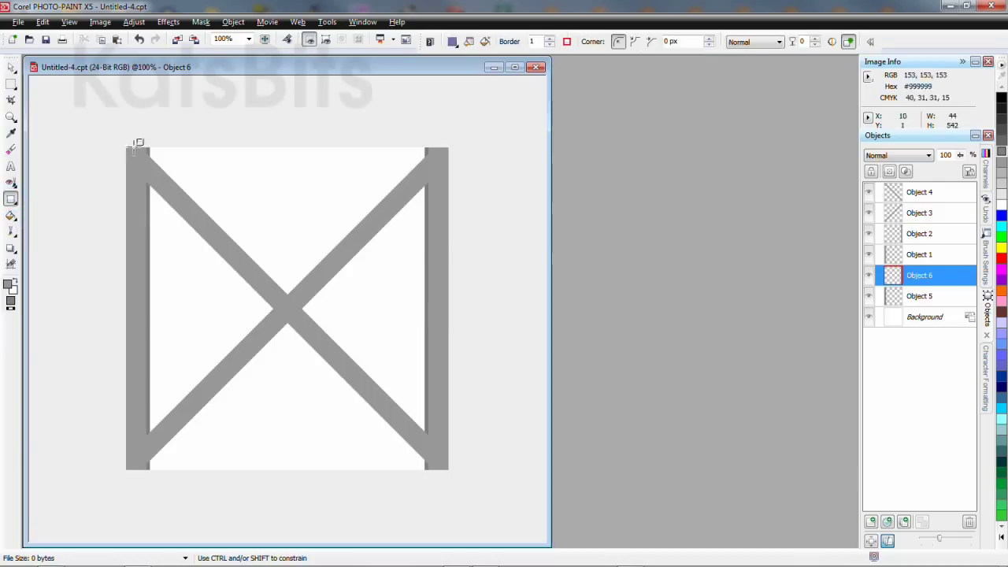
{"action": "left_click", "coordinate": [1003, 173]}
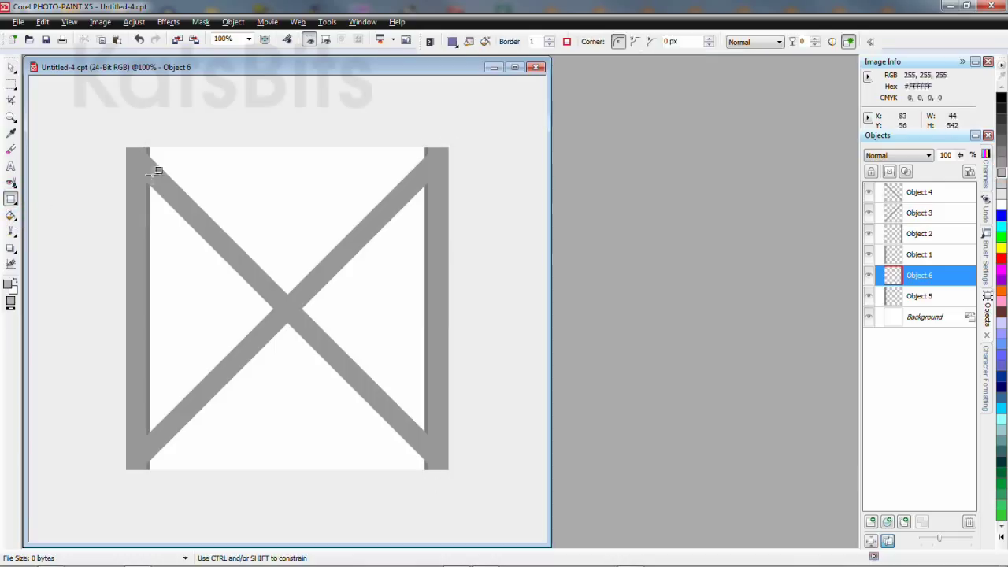
{"action": "left_click_drag", "start_coordinate": [129, 138], "coordinate": [149, 484]}
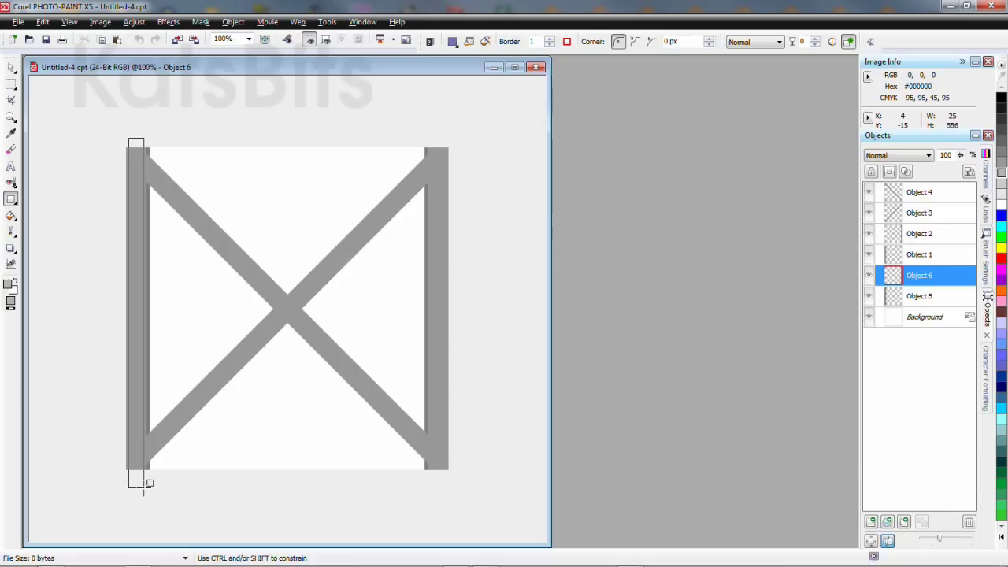
{"action": "left_click_drag", "start_coordinate": [148, 484], "coordinate": [143, 479]}
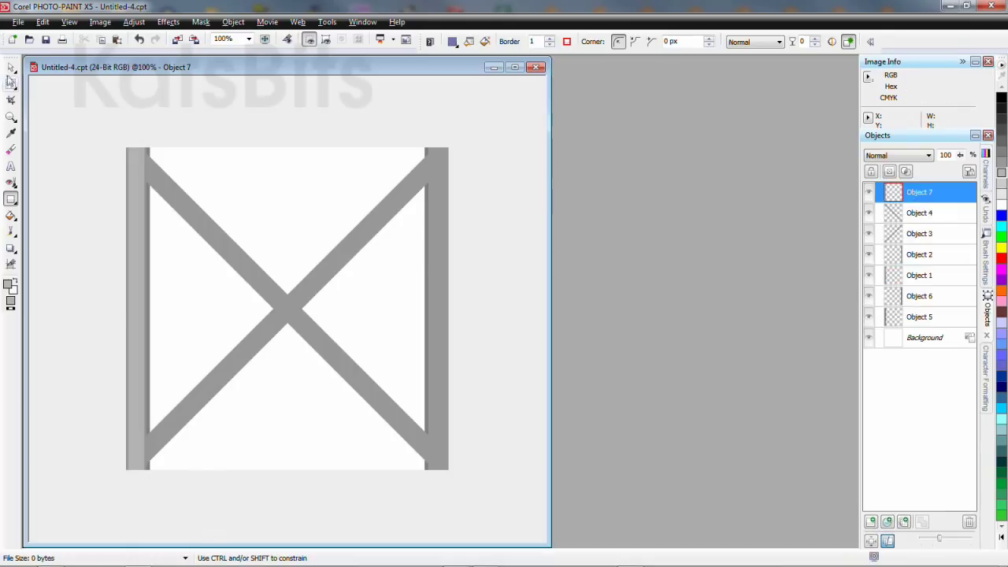
{"action": "left_click", "coordinate": [11, 68]}
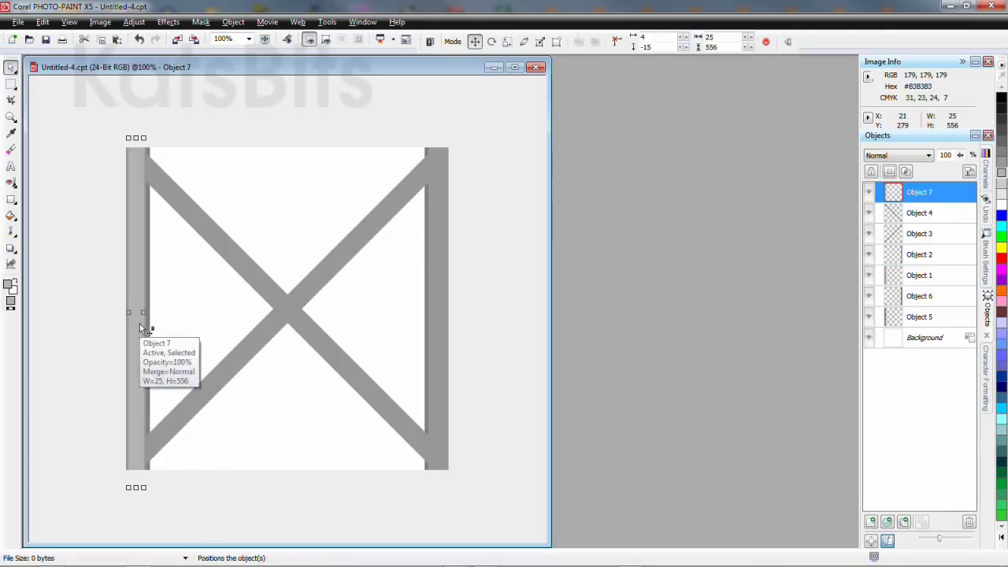
Step: Duplicate the strip onto the right upright and nudge the left strip flush with the edge
{"action": "right_click", "coordinate": [898, 192]}
{"action": "left_click", "coordinate": [910, 256]}
{"action": "left_click_drag", "start_coordinate": [134, 297], "coordinate": [440, 311]}
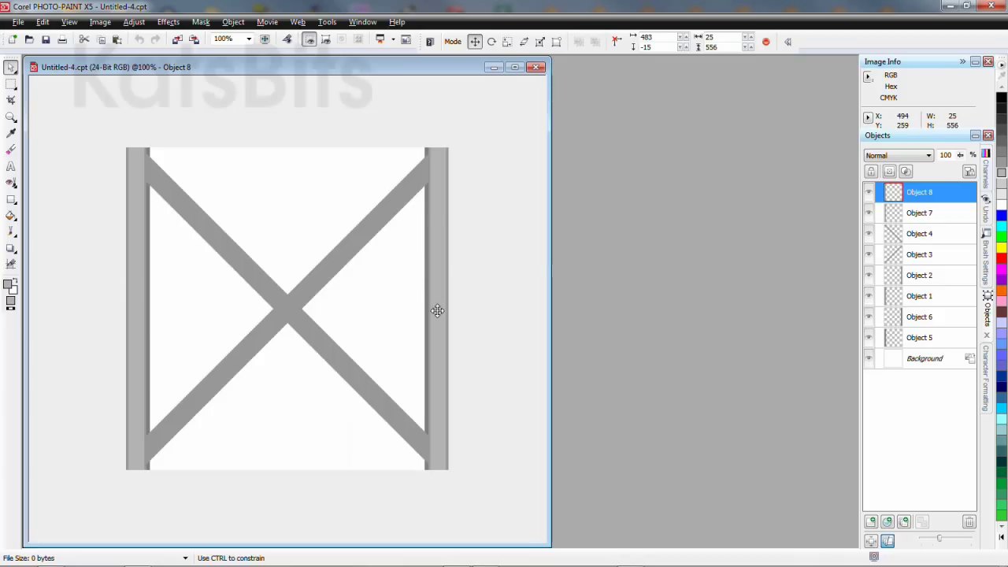
{"action": "scroll", "coordinate": [461, 314], "scroll_direction": "up", "scroll_amount": 1}
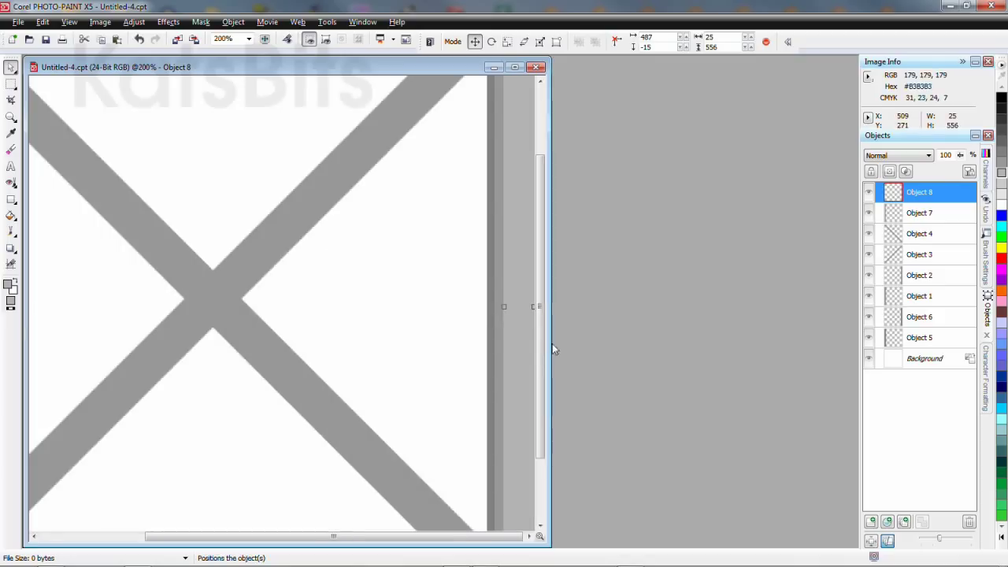
{"action": "left_click_drag", "start_coordinate": [553, 349], "coordinate": [753, 369]}
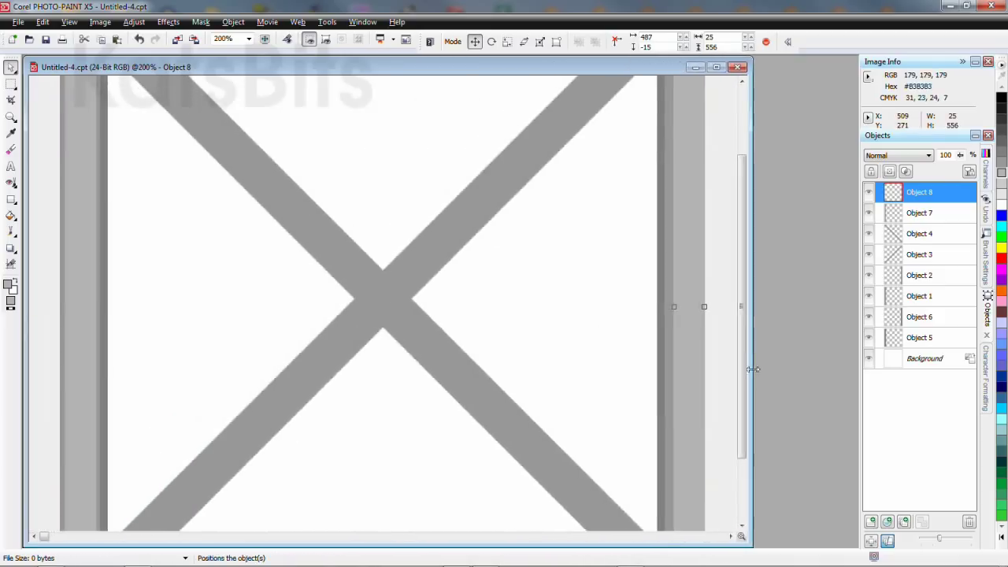
{"action": "left_click", "coordinate": [83, 378]}
{"action": "key", "text": "Left"}
{"action": "key", "text": "Left"}
{"action": "key", "text": "Left"}
{"action": "key", "text": "Left"}
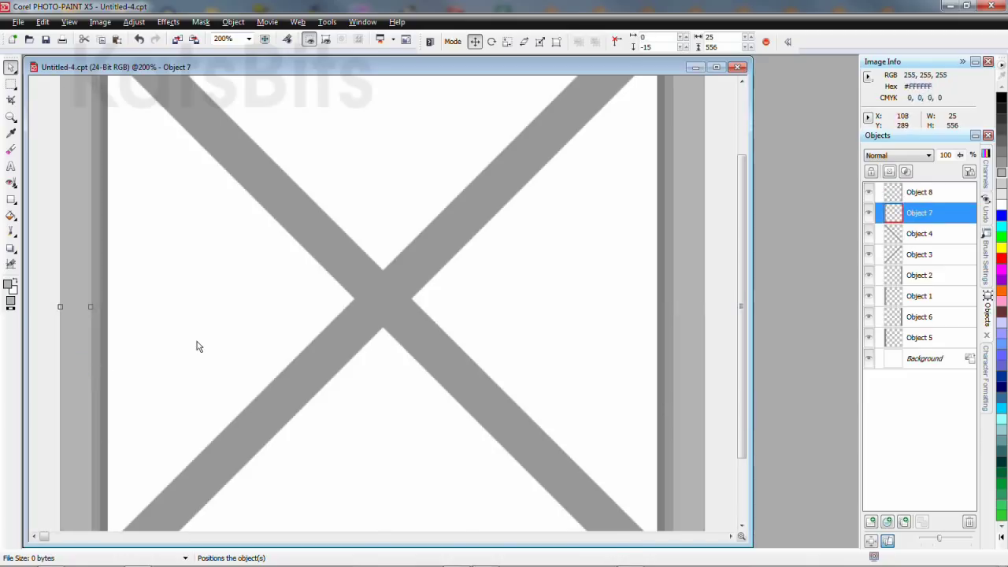
{"action": "key", "text": "F3"}
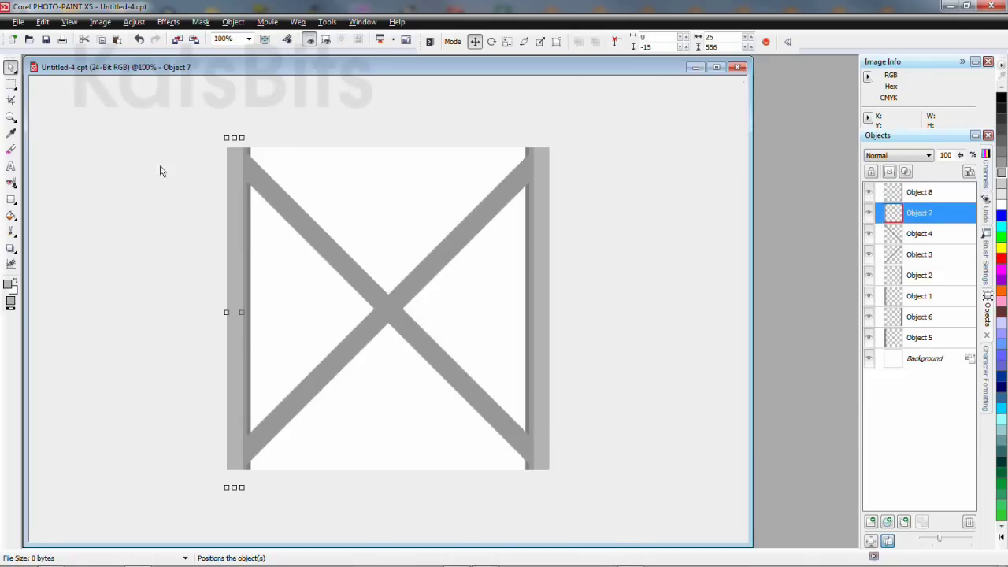
Step: Draw a tall thin light grey bar, Object 9, through the image and switch it to rotate mode
{"action": "left_click", "coordinate": [11, 199]}
{"action": "key", "text": "F3"}
{"action": "left_click", "coordinate": [318, 83]}
{"action": "left_click_drag", "start_coordinate": [322, 521], "coordinate": [332, 531]}
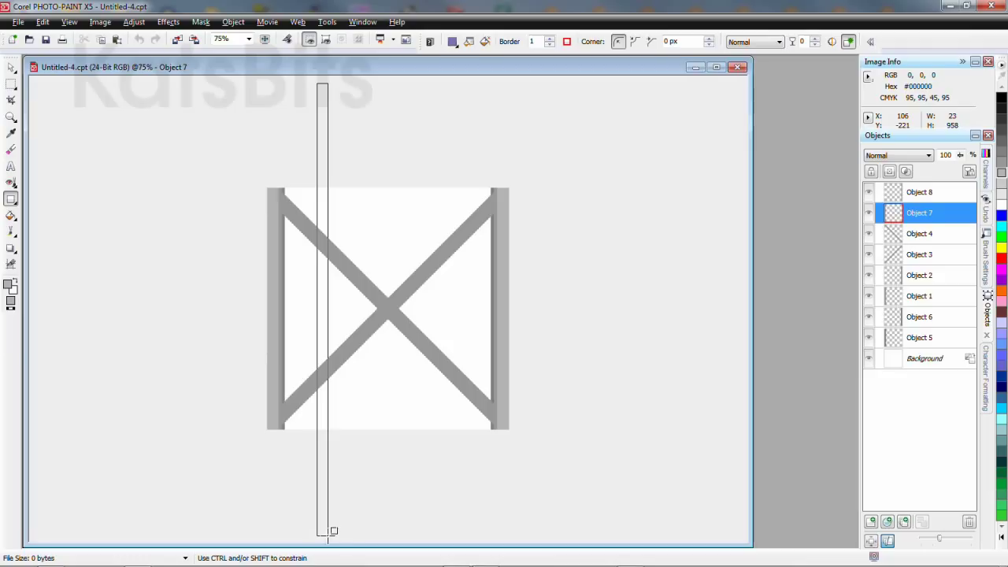
{"action": "left_click_drag", "start_coordinate": [332, 532], "coordinate": [331, 530]}
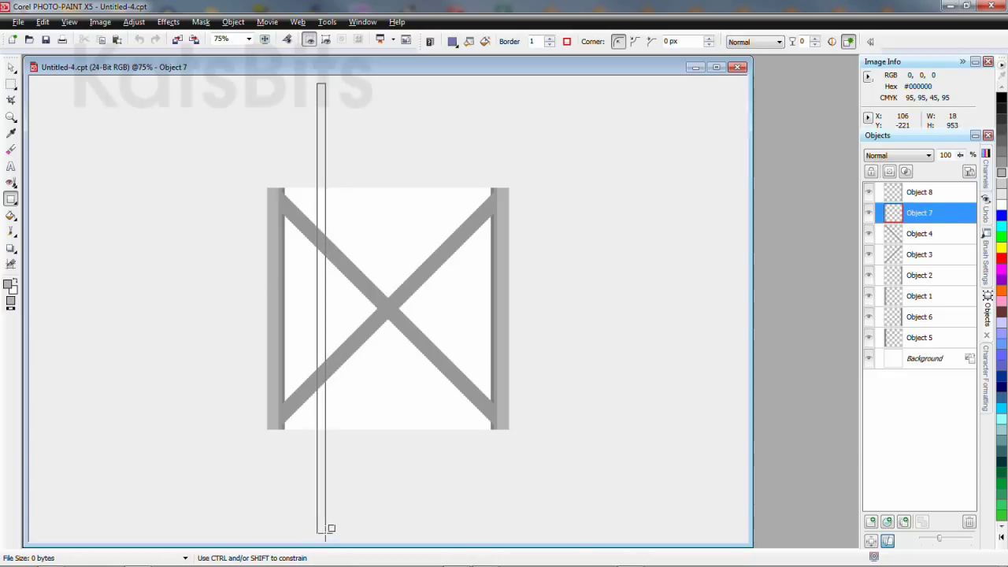
{"action": "left_click_drag", "start_coordinate": [329, 528], "coordinate": [332, 529]}
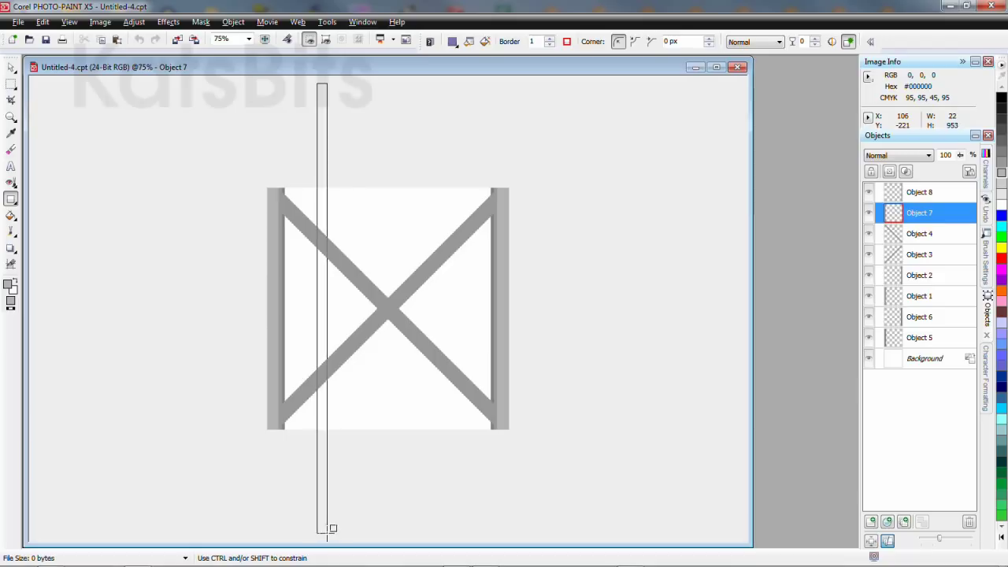
{"action": "left_click_drag", "start_coordinate": [333, 528], "coordinate": [333, 530]}
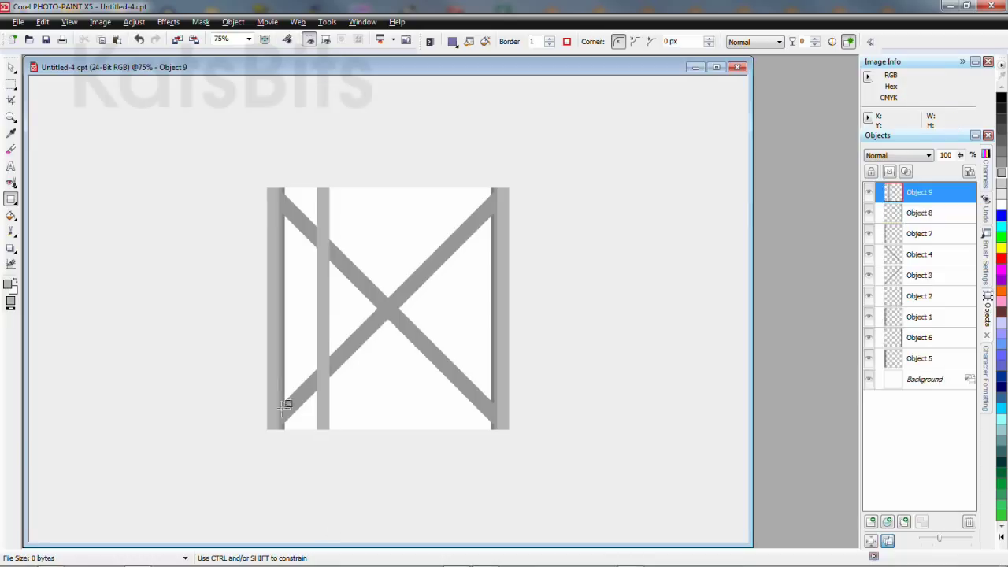
{"action": "left_click", "coordinate": [10, 68]}
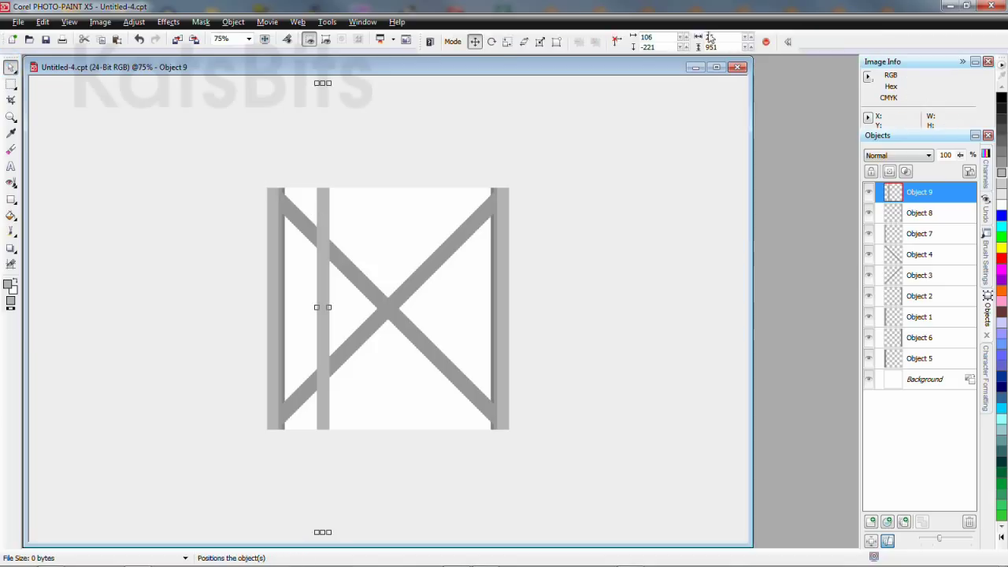
{"action": "left_click", "coordinate": [492, 41]}
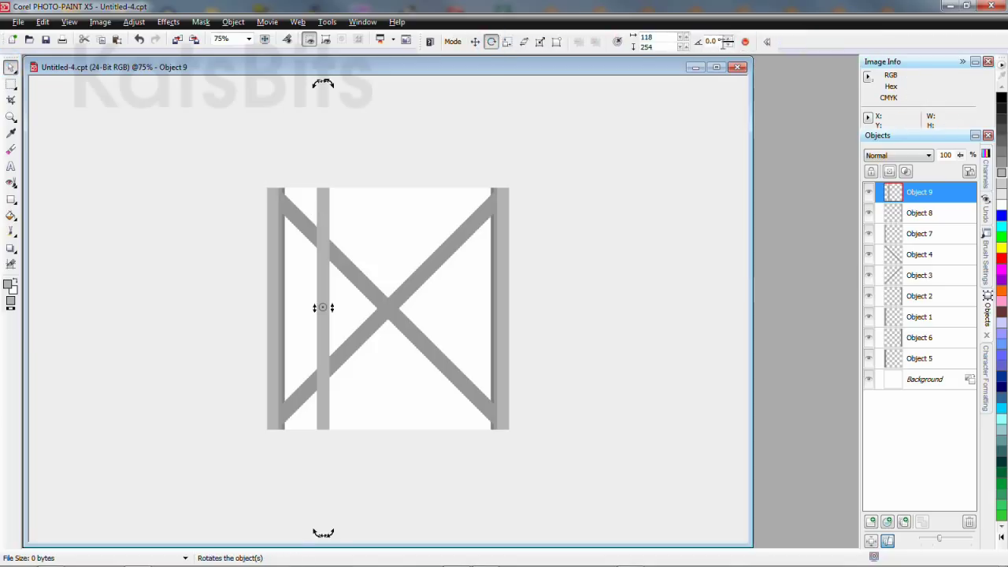
Step: Rotate Object 9 by 45° and move it onto the X's diagonal
{"action": "type", "text": "45"}
{"action": "left_click", "coordinate": [746, 42]}
{"action": "scroll", "coordinate": [334, 299], "scroll_direction": "up", "scroll_amount": 1}
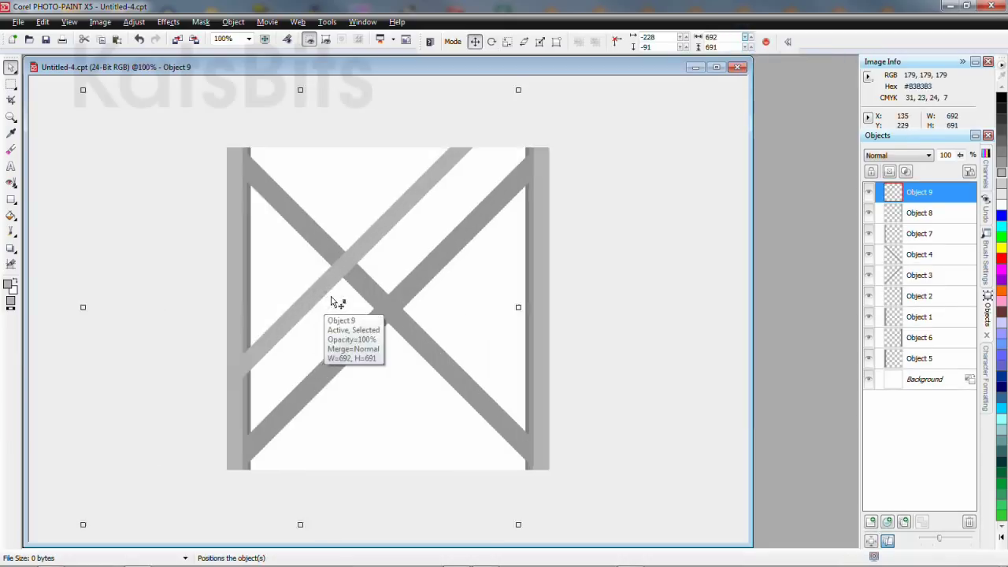
{"action": "scroll", "coordinate": [329, 295], "scroll_direction": "up", "scroll_amount": 1}
{"action": "left_click_drag", "start_coordinate": [272, 276], "coordinate": [372, 348]}
{"action": "mouse_move", "coordinate": [745, 295]}
{"action": "left_mouse_down"}
{"action": "mouse_move", "coordinate": [744, 174]}
{"action": "mouse_move", "coordinate": [729, 426]}
{"action": "left_mouse_up"}
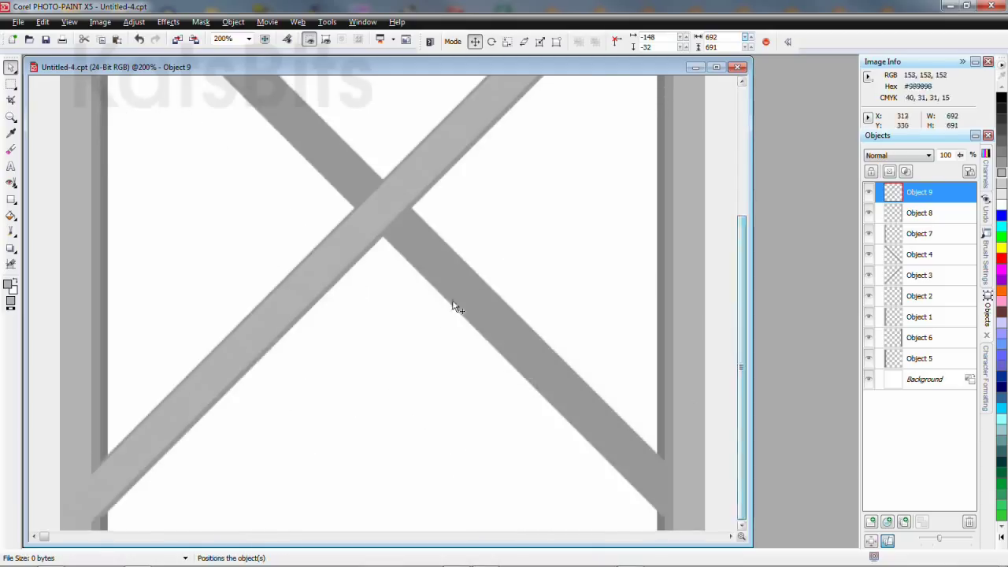
{"action": "scroll", "coordinate": [459, 358], "scroll_direction": "down", "scroll_amount": 1}
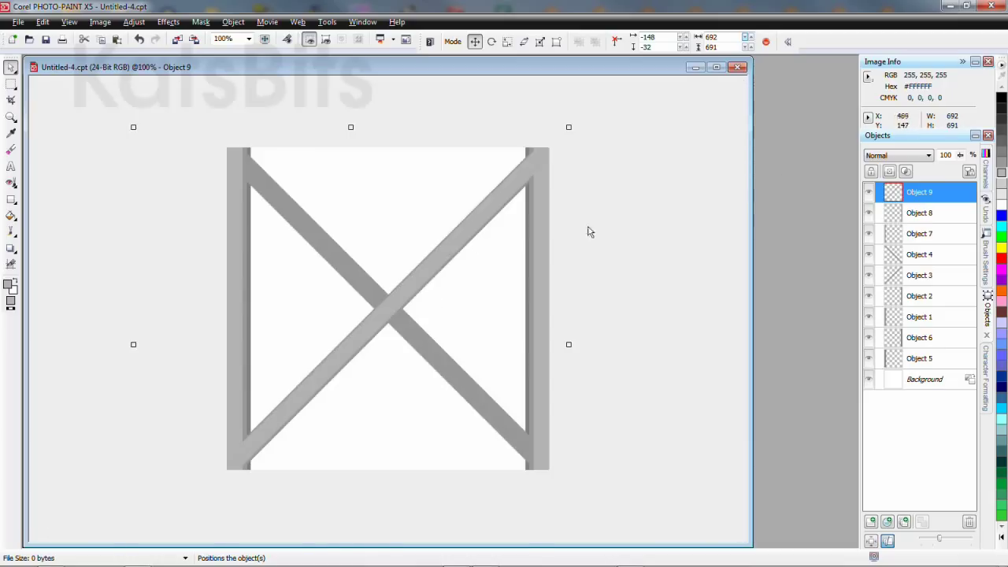
Step: Duplicate the band, flip the copy horizontally, and lay it over the other diagonal
{"action": "right_click", "coordinate": [891, 197]}
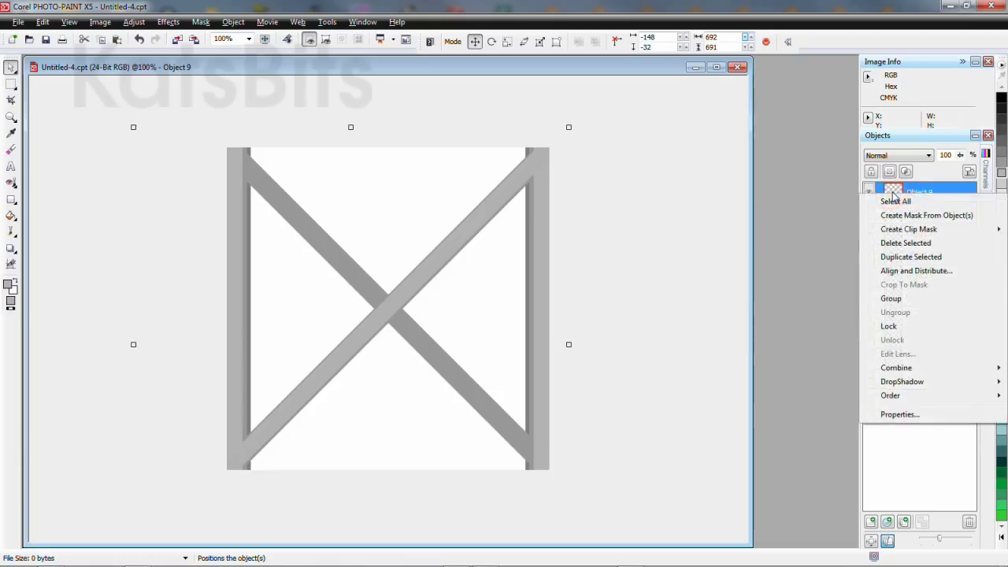
{"action": "left_click", "coordinate": [892, 255]}
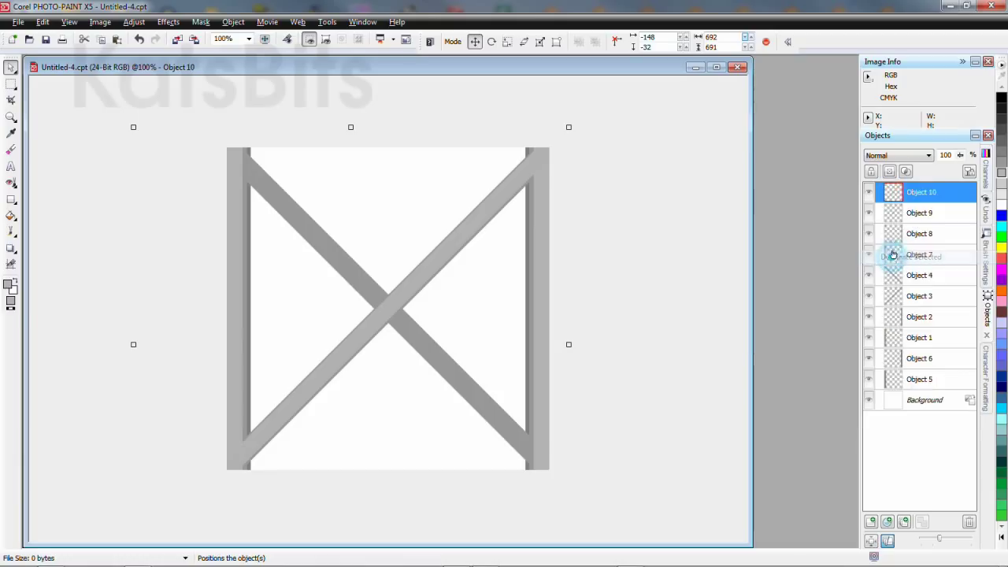
{"action": "left_click", "coordinate": [233, 22]}
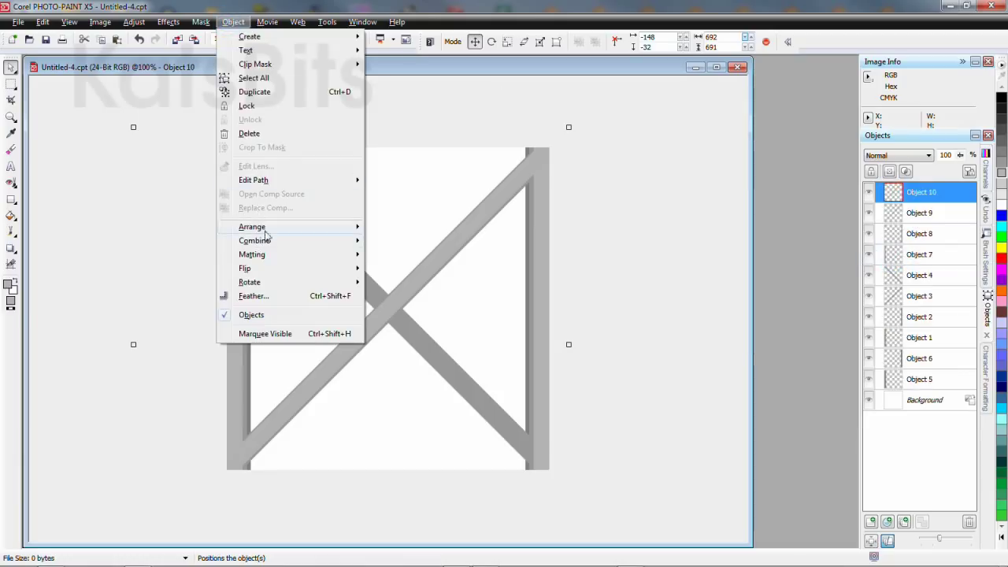
{"action": "left_click", "coordinate": [385, 271]}
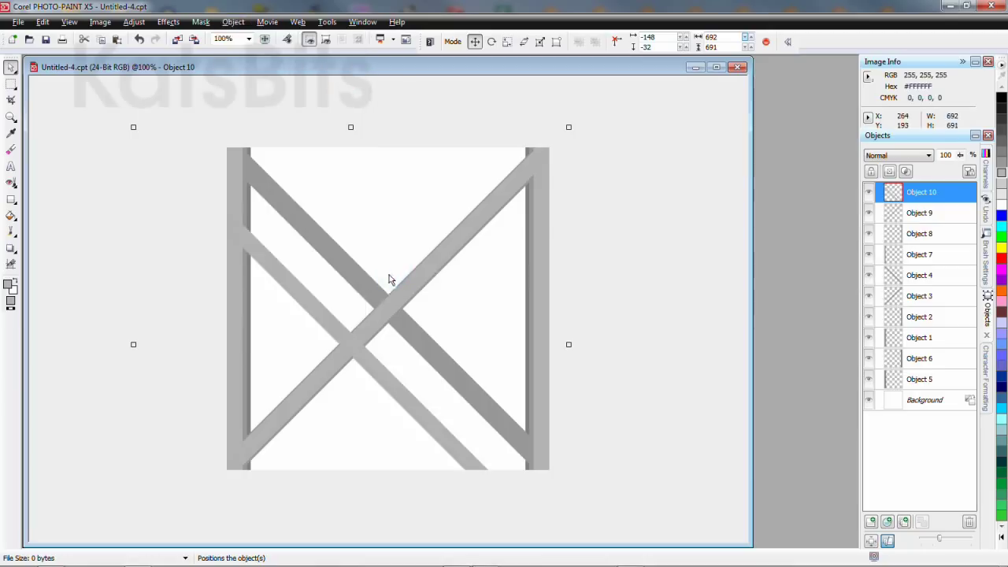
{"action": "left_click_drag", "start_coordinate": [378, 377], "coordinate": [398, 320]}
{"action": "scroll", "coordinate": [398, 320], "scroll_direction": "up", "scroll_amount": 1}
{"action": "scroll", "coordinate": [398, 320], "scroll_direction": "up", "scroll_amount": 1}
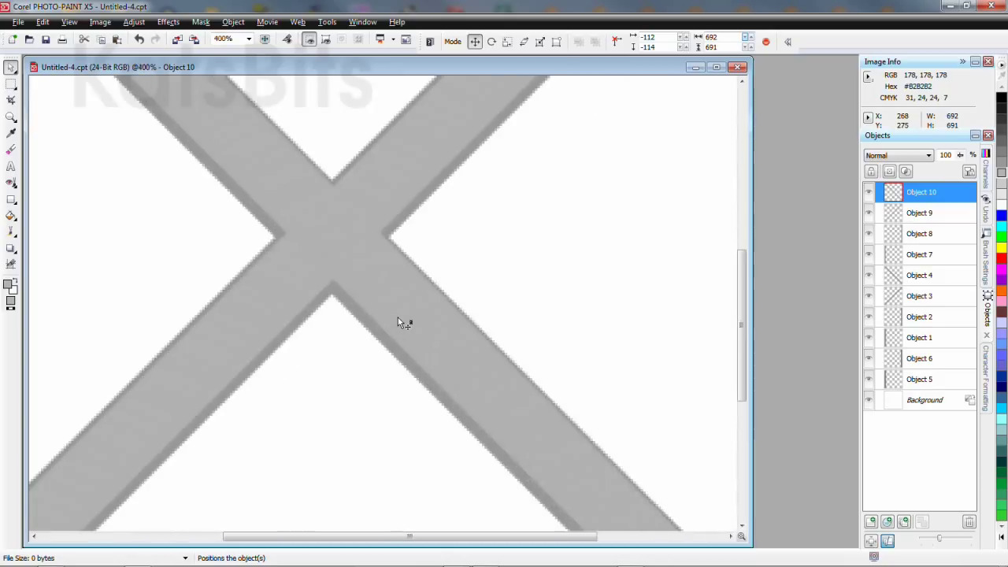
{"action": "left_click", "coordinate": [397, 194]}
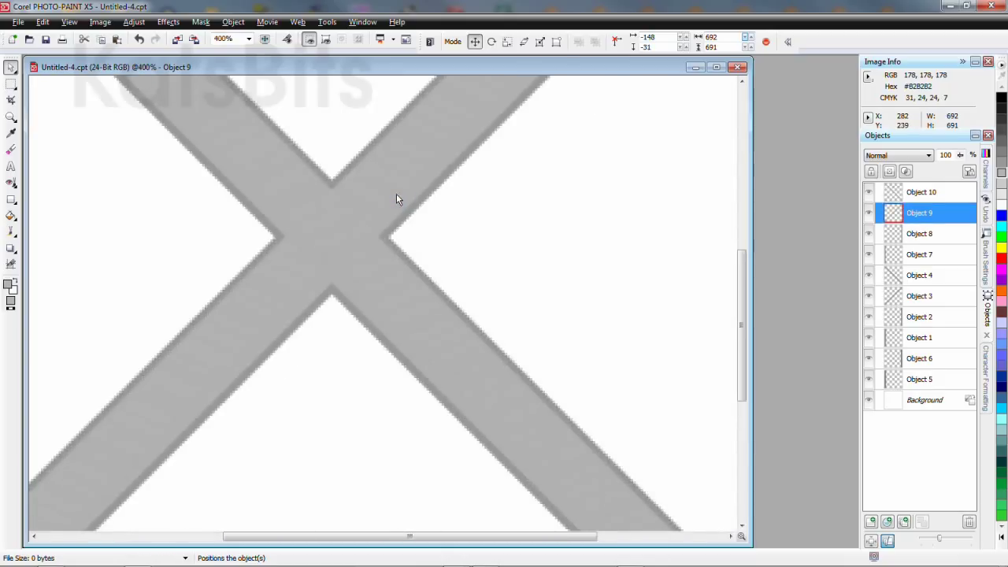
{"action": "scroll", "coordinate": [406, 221], "scroll_direction": "down", "scroll_amount": 1}
{"action": "scroll", "coordinate": [429, 292], "scroll_direction": "down", "scroll_amount": 1}
{"action": "scroll", "coordinate": [447, 331], "scroll_direction": "down", "scroll_amount": 1}
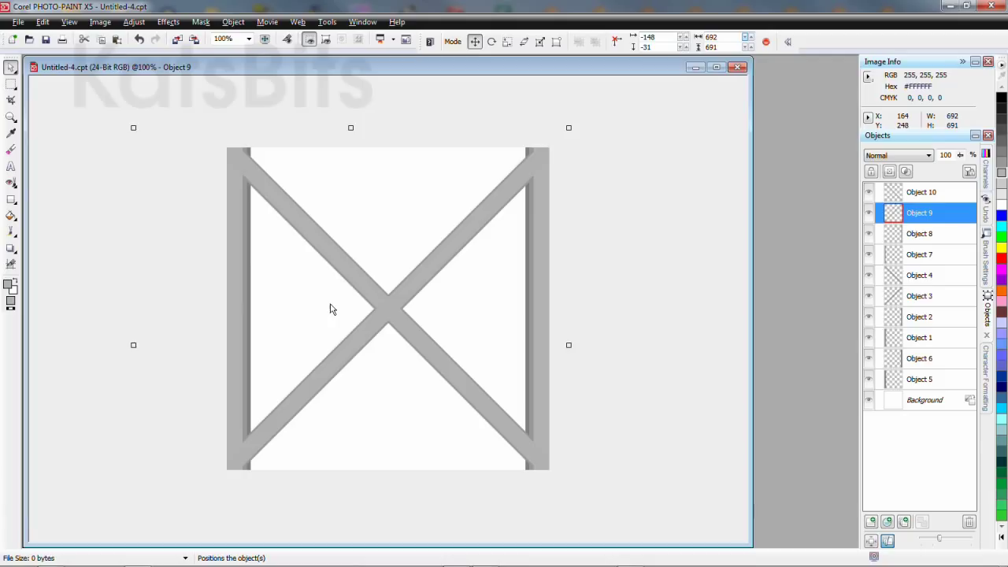
Step: Set 10 px corner rounding and draw a first thin bar on the left upright
{"action": "left_click", "coordinate": [11, 199]}
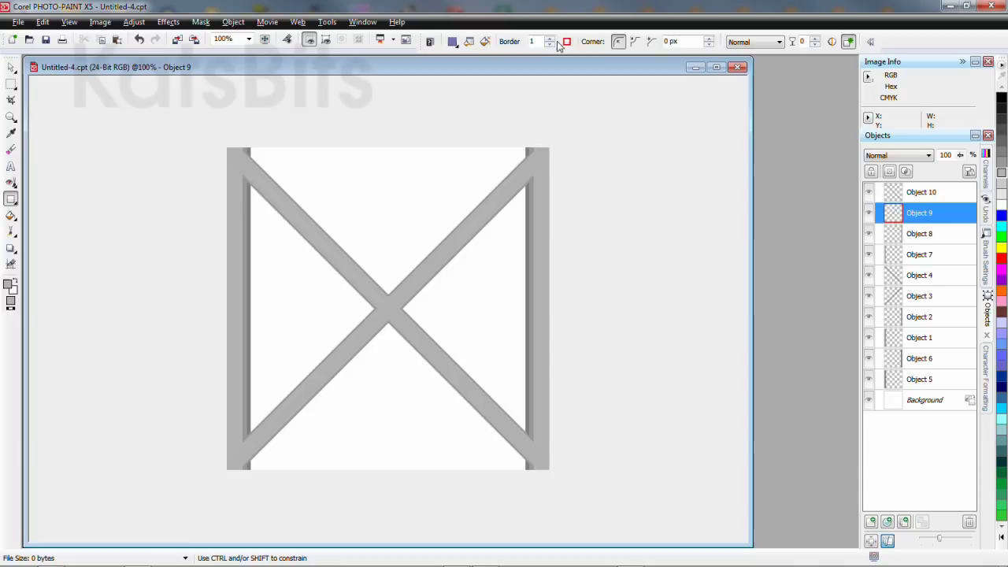
{"action": "left_click", "coordinate": [651, 43]}
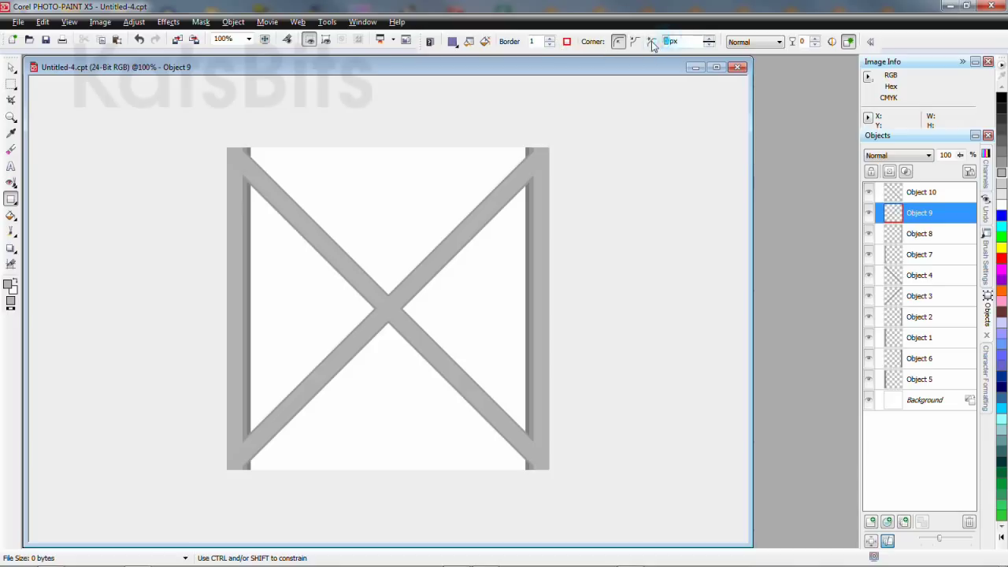
{"action": "type", "text": "10"}
{"action": "key", "text": "Return"}
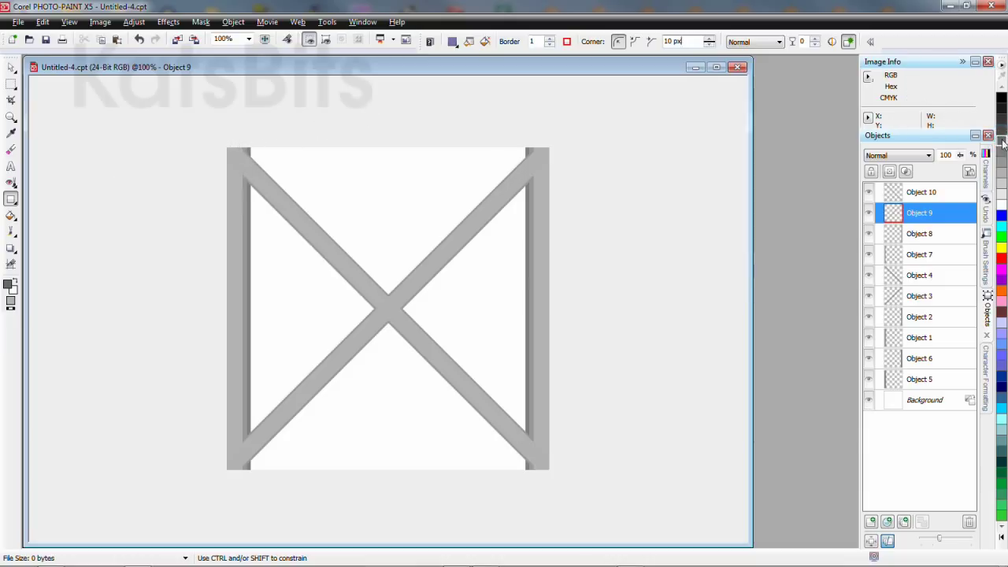
{"action": "left_click_drag", "start_coordinate": [231, 169], "coordinate": [239, 354]}
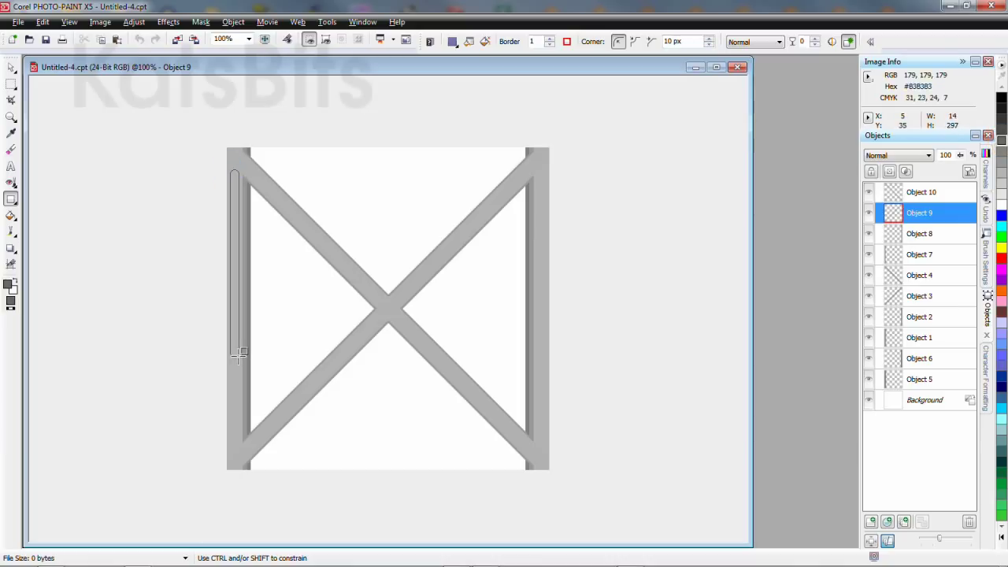
{"action": "left_click_drag", "start_coordinate": [239, 355], "coordinate": [238, 313]}
{"action": "key", "text": "F2"}
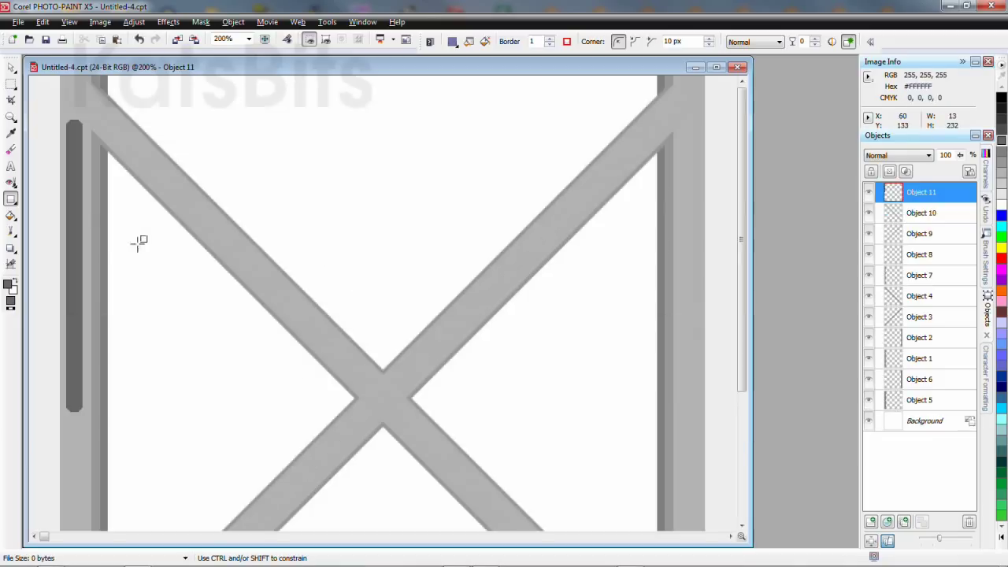
Step: Delete that bar and redraw a thin rounded bar on the left upright as Object 12
{"action": "left_click", "coordinate": [11, 67]}
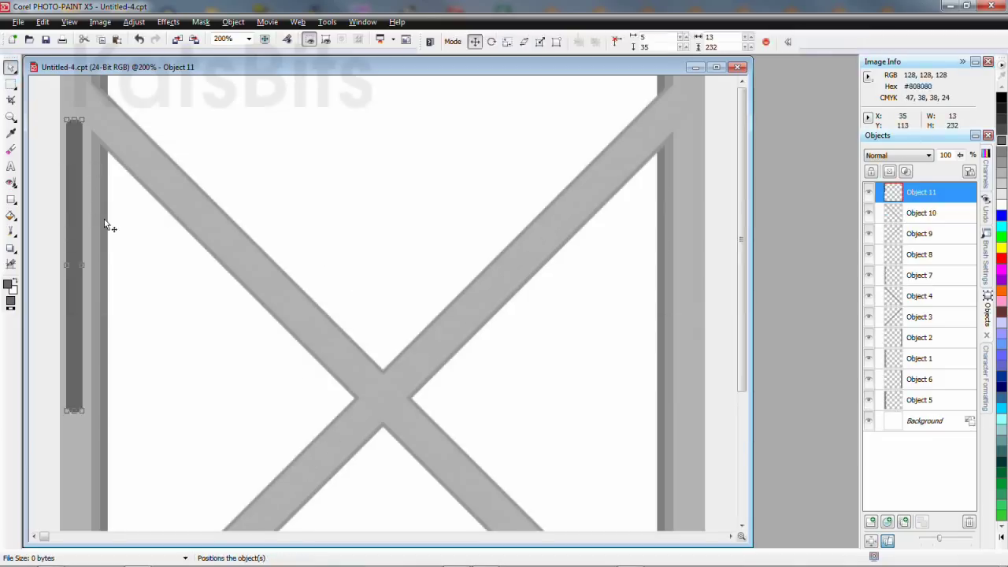
{"action": "key", "text": "Delete"}
{"action": "left_click", "coordinate": [11, 200]}
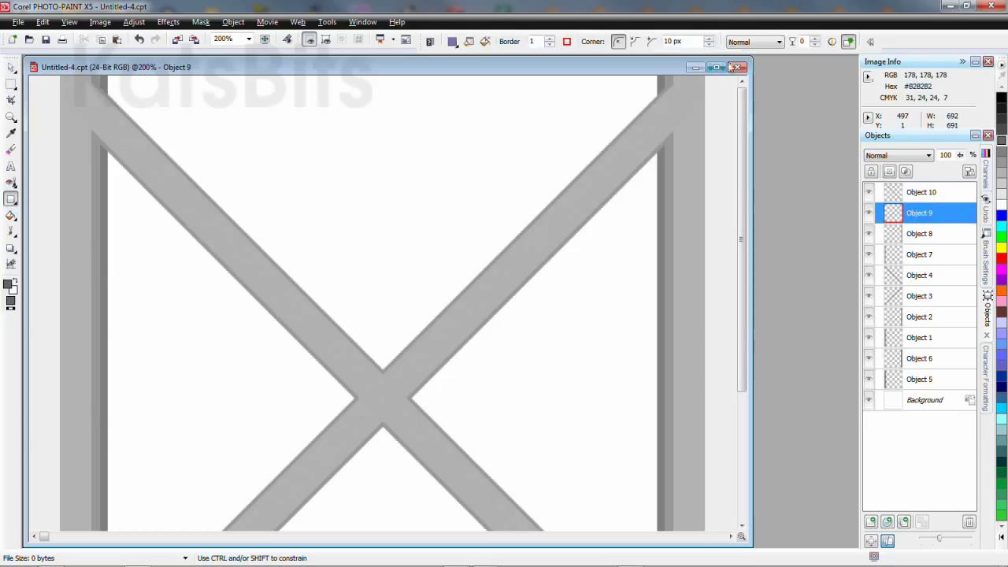
{"action": "key", "text": "F3"}
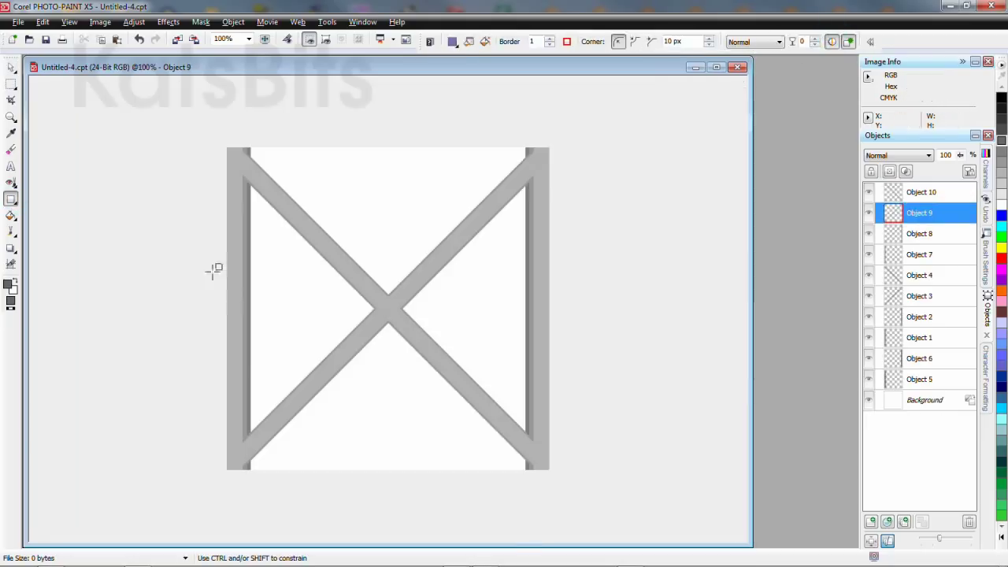
{"action": "left_click_drag", "start_coordinate": [232, 180], "coordinate": [240, 388]}
{"action": "key", "text": "F2"}
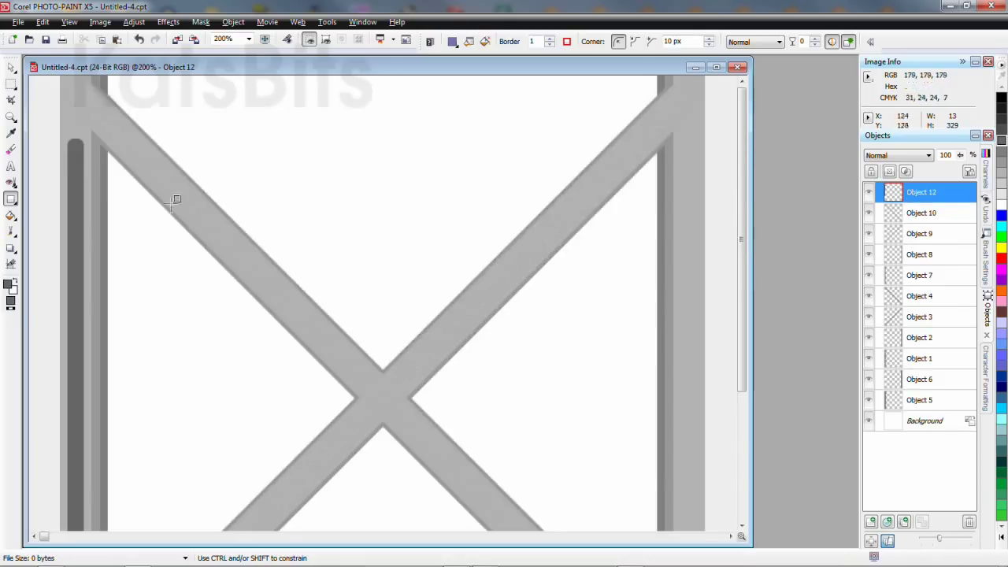
Step: Move Object 12 down the left upright and nudge it left into place
{"action": "scroll", "coordinate": [176, 200], "scroll_direction": "up", "scroll_amount": 1}
{"action": "left_click", "coordinate": [11, 67]}
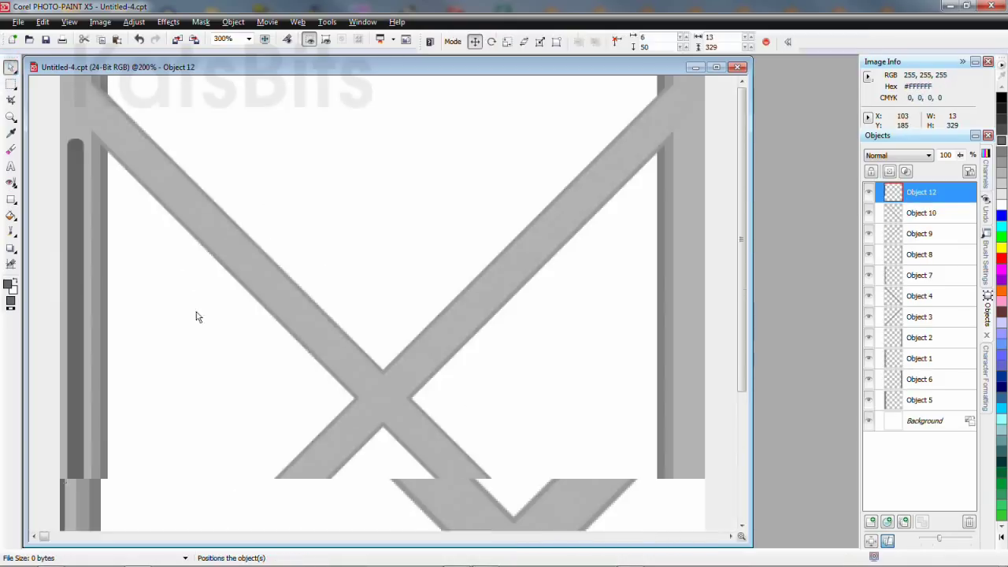
{"action": "scroll", "coordinate": [175, 431], "scroll_direction": "down", "scroll_amount": 1}
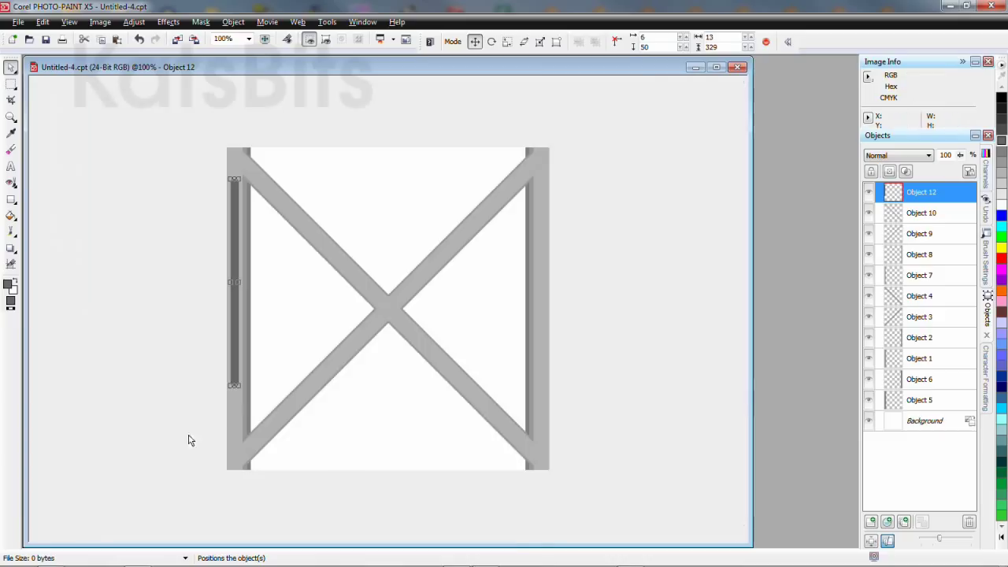
{"action": "left_click_drag", "start_coordinate": [236, 321], "coordinate": [237, 349]}
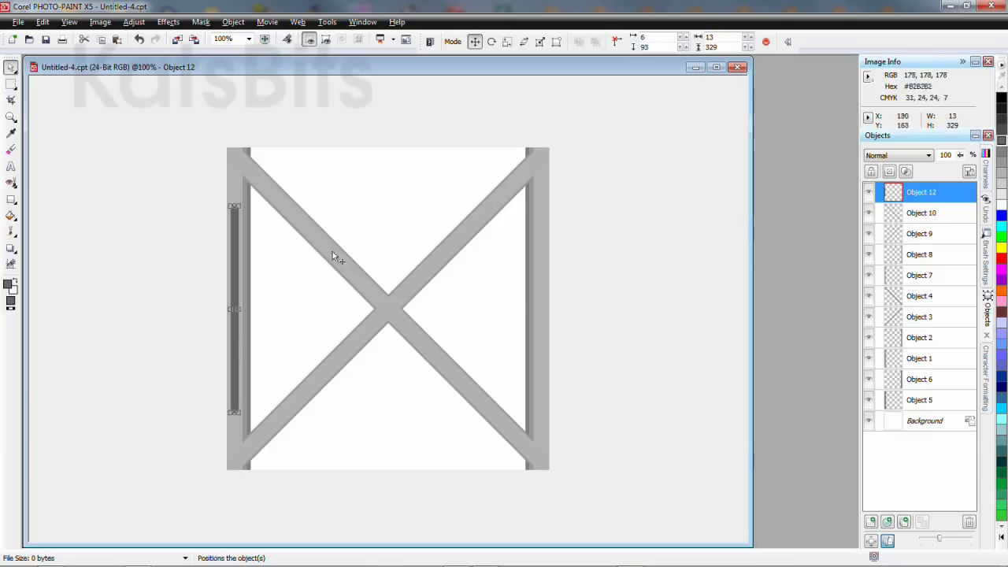
{"action": "scroll", "coordinate": [332, 251], "scroll_direction": "up", "scroll_amount": 1}
{"action": "key", "text": "shift+Left"}
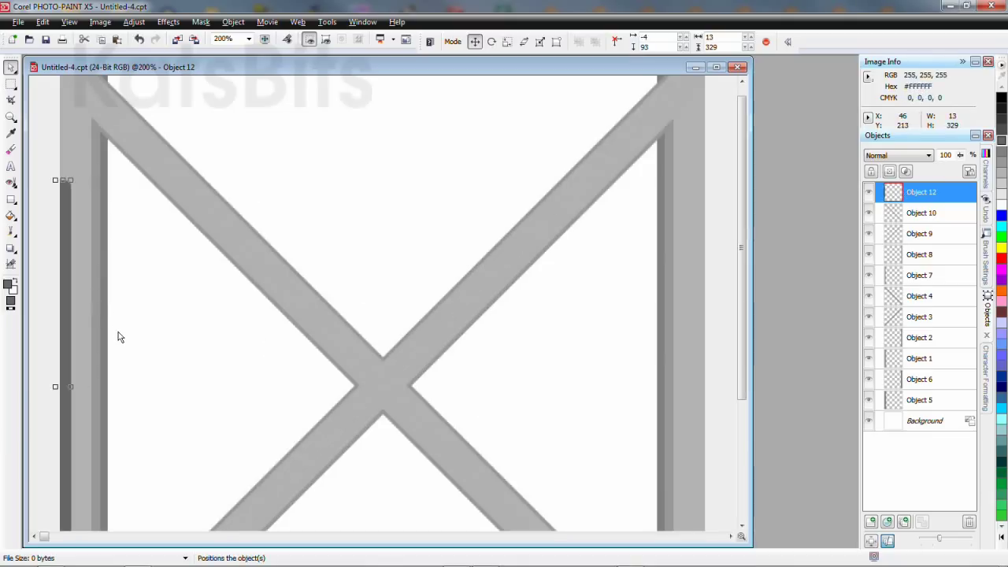
{"action": "key", "text": "Left"}
{"action": "key", "text": "Left"}
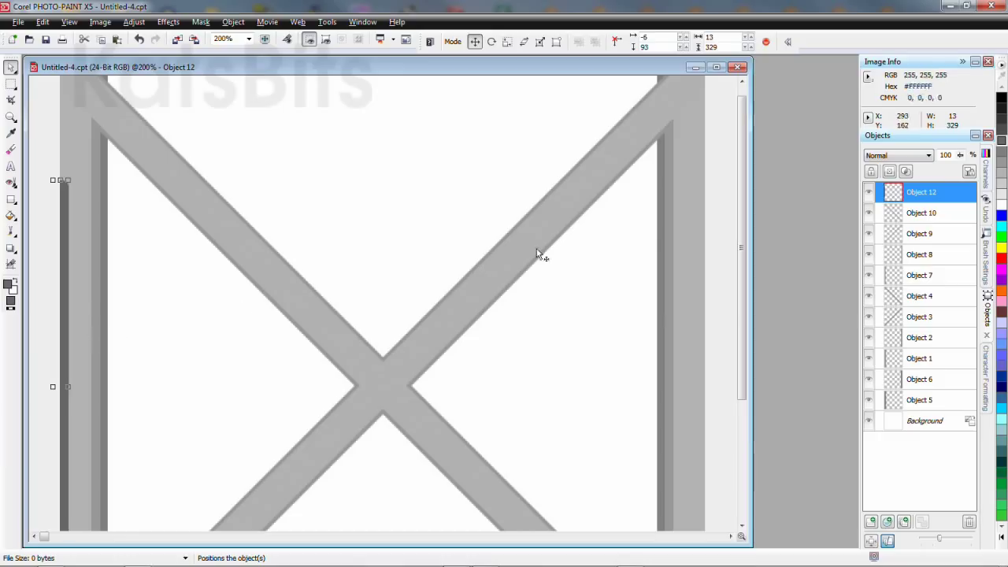
Step: Duplicate the bar as Object 13 onto the right upright, then select the Background layer
{"action": "right_click", "coordinate": [892, 193]}
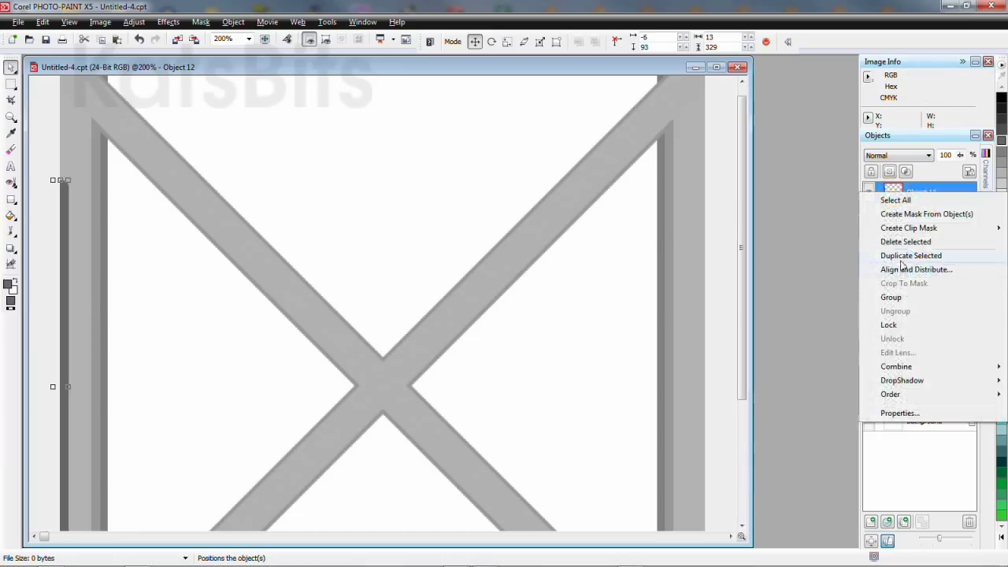
{"action": "left_click", "coordinate": [902, 256]}
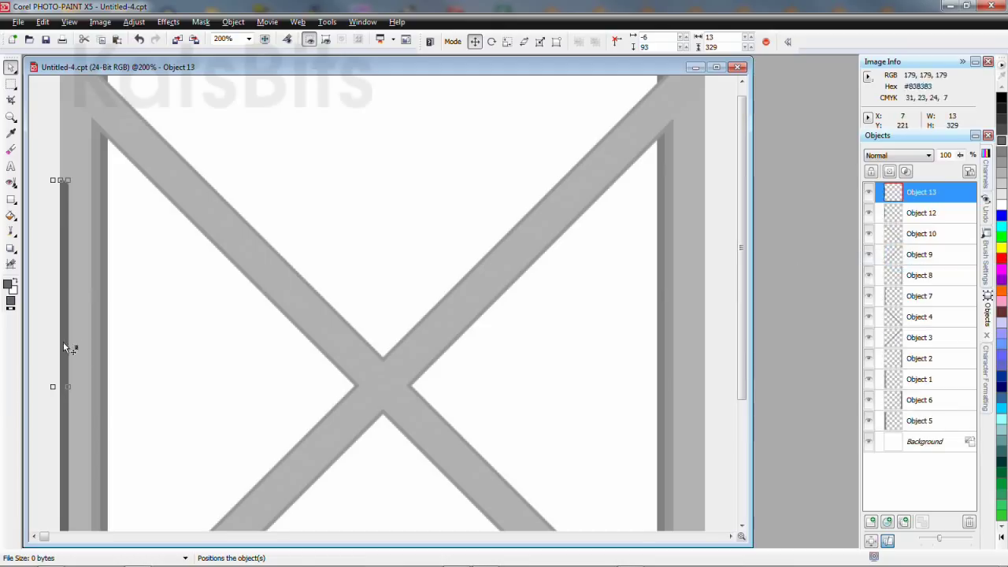
{"action": "left_click_drag", "start_coordinate": [63, 341], "coordinate": [707, 336]}
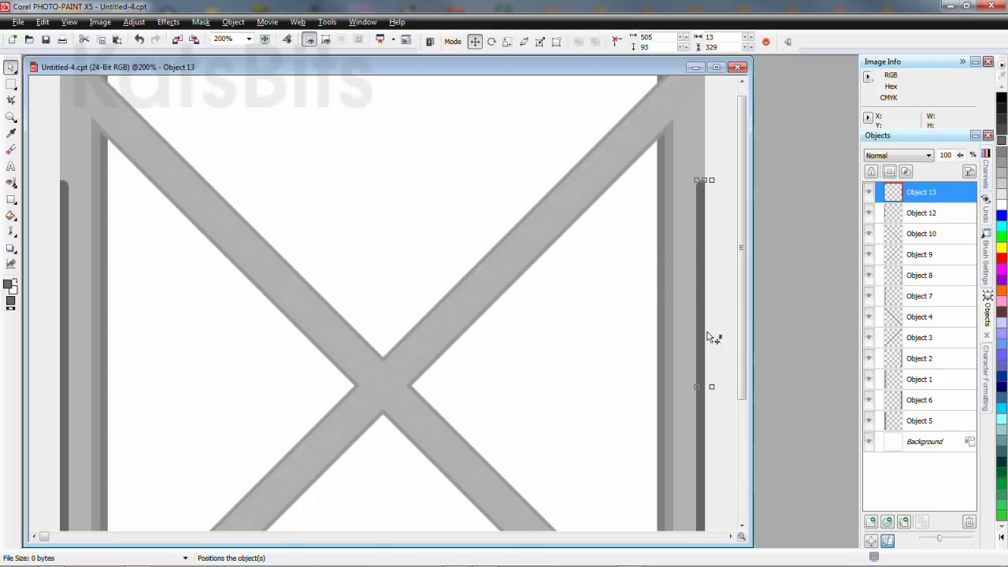
{"action": "scroll", "coordinate": [542, 314], "scroll_direction": "down", "scroll_amount": 1}
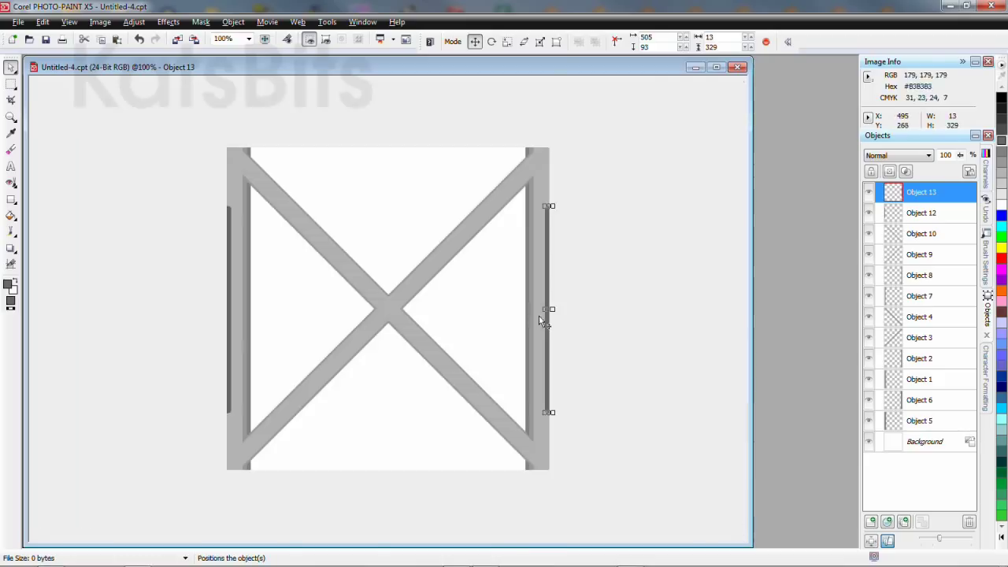
{"action": "left_click", "coordinate": [126, 278]}
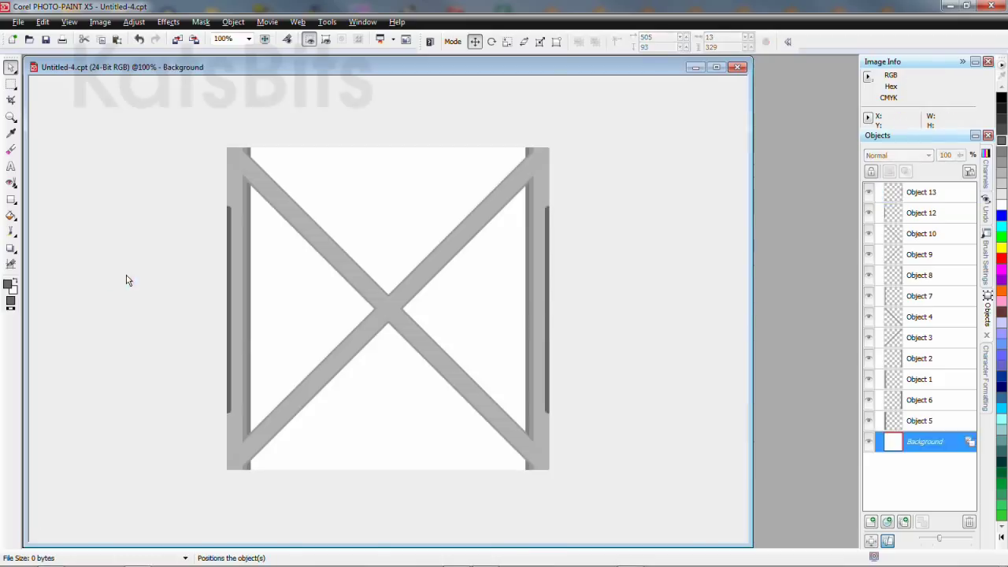
Step: Draw a thin 13 × 338 px rounded bar down the centre and rotate it -45° into a diagonal
{"action": "left_click", "coordinate": [11, 199]}
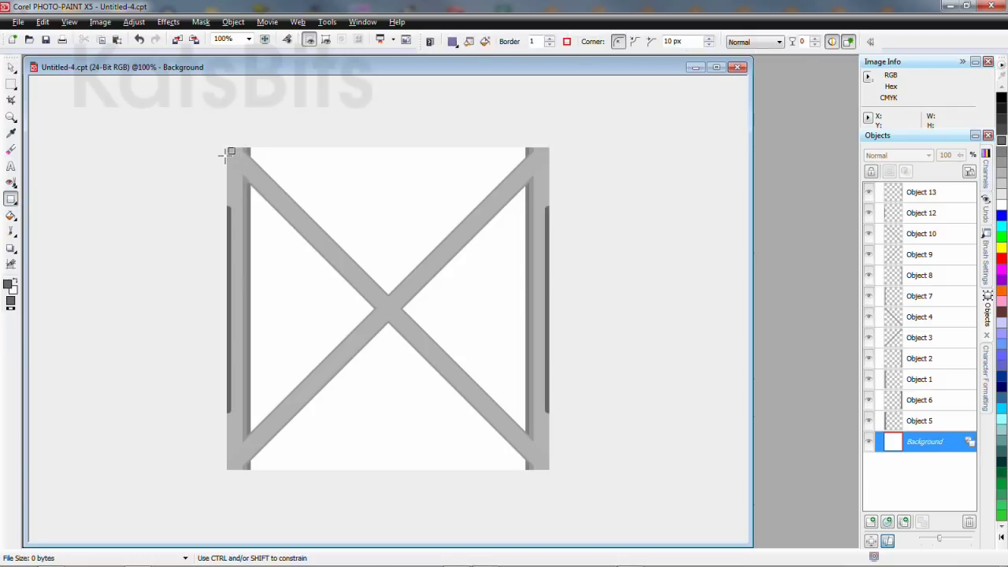
{"action": "left_click_drag", "start_coordinate": [364, 165], "coordinate": [366, 446]}
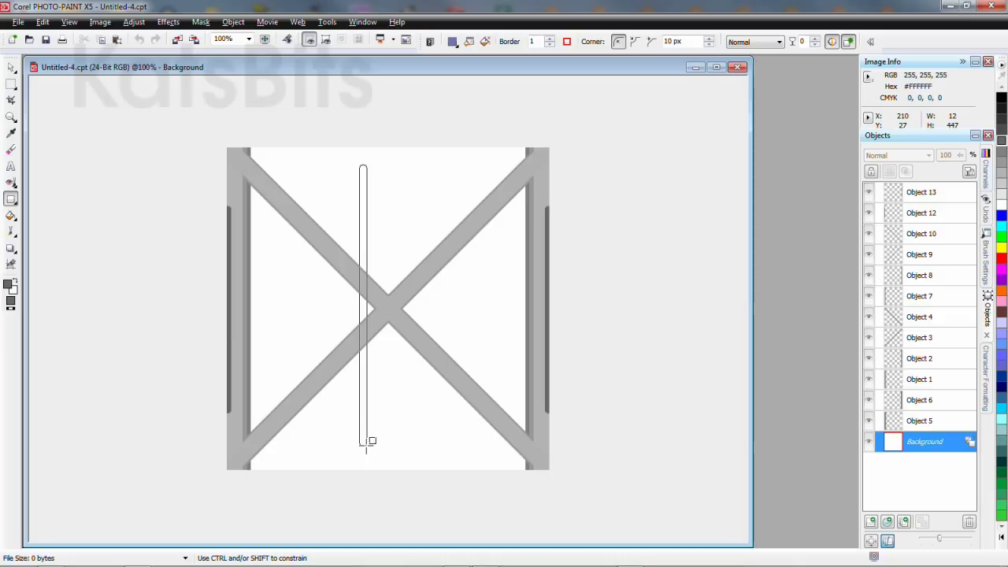
{"action": "left_click_drag", "start_coordinate": [367, 445], "coordinate": [367, 376]}
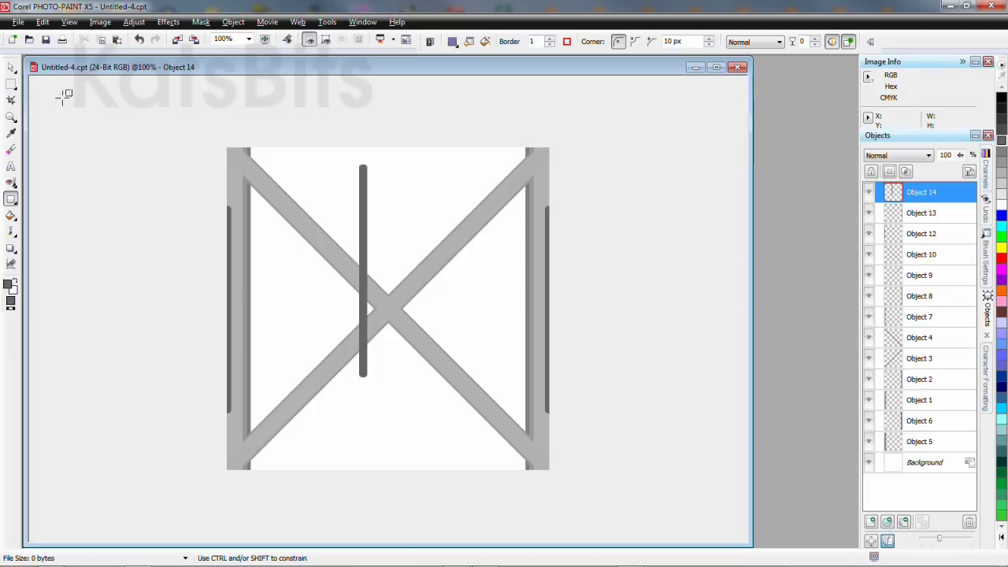
{"action": "left_click", "coordinate": [11, 68]}
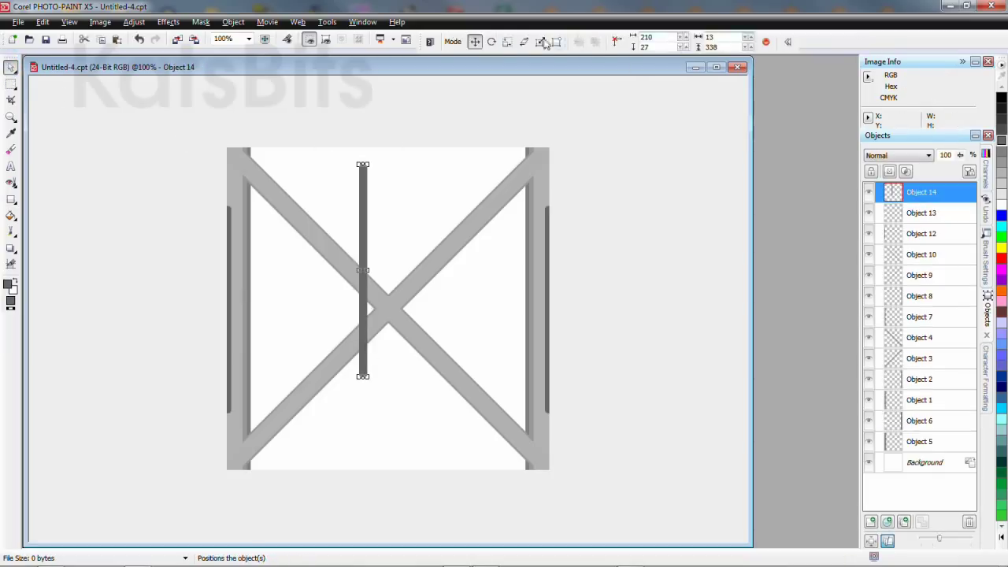
{"action": "left_click", "coordinate": [491, 42]}
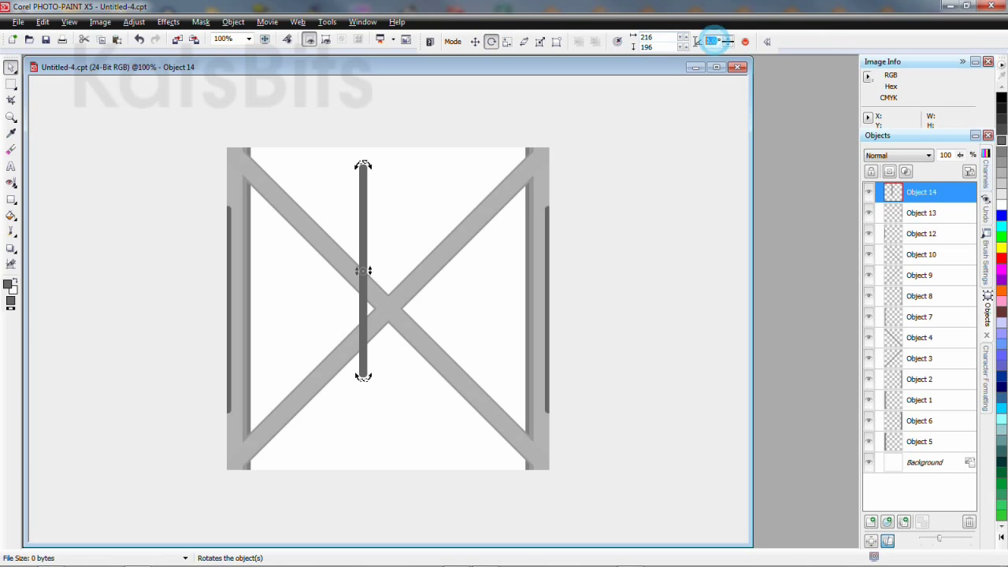
{"action": "type", "text": "-45"}
{"action": "left_click", "coordinate": [749, 40]}
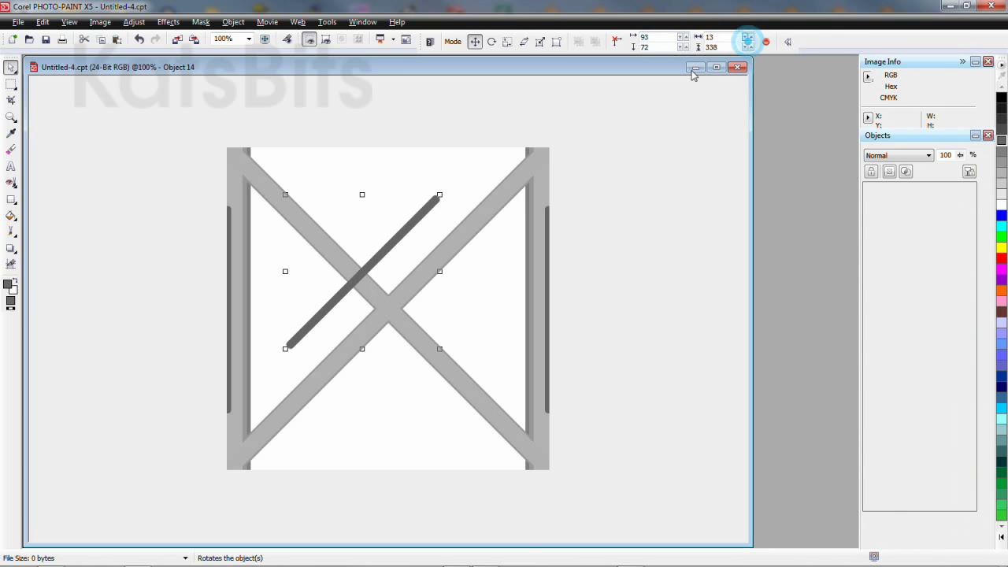
Step: Position the diagonal bar along the lower-left arm of the X, nudged down one pixel
{"action": "left_click", "coordinate": [341, 295]}
{"action": "left_click_drag", "start_coordinate": [340, 296], "coordinate": [288, 407]}
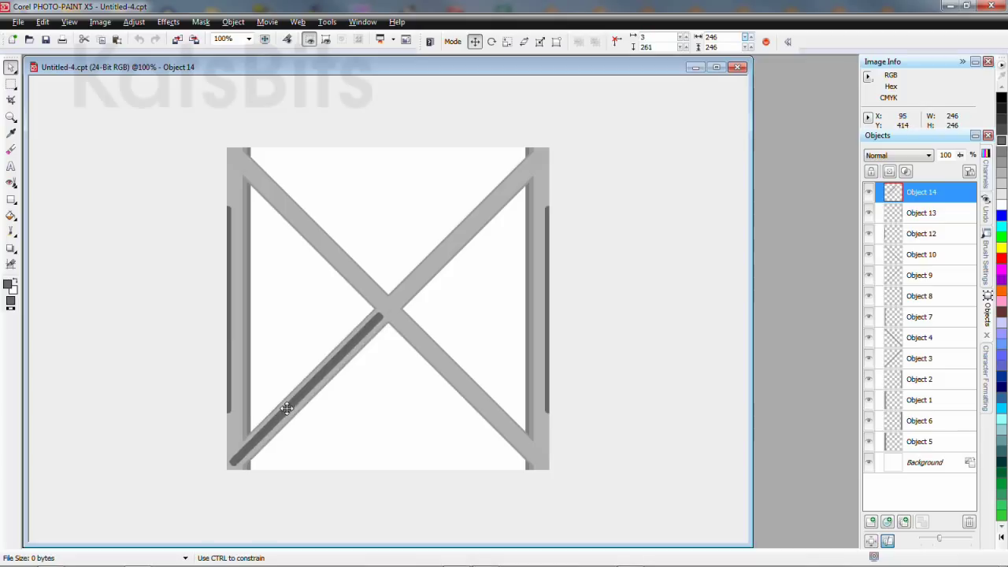
{"action": "left_click_drag", "start_coordinate": [288, 407], "coordinate": [295, 398]}
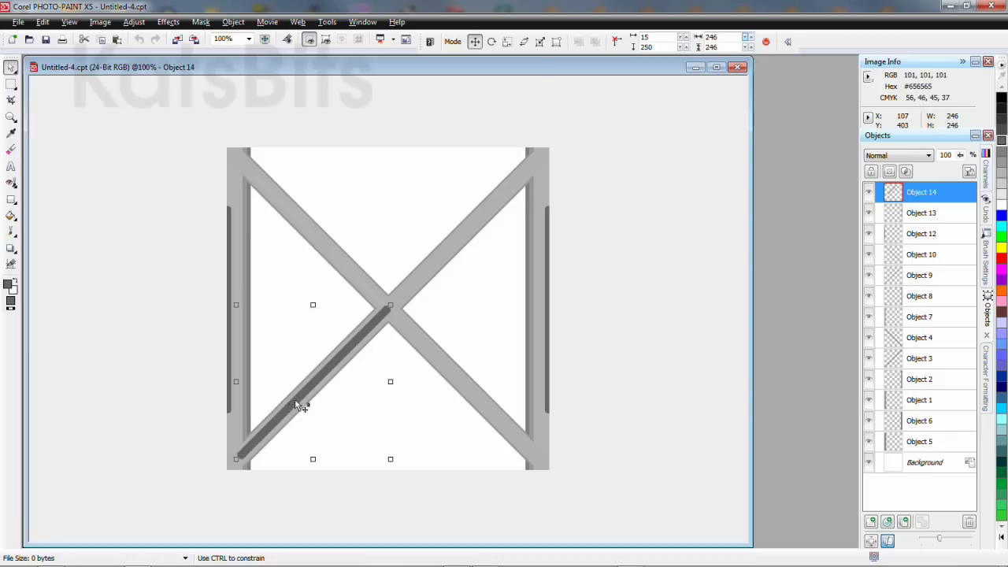
{"action": "scroll", "coordinate": [307, 390], "scroll_direction": "up", "scroll_amount": 1}
{"action": "key", "text": "Down"}
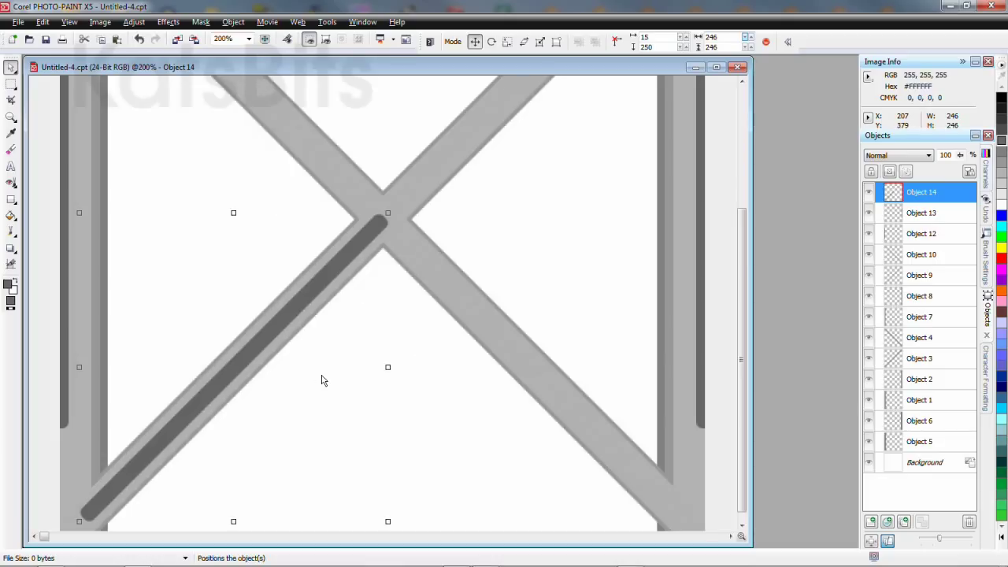
{"action": "scroll", "coordinate": [321, 381], "scroll_direction": "down", "scroll_amount": 1}
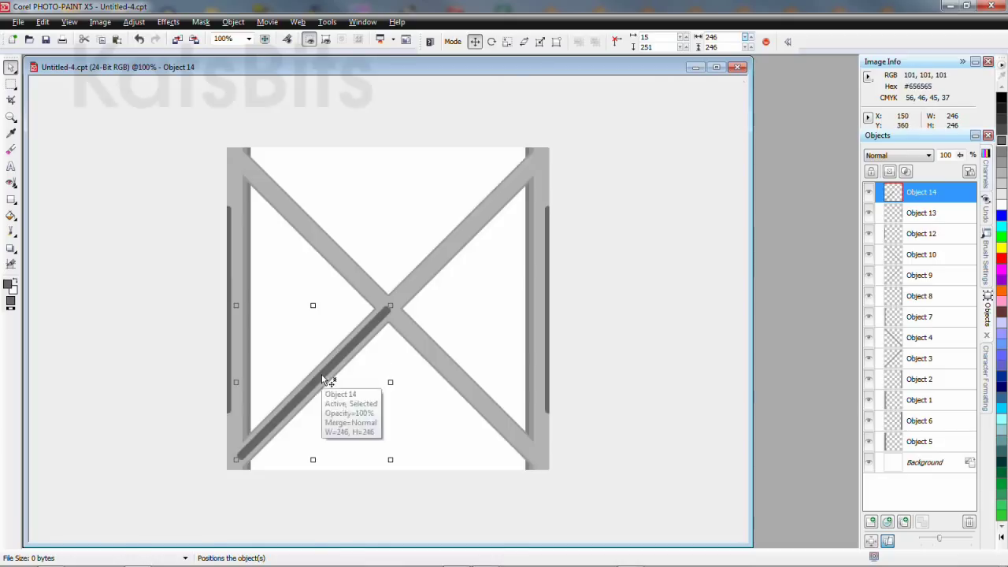
Step: Duplicate the bar as Object 15 and align it on the upper-right arm of the X
{"action": "key", "text": "ctrl+d"}
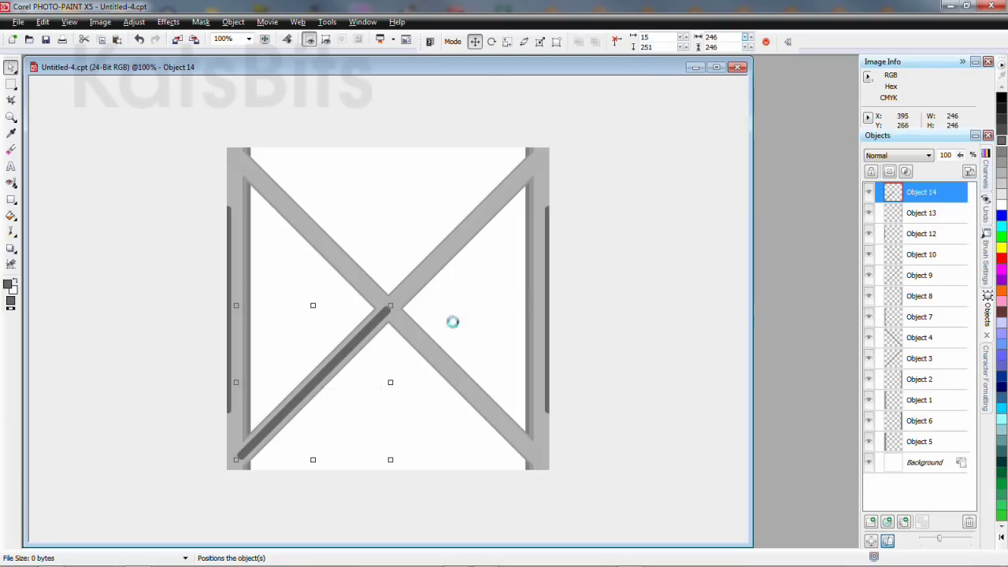
{"action": "left_click_drag", "start_coordinate": [323, 378], "coordinate": [475, 221]}
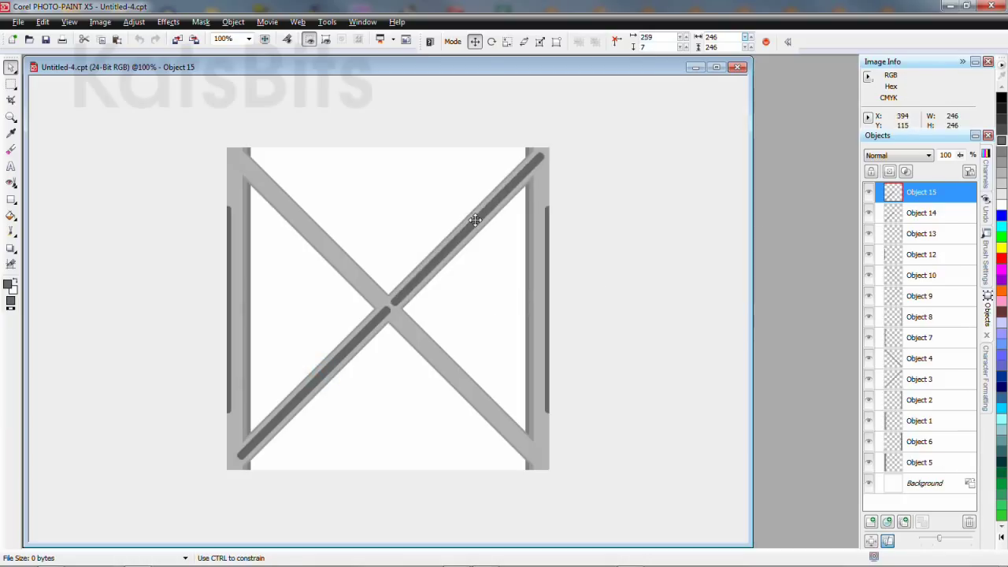
{"action": "left_click_drag", "start_coordinate": [475, 221], "coordinate": [471, 224]}
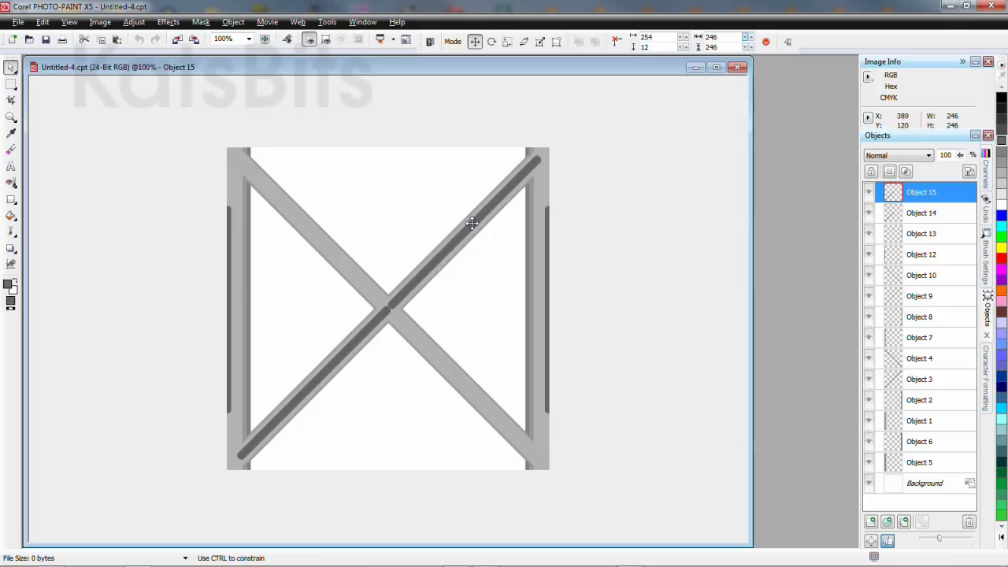
{"action": "scroll", "coordinate": [487, 226], "scroll_direction": "up", "scroll_amount": 1}
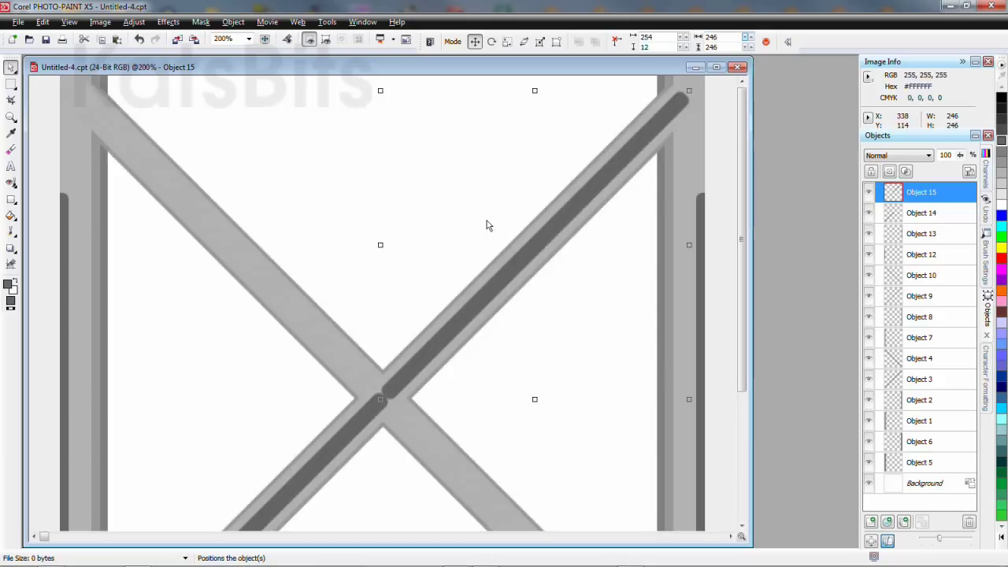
{"action": "scroll", "coordinate": [487, 226], "scroll_direction": "down", "scroll_amount": 1}
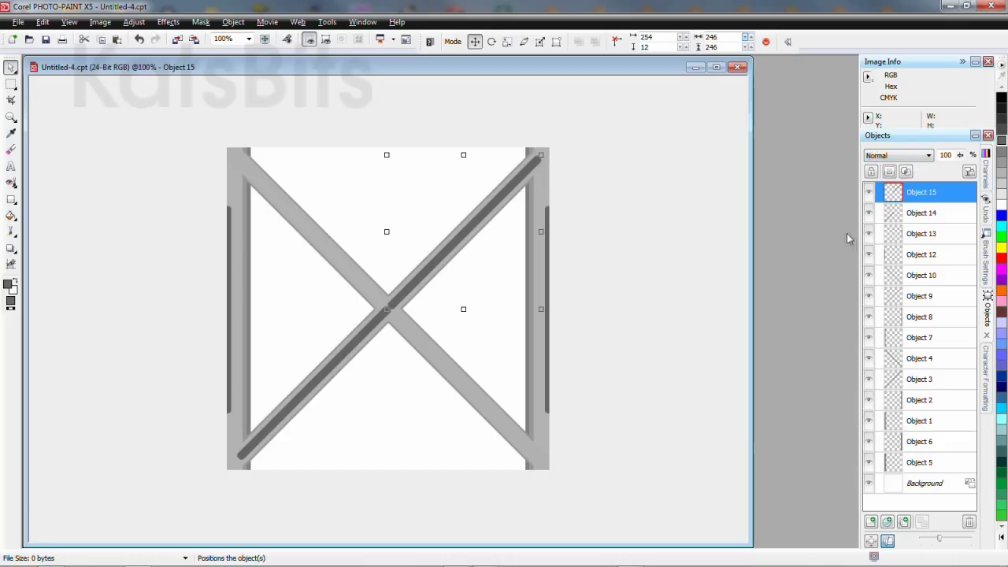
Step: Select Object 8, keep its Normal blend mode, and start raising it in the stack
{"action": "left_click", "coordinate": [542, 191]}
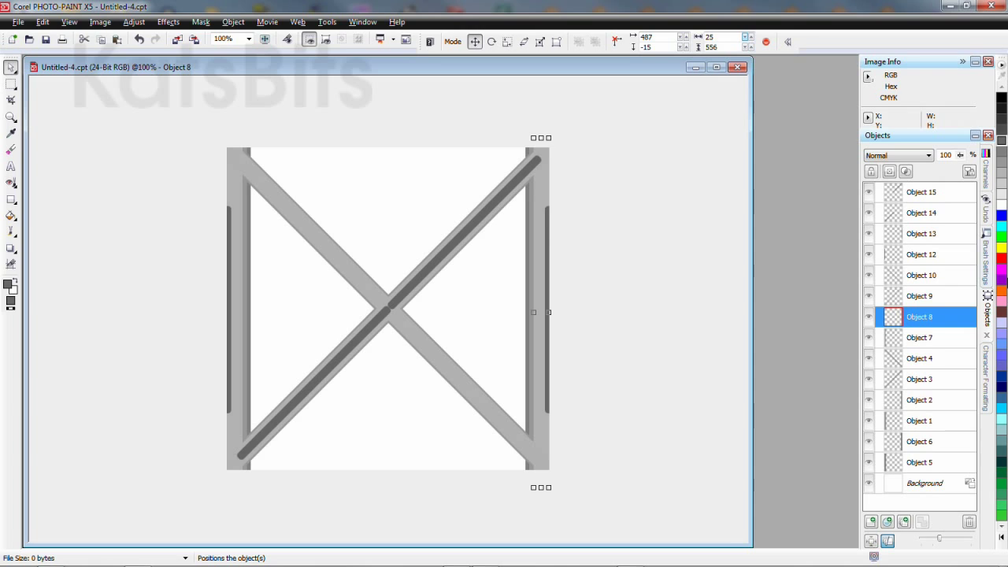
{"action": "left_click", "coordinate": [925, 158]}
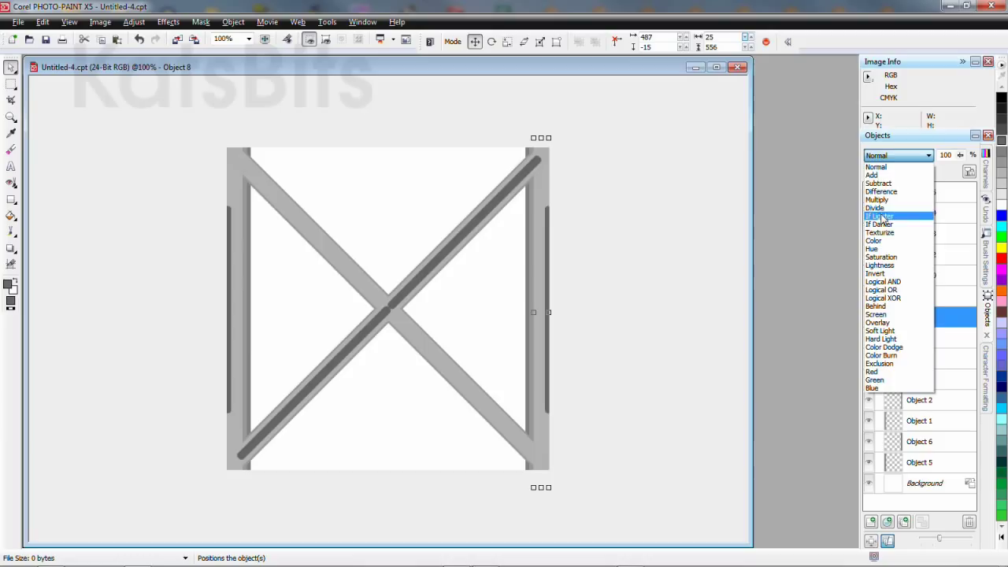
{"action": "left_click", "coordinate": [896, 167]}
{"action": "mouse_move", "coordinate": [918, 316]}
{"action": "left_mouse_down"}
{"action": "mouse_move", "coordinate": [919, 252]}
{"action": "mouse_move", "coordinate": [917, 308]}
{"action": "left_mouse_up"}
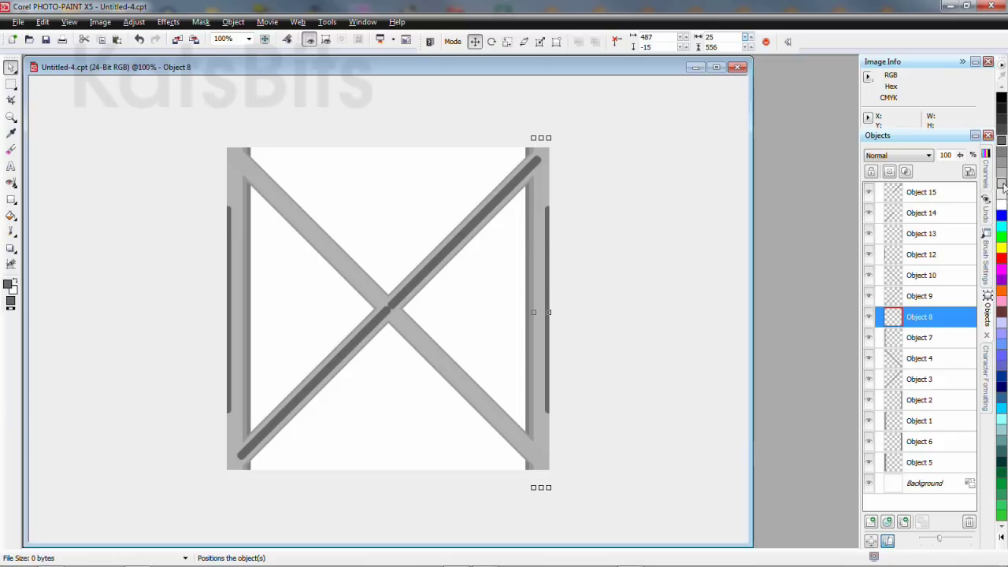
Step: Fill the right upright, restack Object 8 just above Object 10, and select Object 15
{"action": "left_click", "coordinate": [10, 215]}
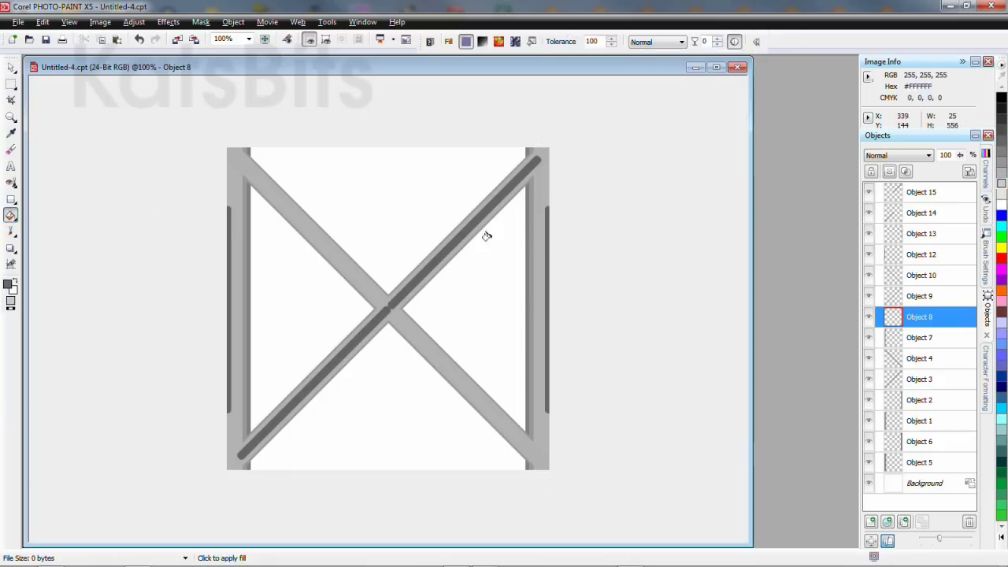
{"action": "left_click", "coordinate": [533, 240]}
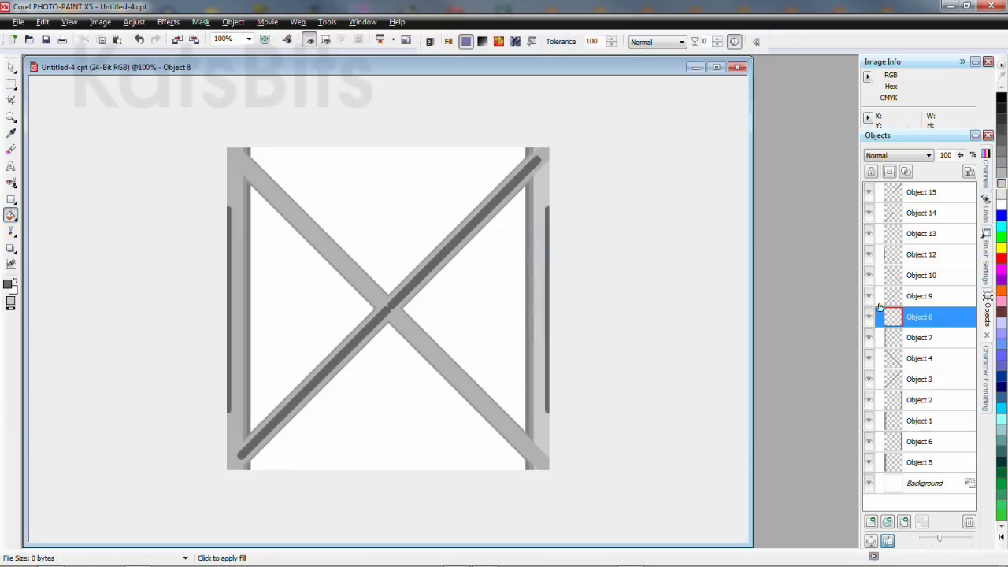
{"action": "left_click_drag", "start_coordinate": [912, 319], "coordinate": [913, 275]}
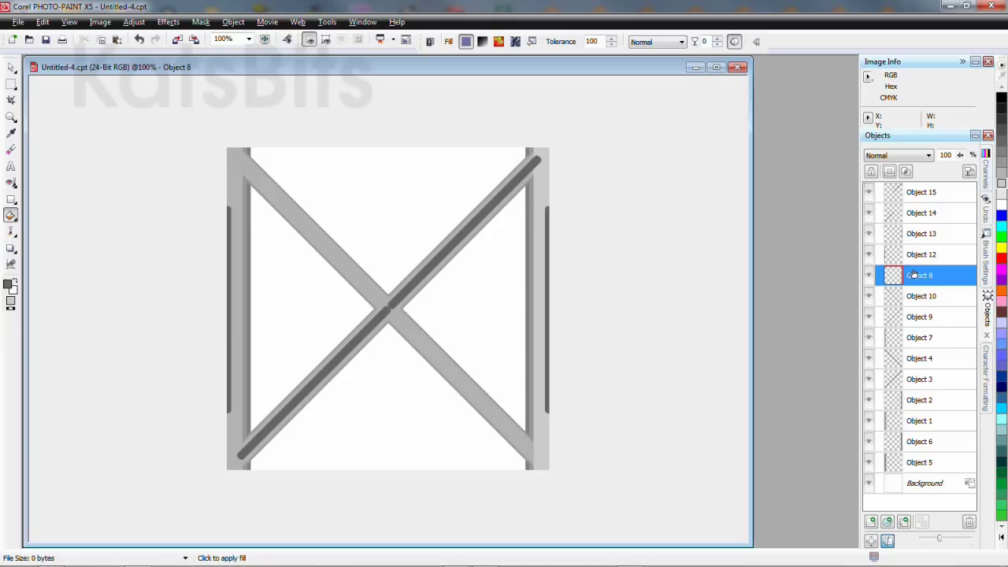
{"action": "left_click", "coordinate": [534, 253]}
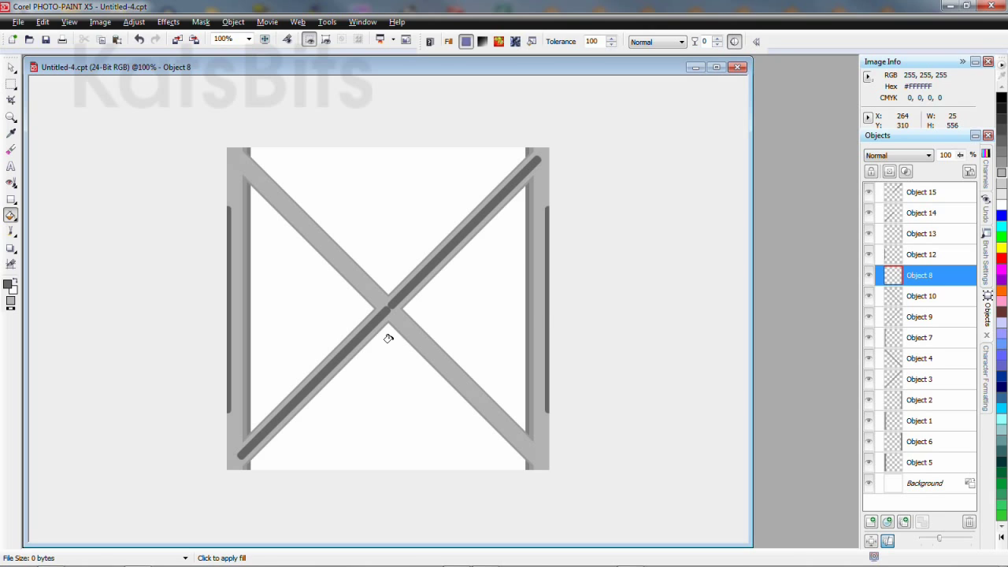
{"action": "left_click", "coordinate": [11, 66]}
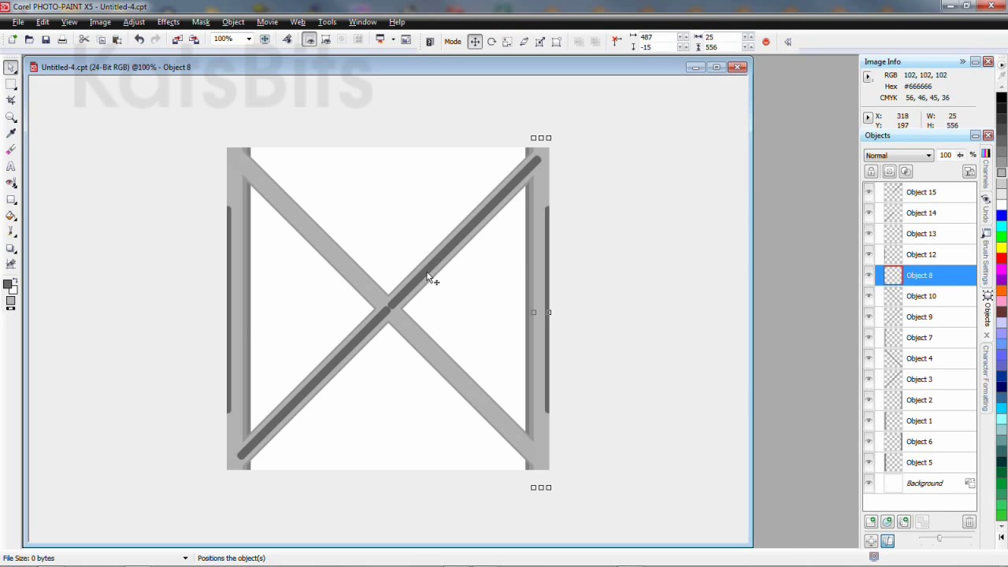
{"action": "left_click", "coordinate": [428, 276]}
Step: Duplicate grooves Objects 14 and 15, flip the copies horizontally, and nudge them onto the falling diagonal
{"action": "left_click", "coordinate": [360, 338], "text": "shift"}
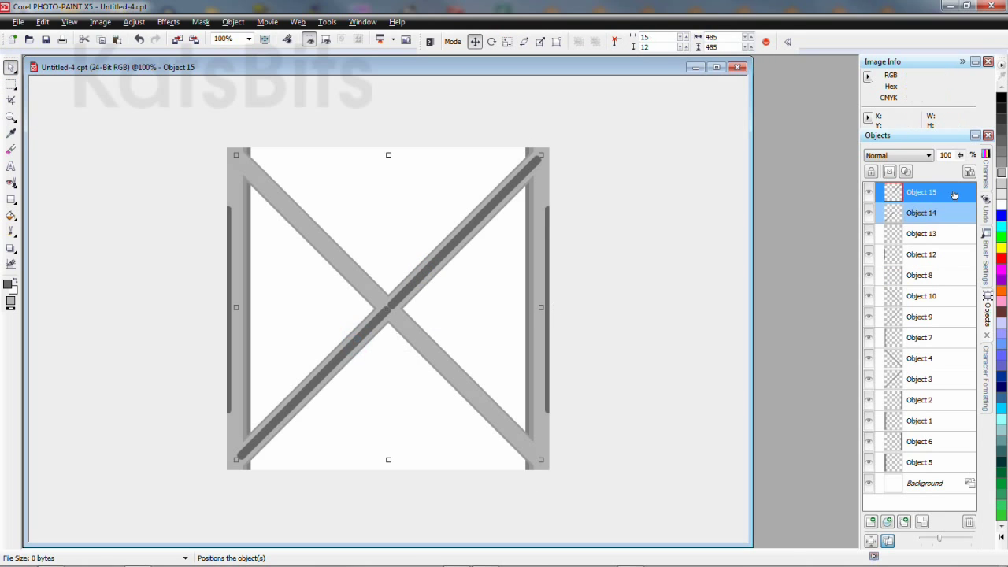
{"action": "right_click", "coordinate": [927, 214]}
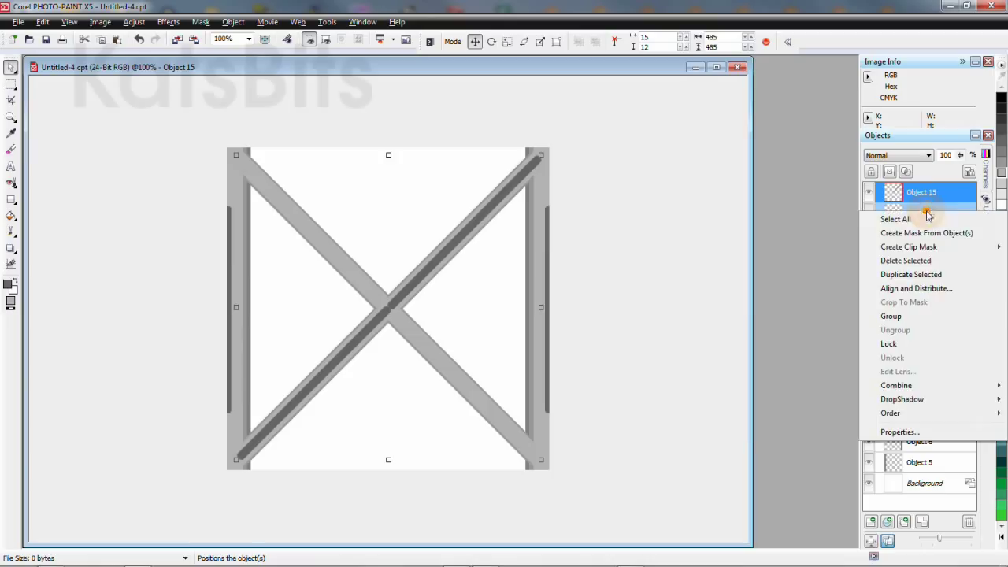
{"action": "left_click", "coordinate": [924, 278]}
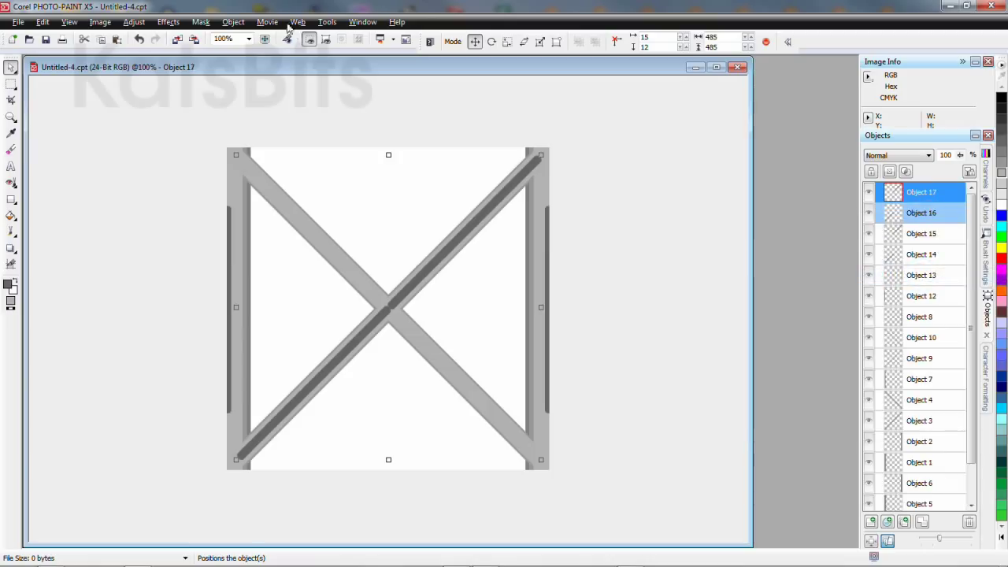
{"action": "left_click", "coordinate": [234, 21]}
{"action": "mouse_move", "coordinate": [246, 268]}
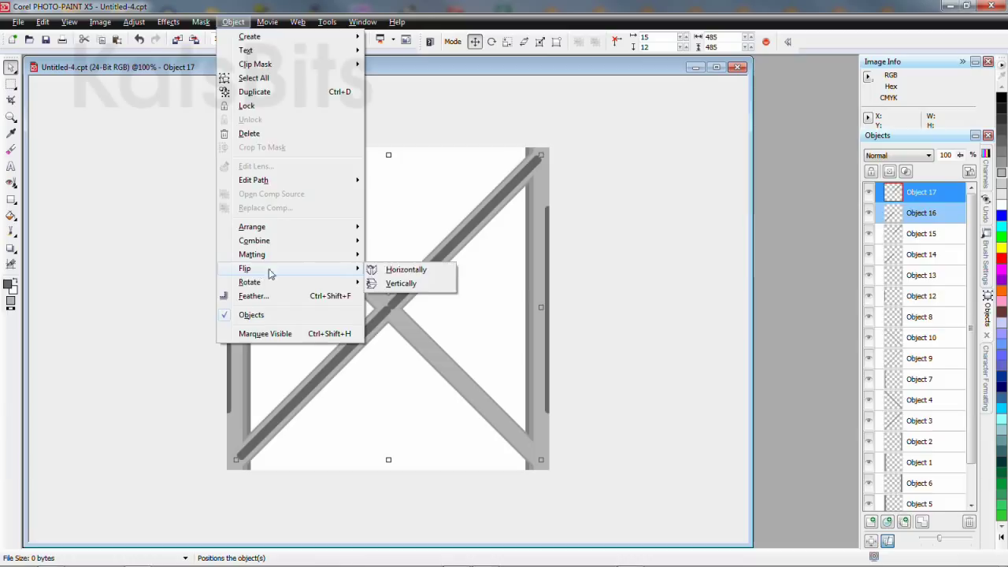
{"action": "left_click", "coordinate": [400, 270]}
{"action": "scroll", "coordinate": [402, 307], "scroll_direction": "up", "scroll_amount": 1}
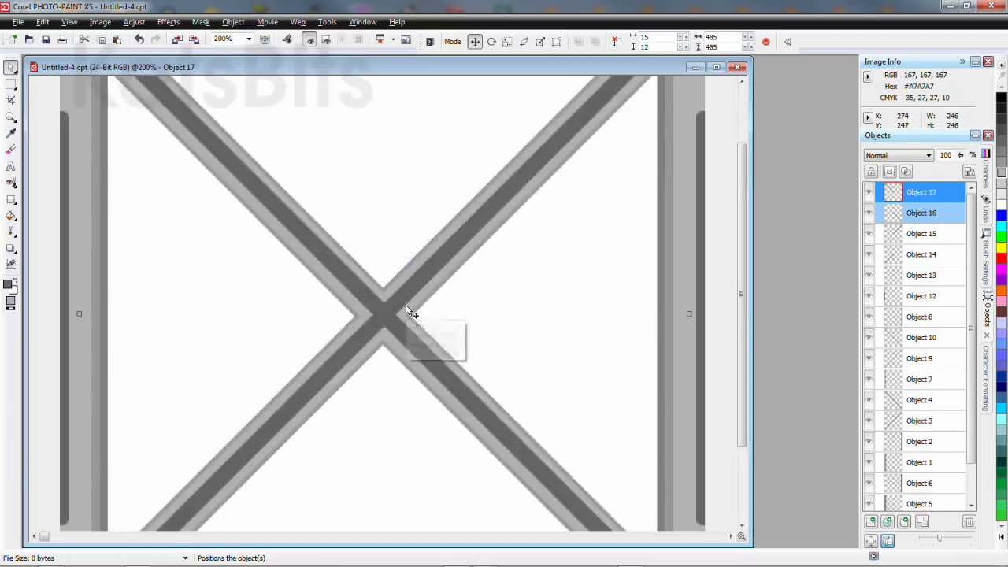
{"action": "scroll", "coordinate": [407, 310], "scroll_direction": "up", "scroll_amount": 1}
{"action": "key", "text": "Left"}
{"action": "key", "text": "Down"}
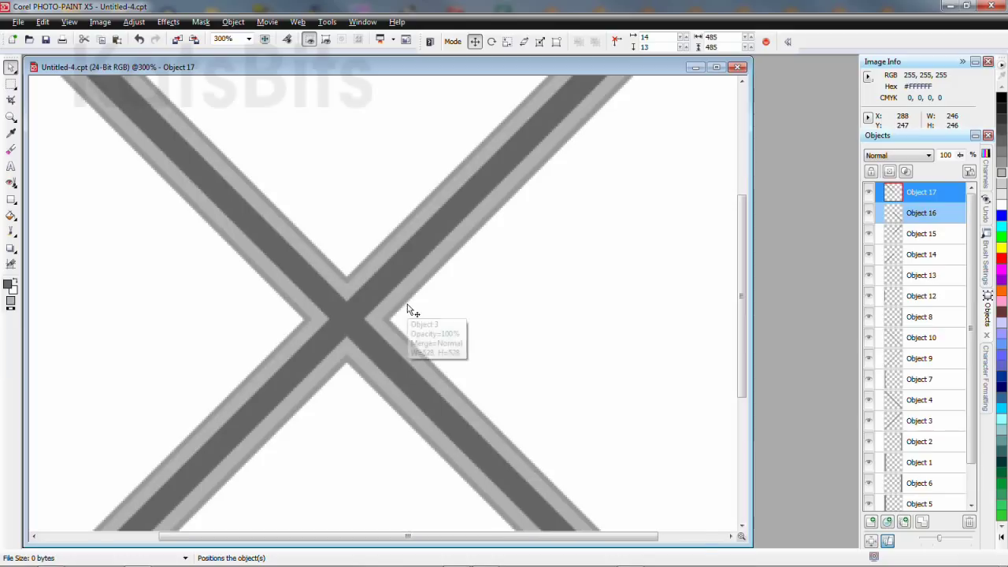
{"action": "scroll", "coordinate": [407, 310], "scroll_direction": "down", "scroll_amount": 1}
{"action": "scroll", "coordinate": [407, 310], "scroll_direction": "down", "scroll_amount": 1}
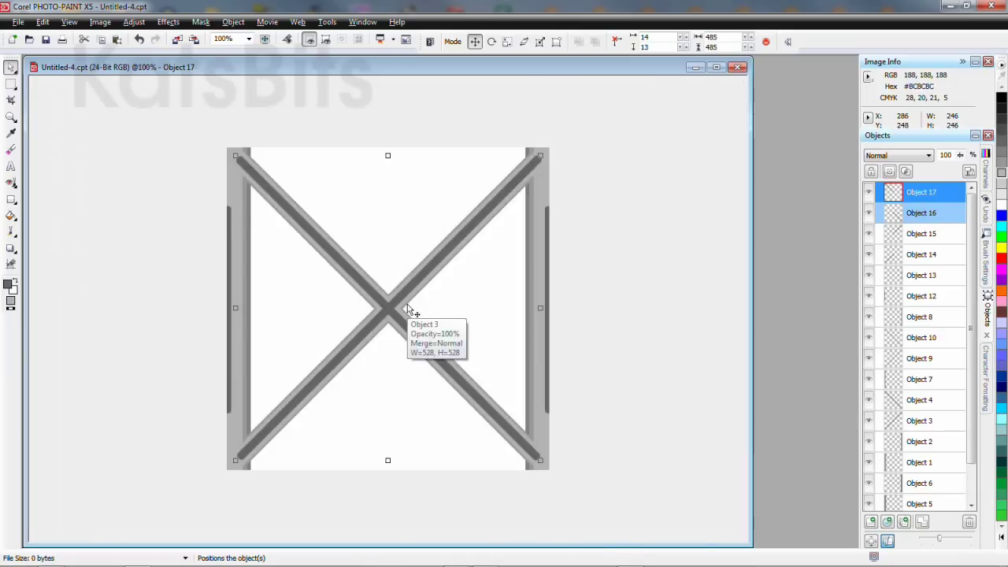
{"action": "left_click", "coordinate": [153, 206]}
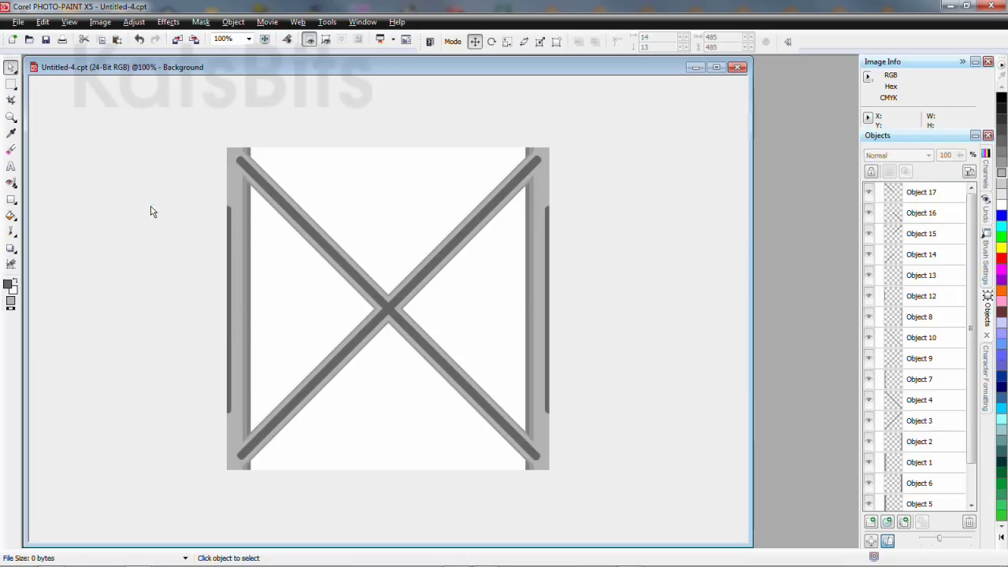
{"action": "scroll", "coordinate": [254, 265], "scroll_direction": "up", "scroll_amount": 1}
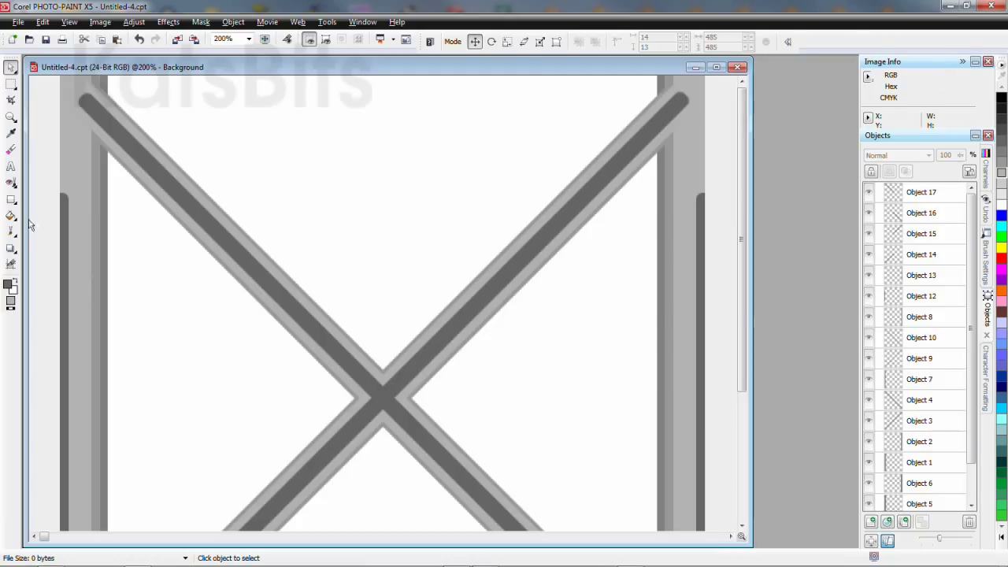
Step: Draw a rounded square over the X's centre, fill it darker grey, and stack it behind the braces
{"action": "left_click", "coordinate": [11, 202]}
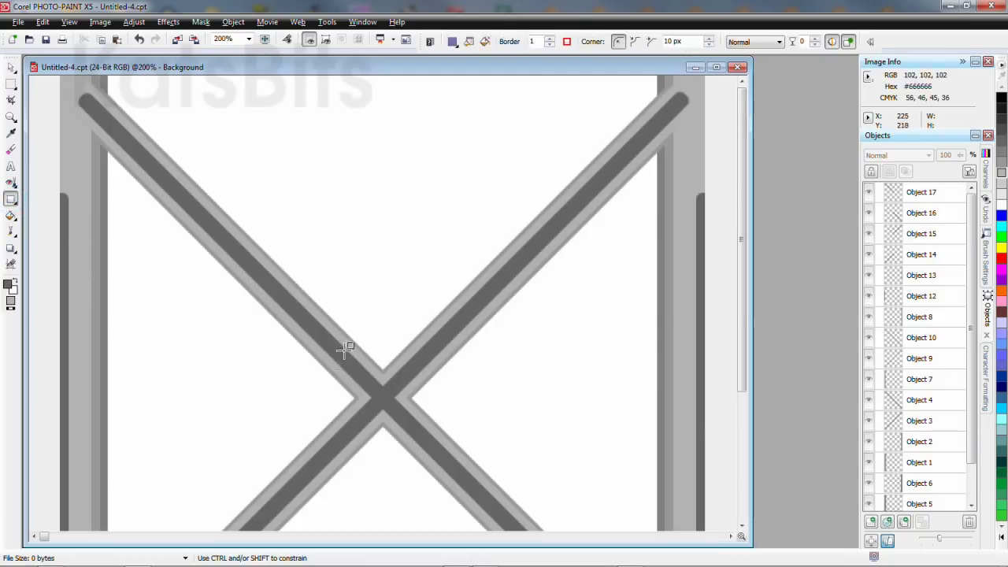
{"action": "mouse_move", "coordinate": [331, 332]}
{"action": "left_mouse_down"}
{"action": "mouse_move", "coordinate": [433, 457]}
{"action": "mouse_move", "coordinate": [385, 454]}
{"action": "mouse_move", "coordinate": [369, 432]}
{"action": "left_mouse_up"}
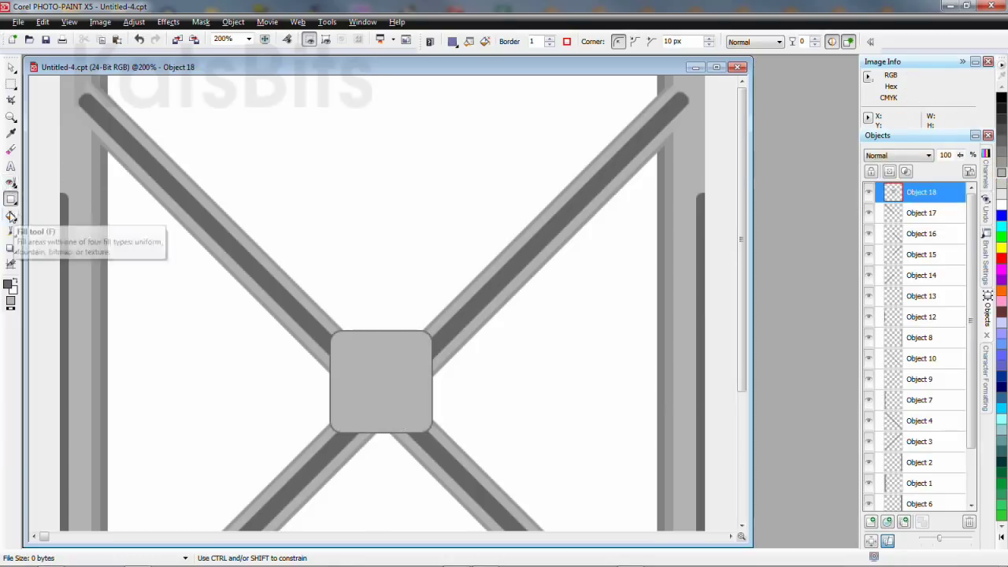
{"action": "left_click", "coordinate": [11, 215]}
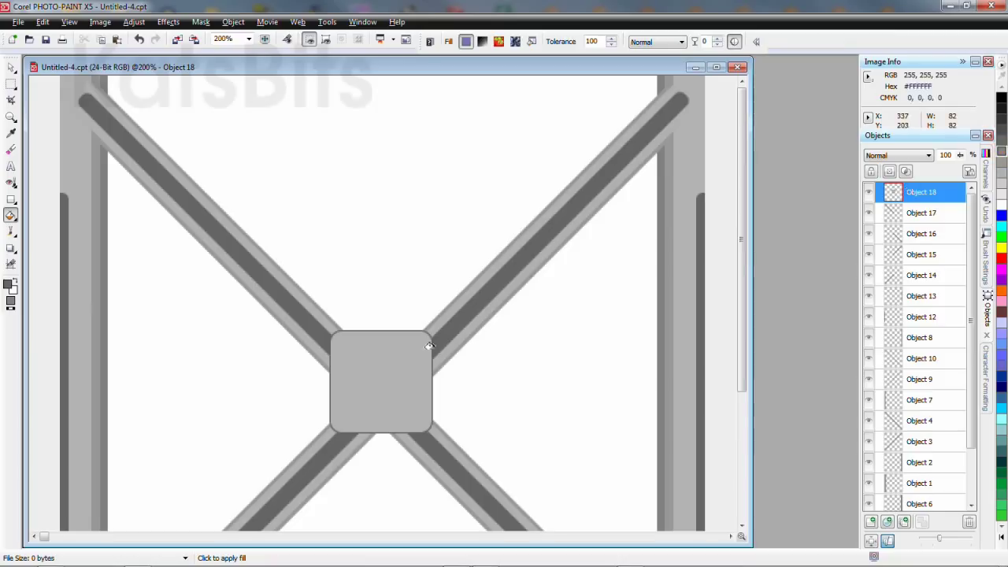
{"action": "left_click", "coordinate": [376, 371]}
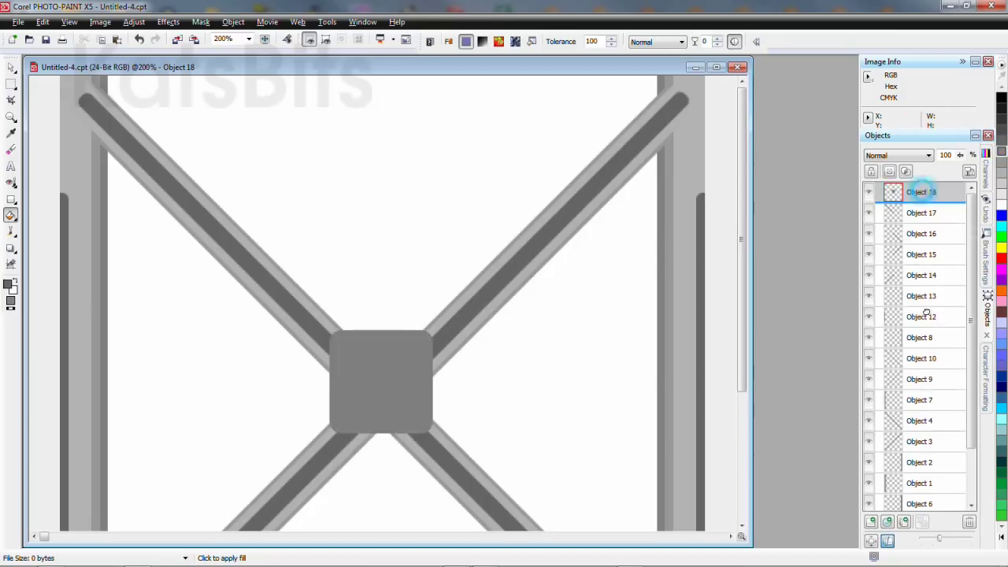
{"action": "left_click_drag", "start_coordinate": [916, 204], "coordinate": [926, 473]}
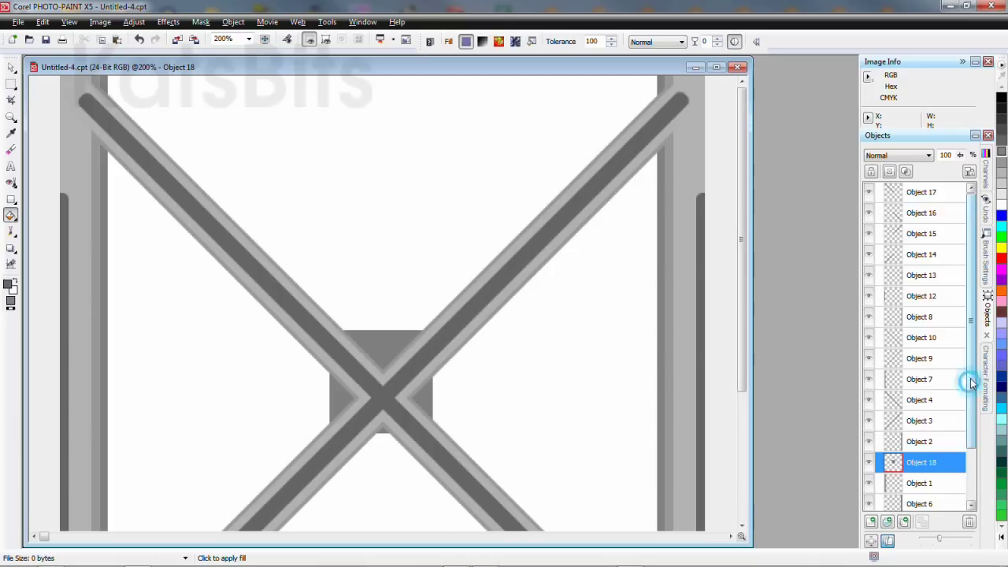
{"action": "scroll", "coordinate": [968, 378], "scroll_direction": "down", "scroll_amount": 2}
{"action": "mouse_move", "coordinate": [920, 400]}
{"action": "left_mouse_down"}
{"action": "mouse_move", "coordinate": [912, 357]}
{"action": "mouse_move", "coordinate": [923, 337]}
{"action": "left_mouse_up"}
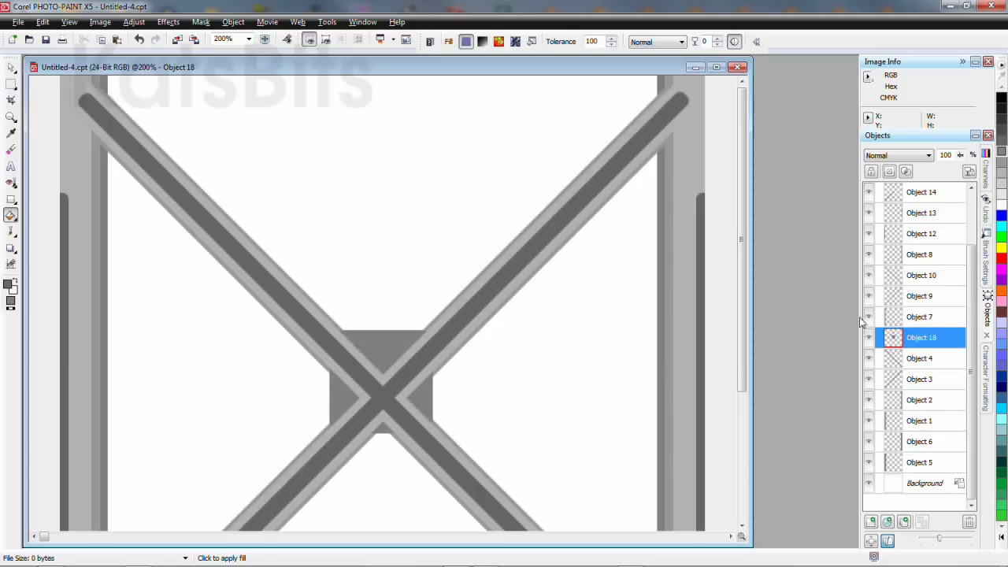
Step: Move the 82 × 82 px plate, Object 18, down to centre it on the X
{"action": "left_click", "coordinate": [11, 68]}
{"action": "left_click_drag", "start_coordinate": [386, 337], "coordinate": [384, 350]}
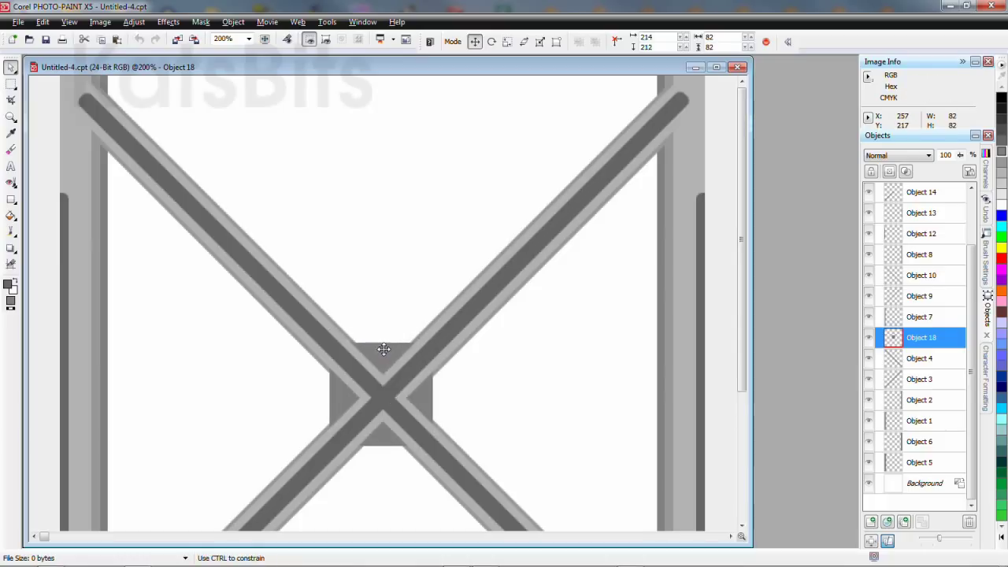
{"action": "left_click_drag", "start_coordinate": [384, 349], "coordinate": [386, 356]}
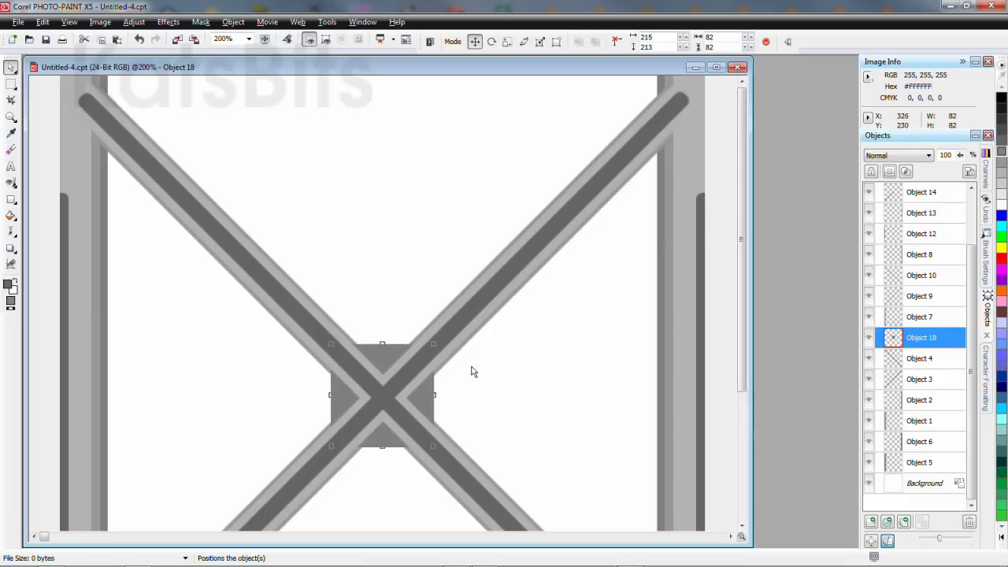
{"action": "left_click", "coordinate": [11, 200]}
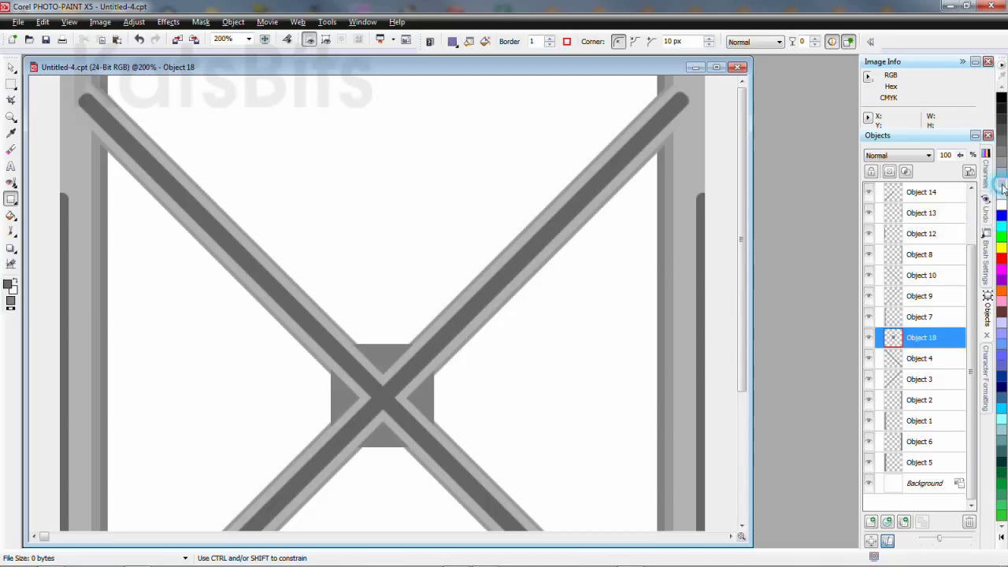
Step: Draw a 56 × 56 px lighter square, stack it above Object 7, and nudge it centred on the plate
{"action": "left_click_drag", "start_coordinate": [350, 355], "coordinate": [419, 424]}
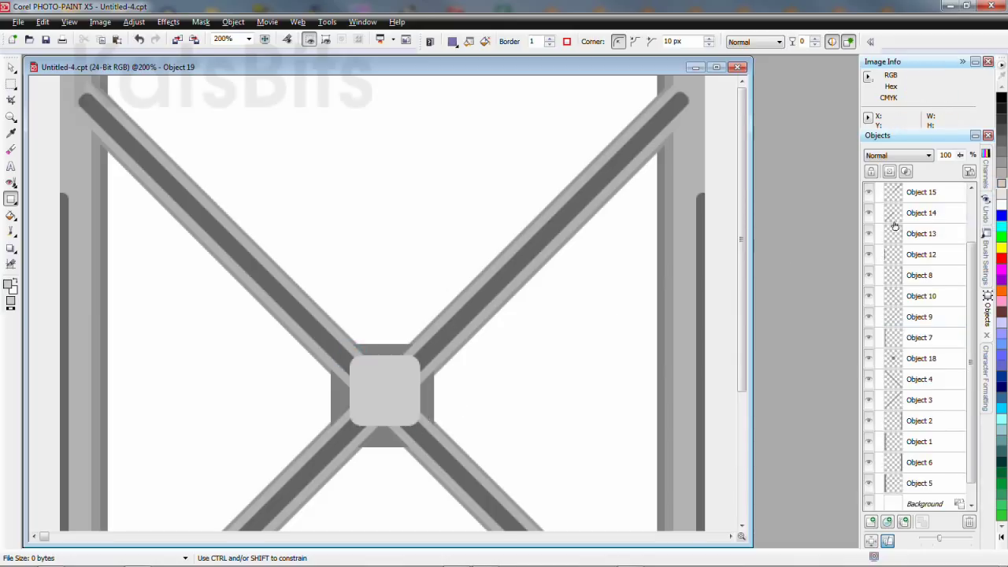
{"action": "left_click_drag", "start_coordinate": [937, 198], "coordinate": [923, 408]}
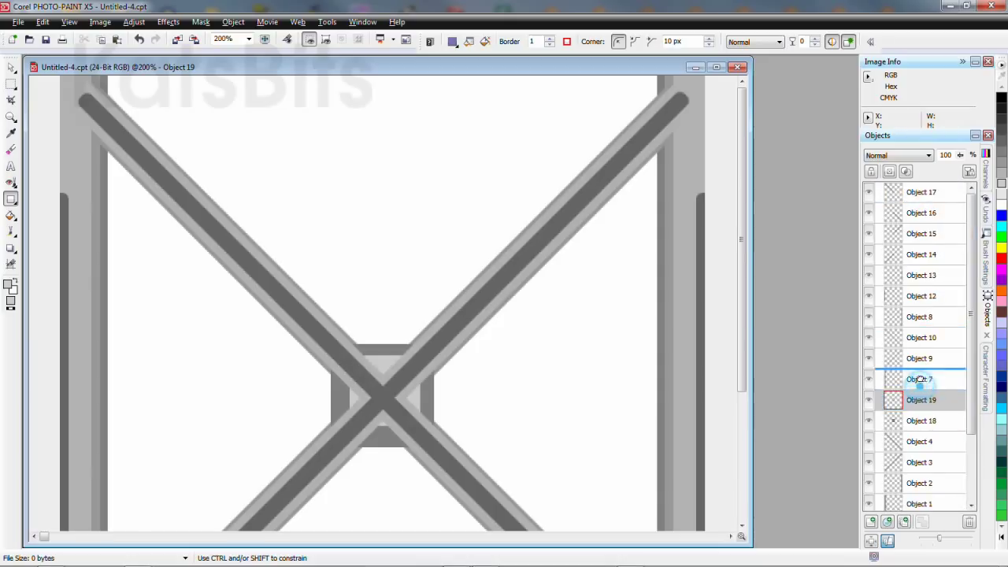
{"action": "left_click_drag", "start_coordinate": [921, 403], "coordinate": [922, 381]}
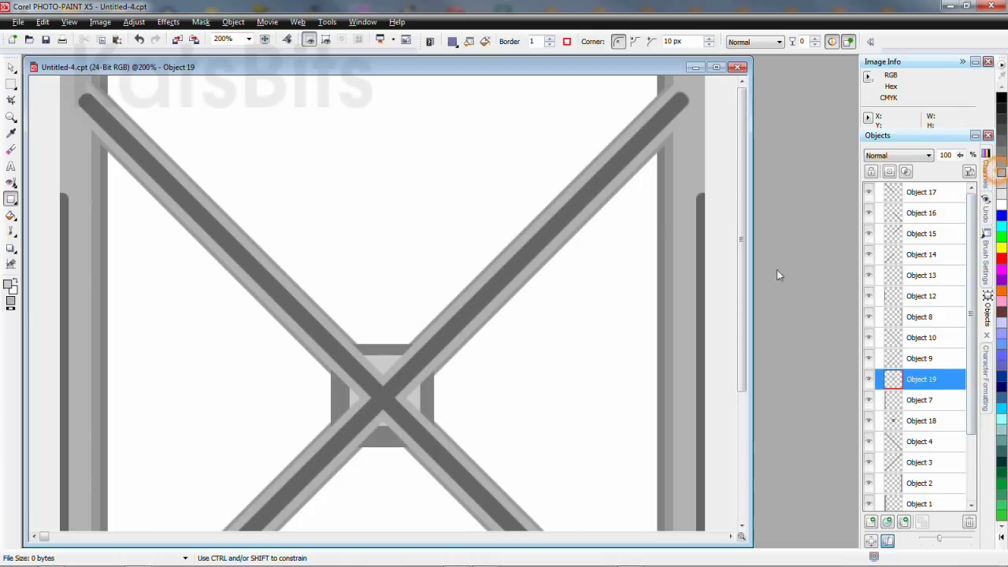
{"action": "left_click", "coordinate": [11, 215]}
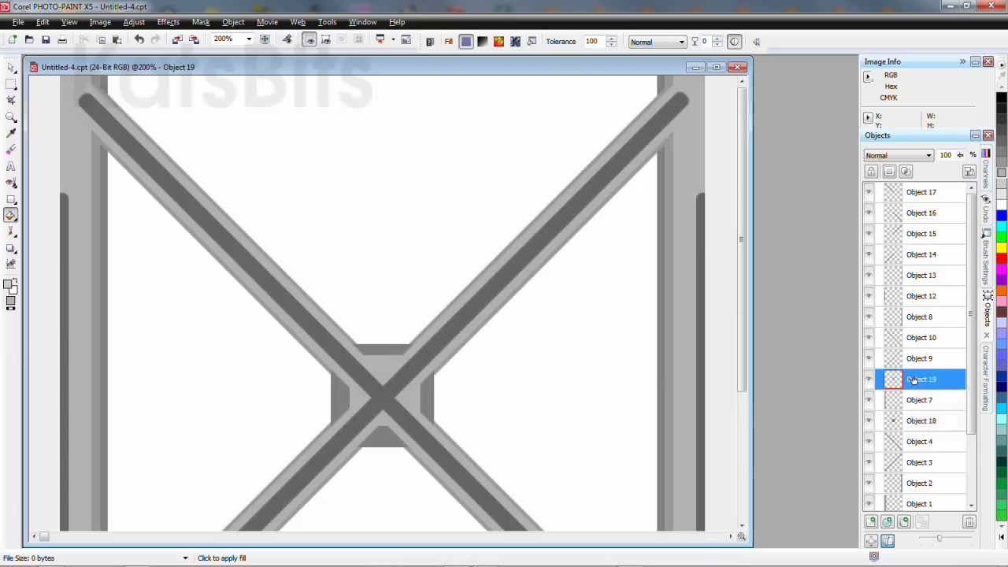
{"action": "left_click", "coordinate": [11, 68]}
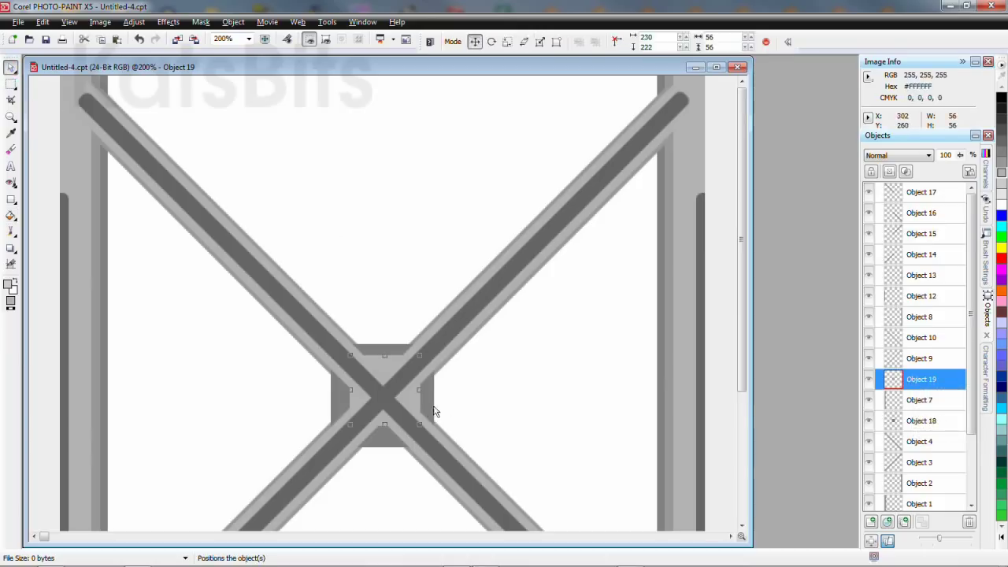
{"action": "key", "text": "Down"}
{"action": "key", "text": "Down"}
{"action": "key", "text": "Down"}
{"action": "key", "text": "Down"}
{"action": "key", "text": "Down"}
{"action": "key", "text": "Down"}
{"action": "key", "text": "Left"}
{"action": "key", "text": "Up"}
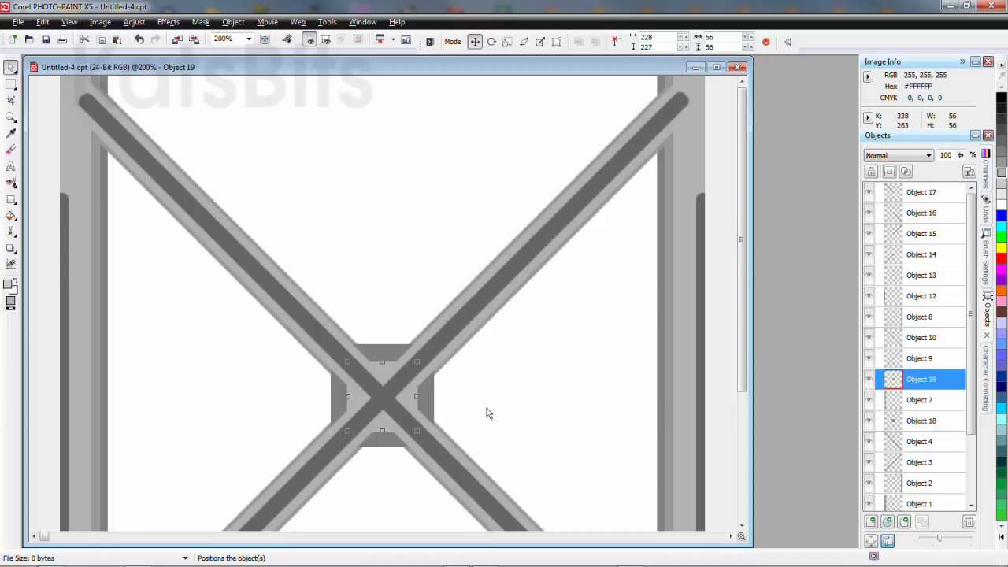
{"action": "left_click", "coordinate": [715, 344]}
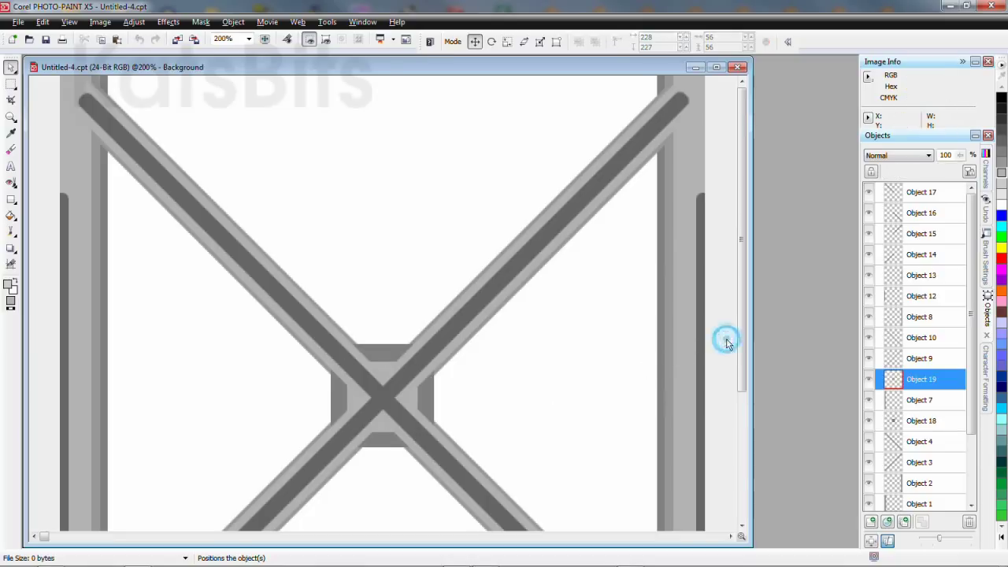
{"action": "key", "text": "ctrl+1"}
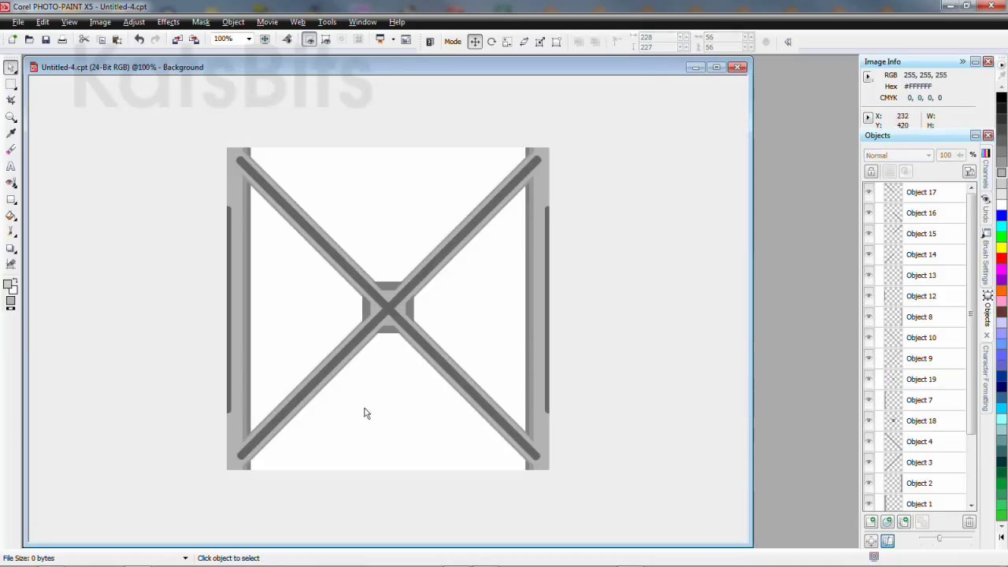
Step: Inspect the stepped centre plate up close, then deselect it and get the Rectangle tool ready
{"action": "scroll", "coordinate": [306, 345], "scroll_direction": "up", "scroll_amount": 1}
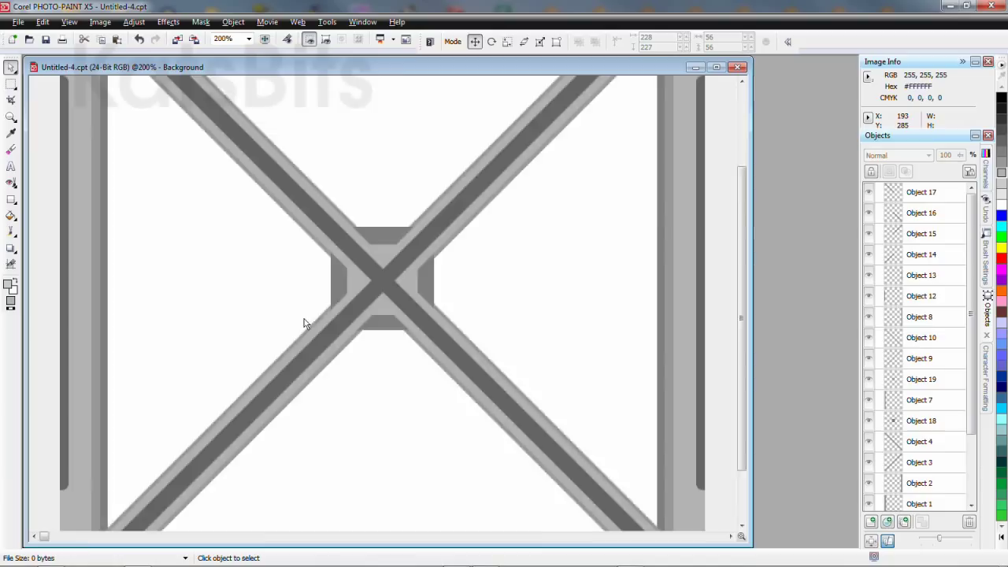
{"action": "scroll", "coordinate": [306, 323], "scroll_direction": "up", "scroll_amount": 1}
{"action": "left_click", "coordinate": [516, 175]}
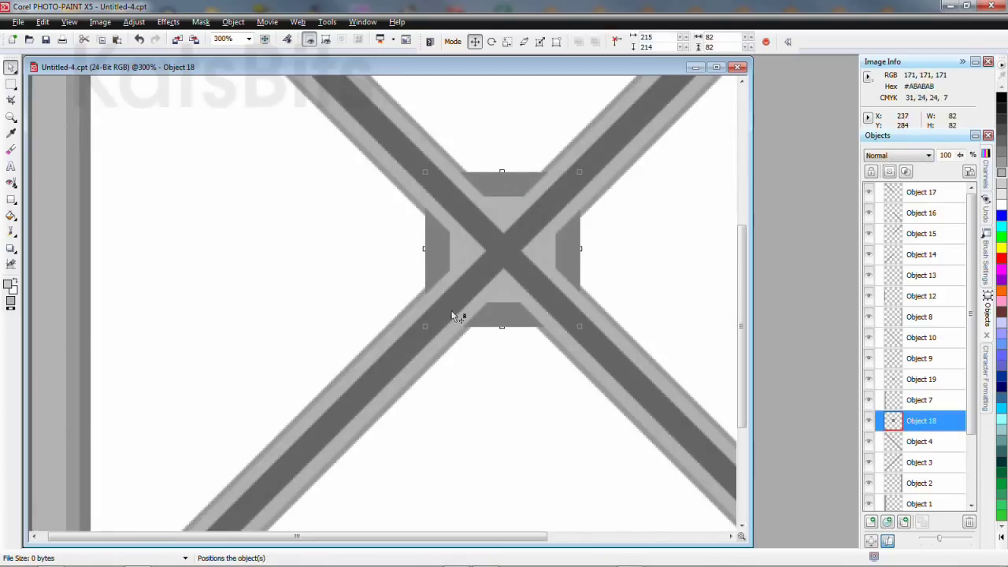
{"action": "scroll", "coordinate": [278, 303], "scroll_direction": "down", "scroll_amount": 1}
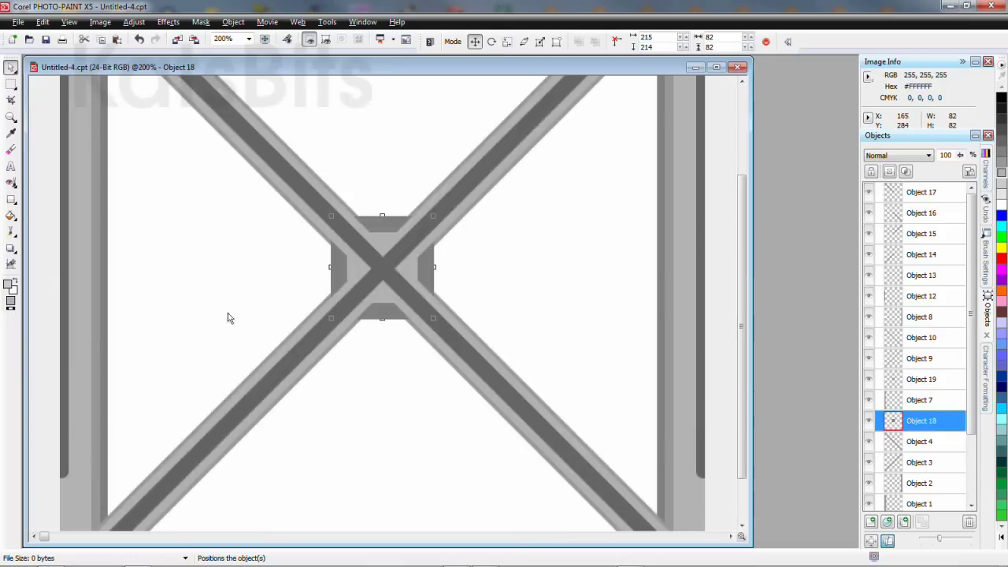
{"action": "left_click", "coordinate": [35, 352]}
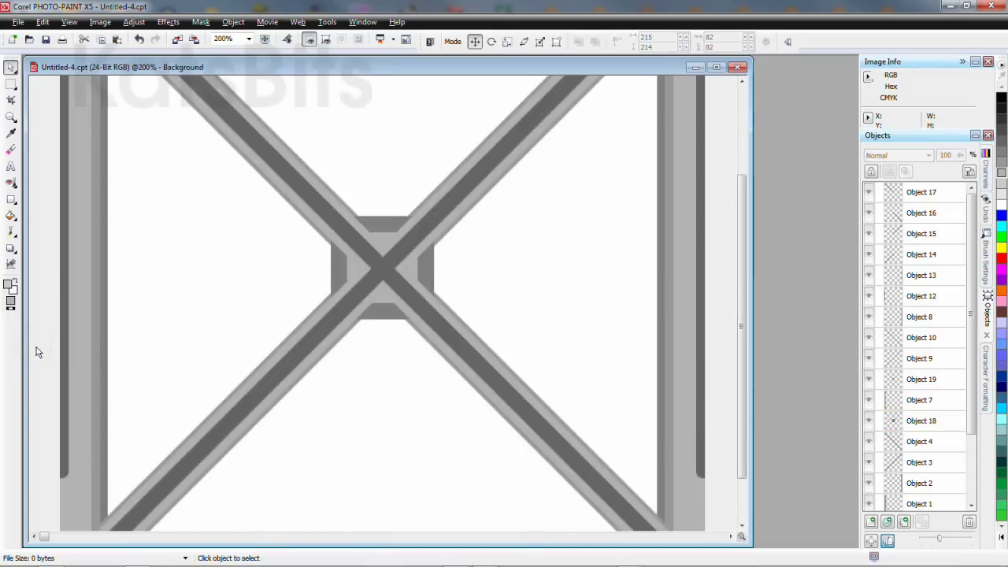
{"action": "scroll", "coordinate": [36, 352], "scroll_direction": "down", "scroll_amount": 1}
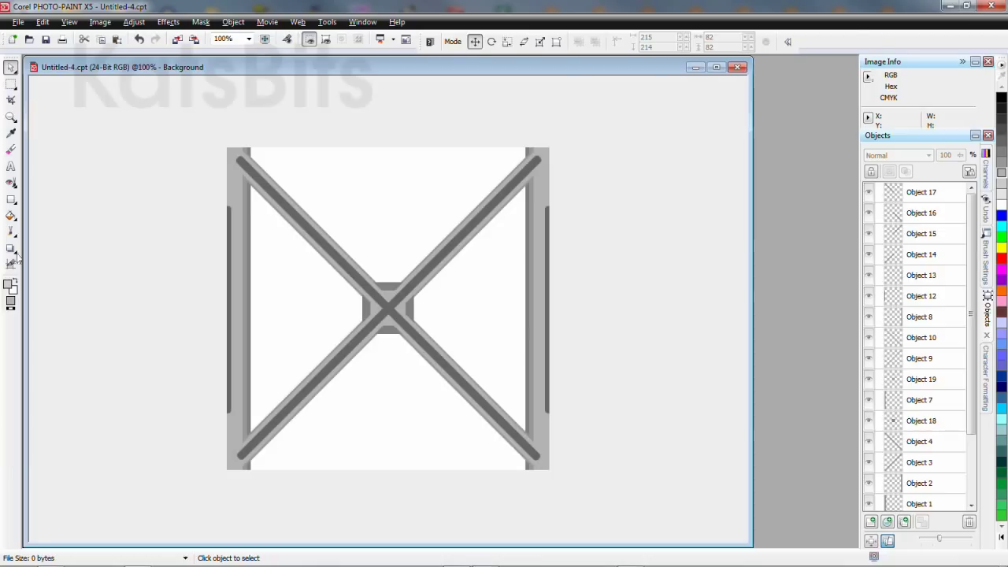
{"action": "left_click", "coordinate": [11, 200]}
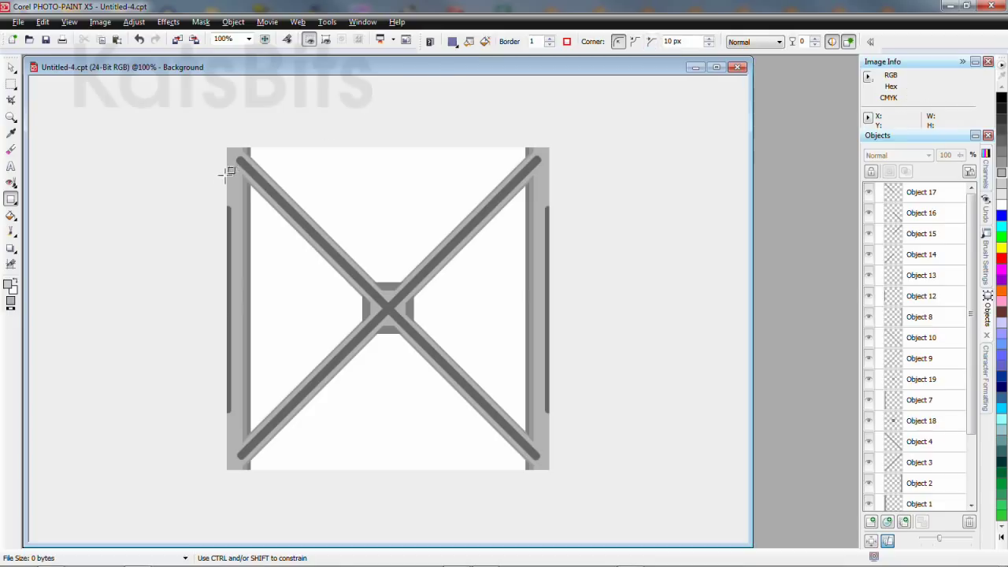
Step: Draw a tall 23 × 431 px strip down the girder's left edge and fill it lighter grey
{"action": "left_click_drag", "start_coordinate": [224, 177], "coordinate": [240, 443]}
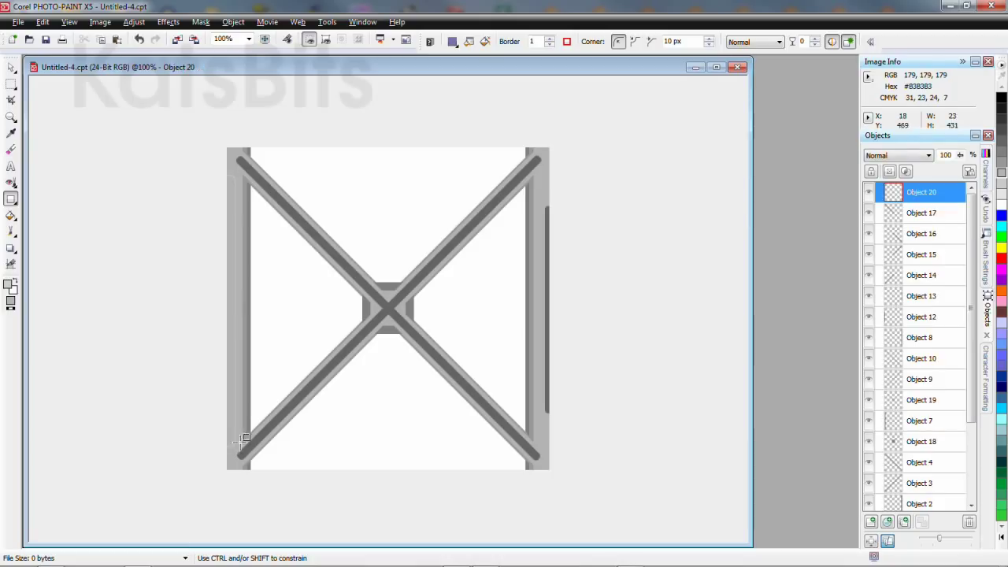
{"action": "left_click", "coordinate": [11, 215]}
{"action": "left_click", "coordinate": [226, 263]}
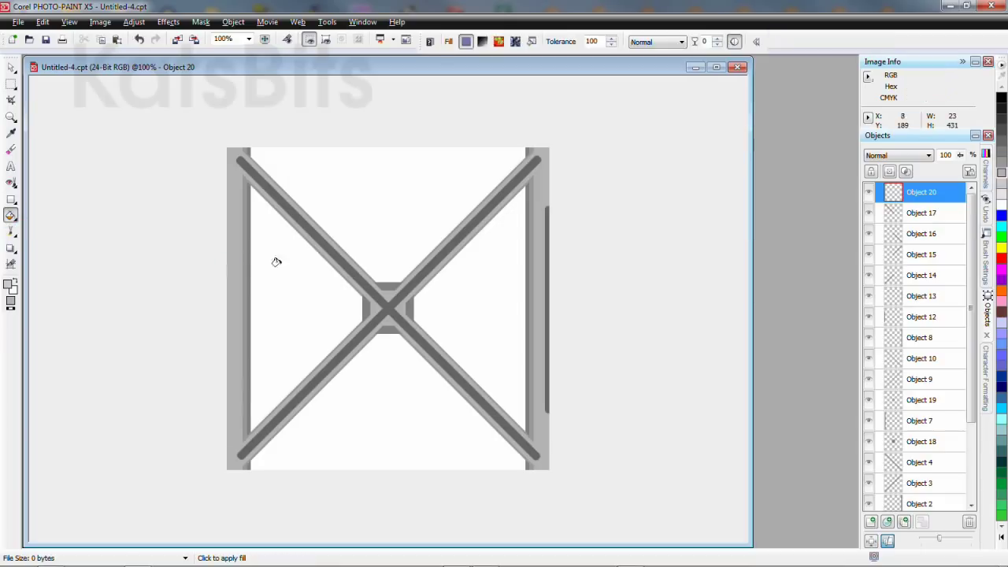
{"action": "left_click", "coordinate": [1002, 189]}
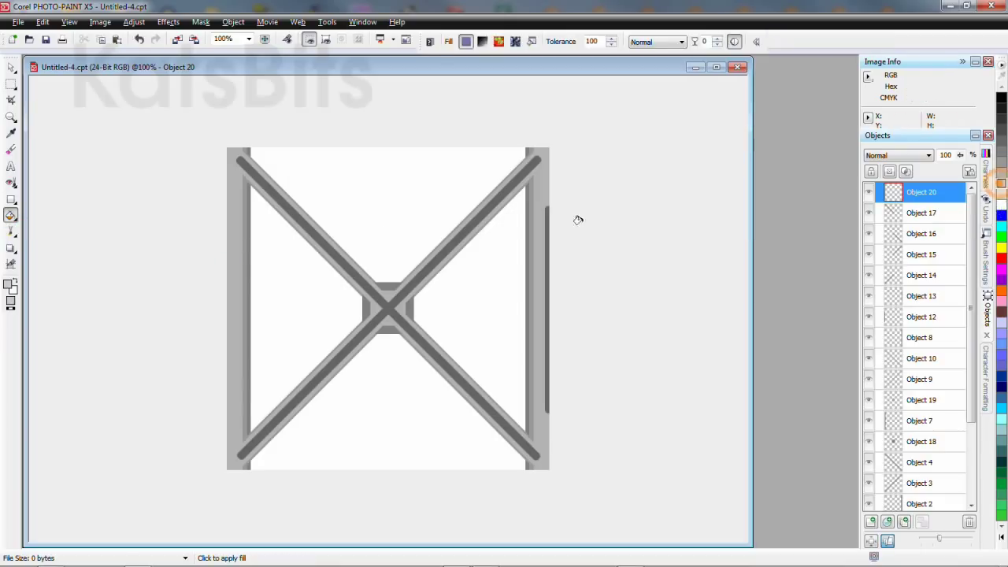
{"action": "left_click", "coordinate": [226, 236]}
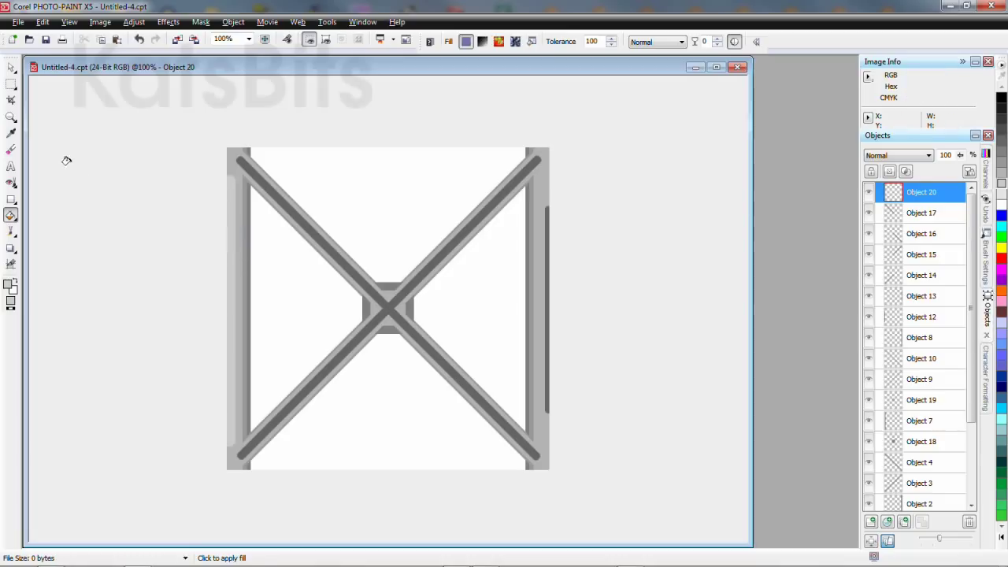
Step: Move Object 20 down the stack between Objects 8 and 10, and nudge it slightly left
{"action": "left_click", "coordinate": [12, 68]}
{"action": "left_click_drag", "start_coordinate": [921, 192], "coordinate": [923, 342]}
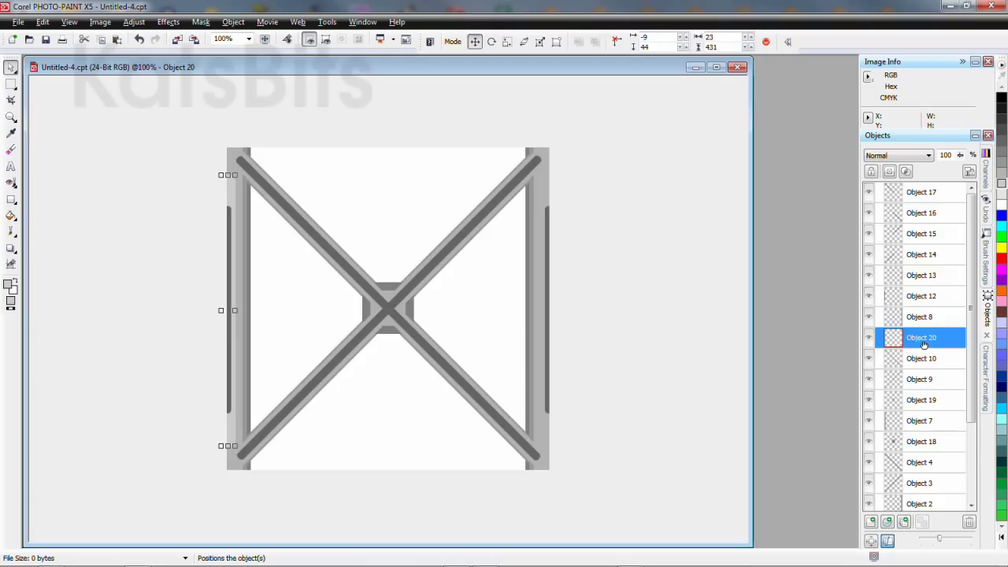
{"action": "left_click", "coordinate": [182, 299]}
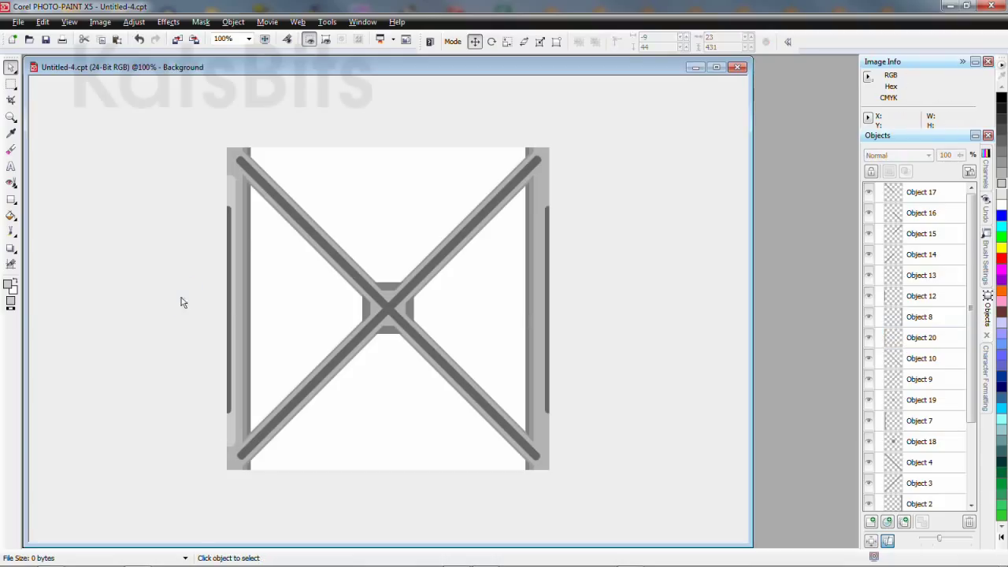
{"action": "left_click", "coordinate": [232, 186]}
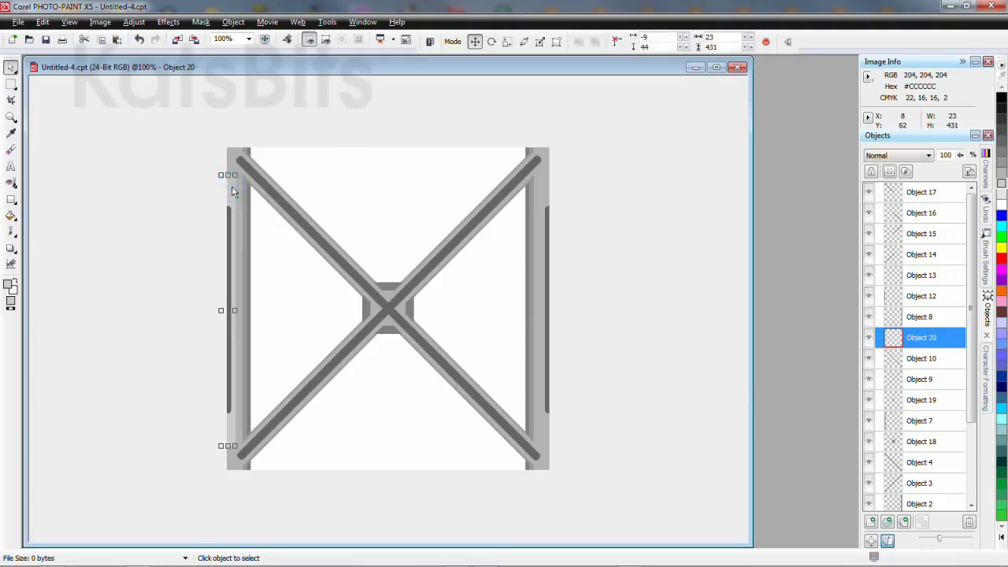
{"action": "scroll", "coordinate": [232, 186], "scroll_direction": "up", "scroll_amount": 1}
{"action": "scroll", "coordinate": [146, 206], "scroll_direction": "up", "scroll_amount": 1}
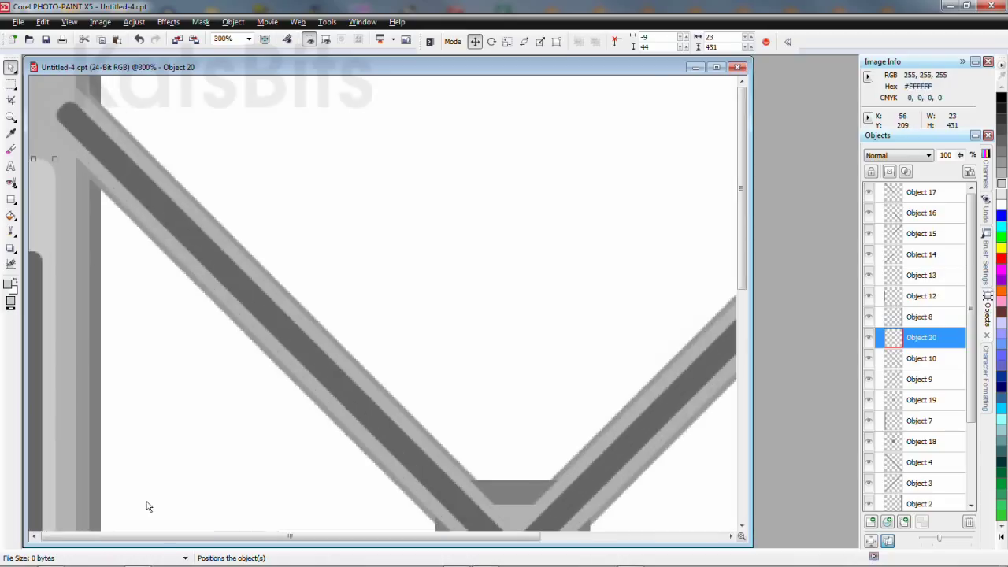
{"action": "key", "text": "Left"}
{"action": "key", "text": "Left"}
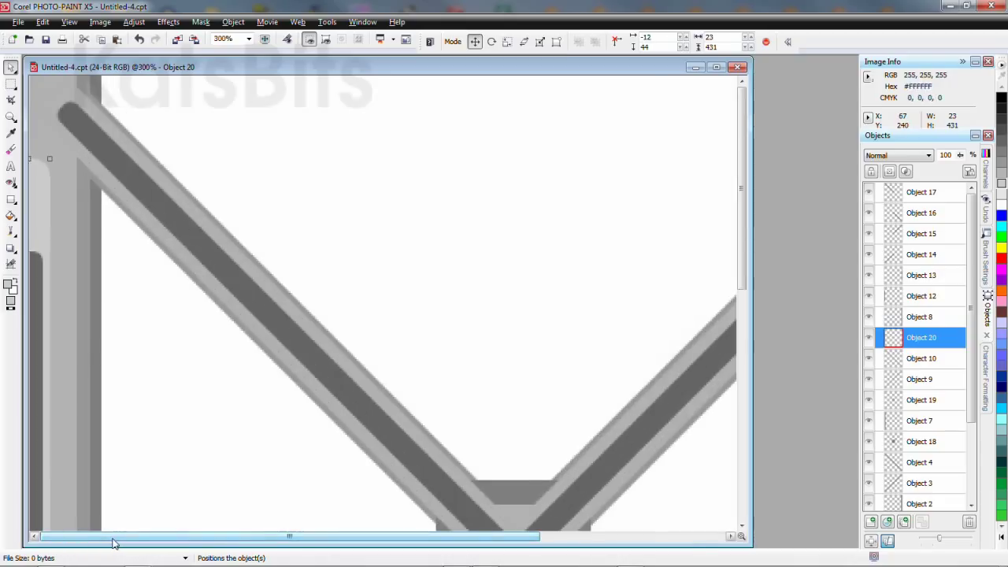
{"action": "scroll", "coordinate": [128, 343], "scroll_direction": "down", "scroll_amount": 1}
{"action": "scroll", "coordinate": [200, 334], "scroll_direction": "down", "scroll_amount": 1}
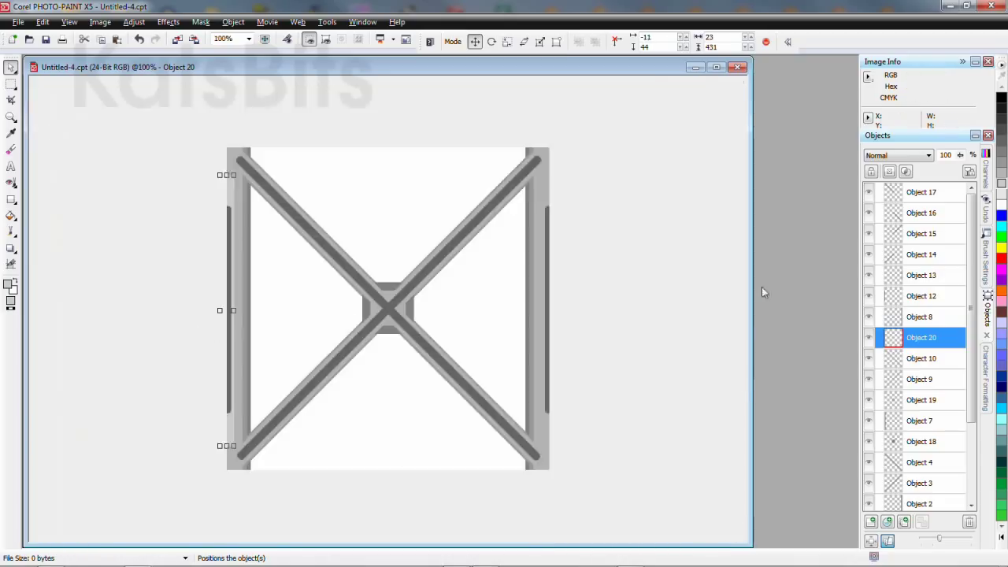
Step: Duplicate the left strip as Object 21 and move it to the girder's right edge
{"action": "right_click", "coordinate": [896, 340]}
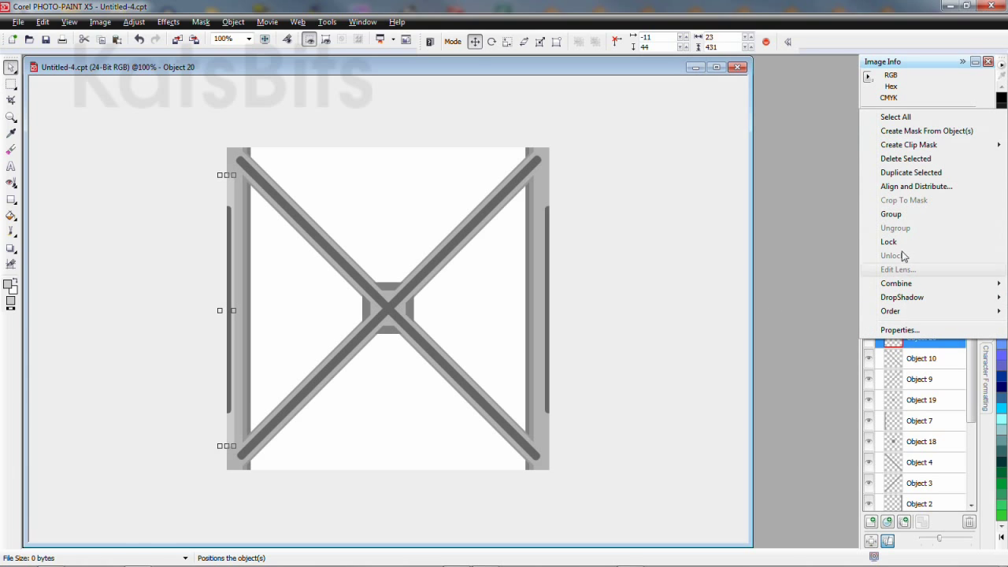
{"action": "left_click", "coordinate": [900, 173]}
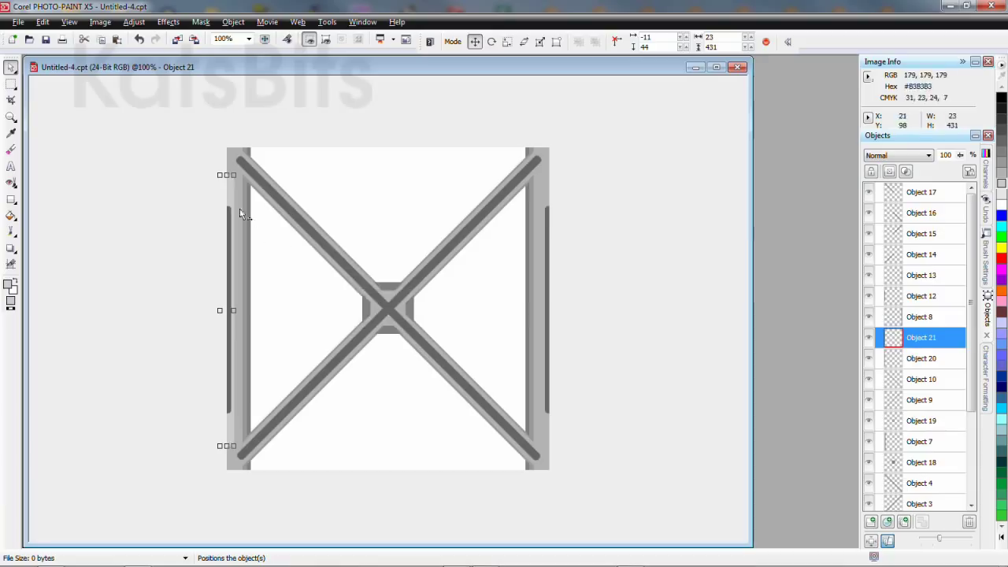
{"action": "left_click_drag", "start_coordinate": [228, 189], "coordinate": [554, 197]}
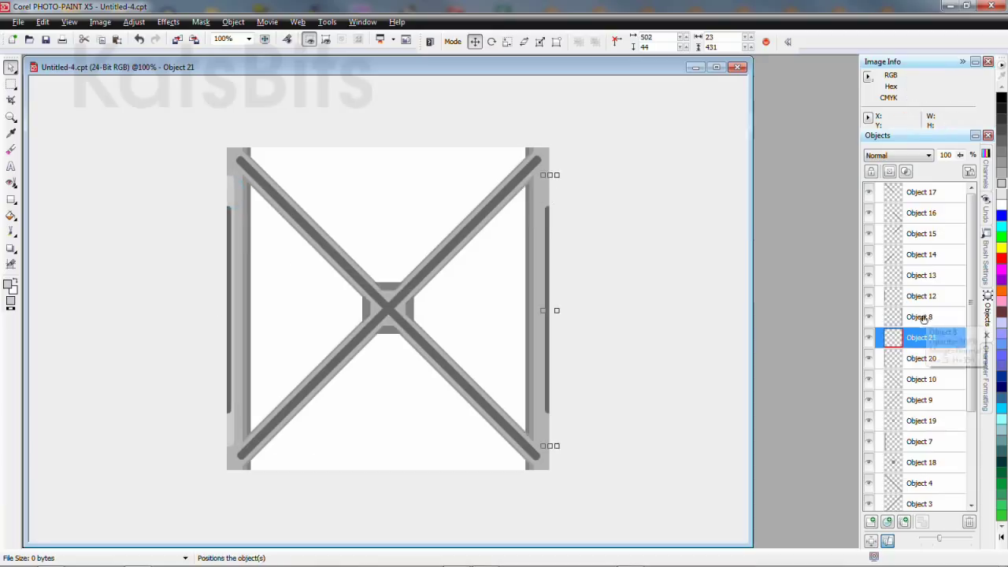
Step: Restack Object 8 below Object 21, then nudge the right strip slightly left
{"action": "left_click", "coordinate": [868, 275]}
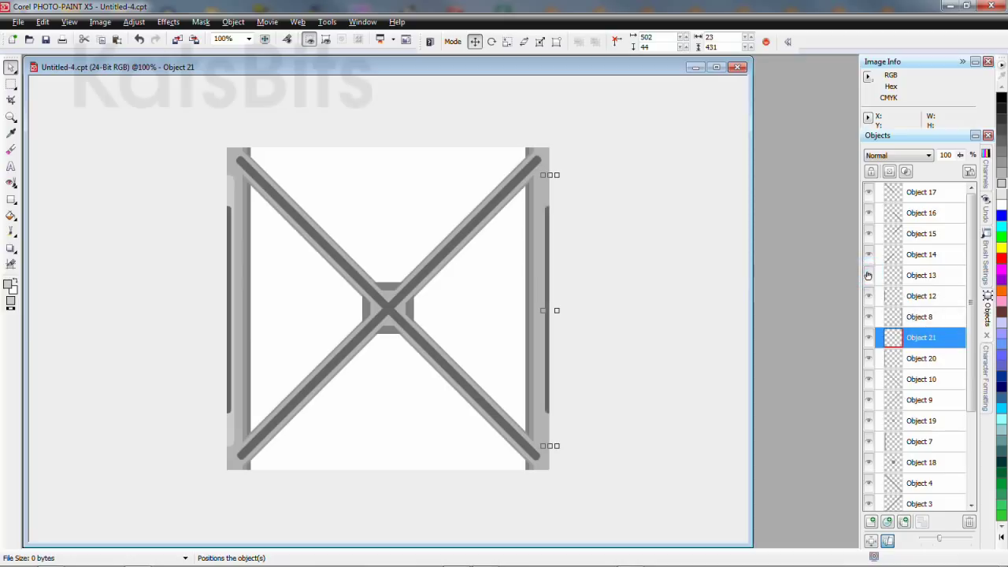
{"action": "left_click", "coordinate": [869, 317]}
{"action": "left_click_drag", "start_coordinate": [916, 317], "coordinate": [918, 350]}
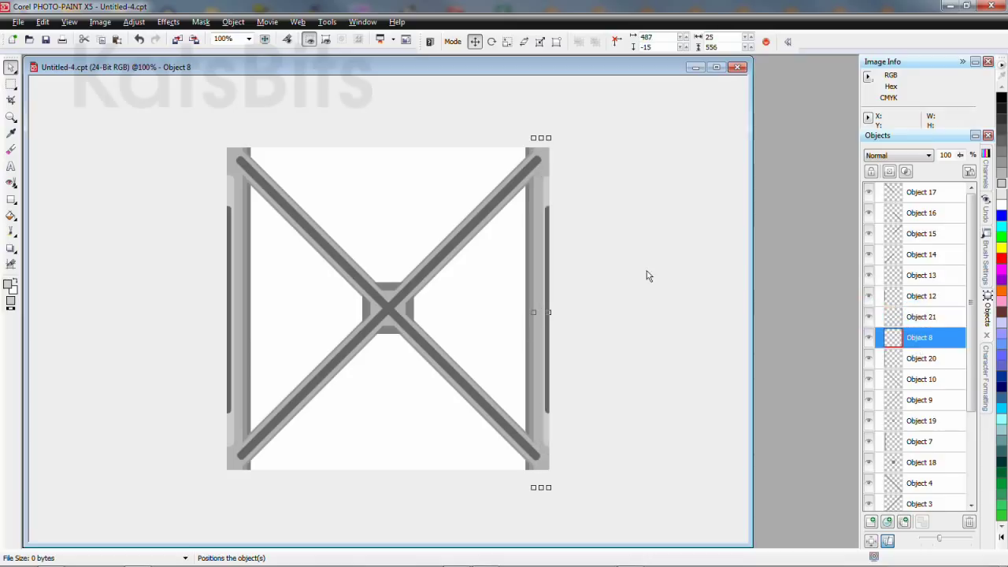
{"action": "left_click", "coordinate": [922, 317]}
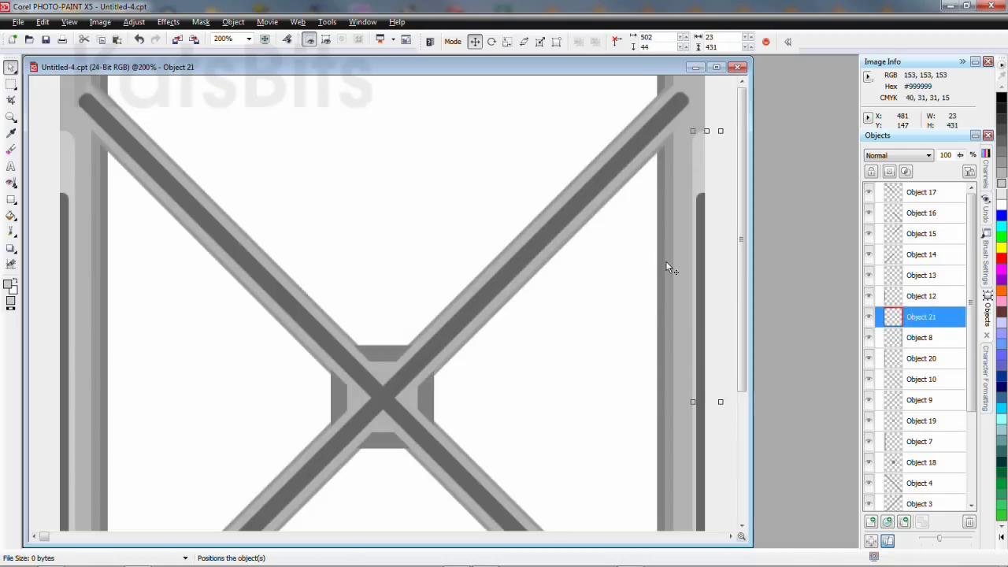
{"action": "key", "text": "Left"}
{"action": "key", "text": "Left"}
{"action": "scroll", "coordinate": [654, 323], "scroll_direction": "down", "scroll_amount": 1}
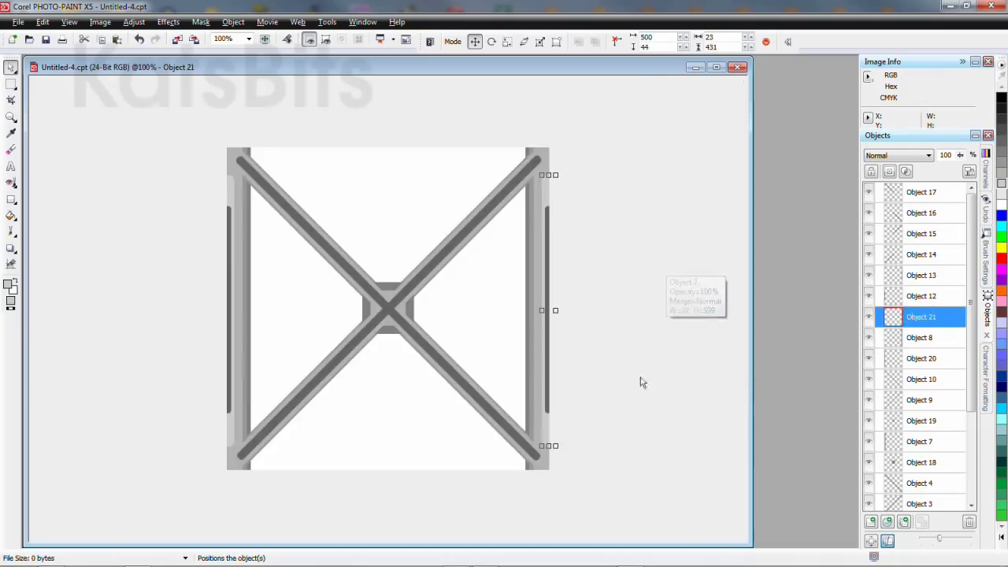
{"action": "left_click", "coordinate": [174, 386]}
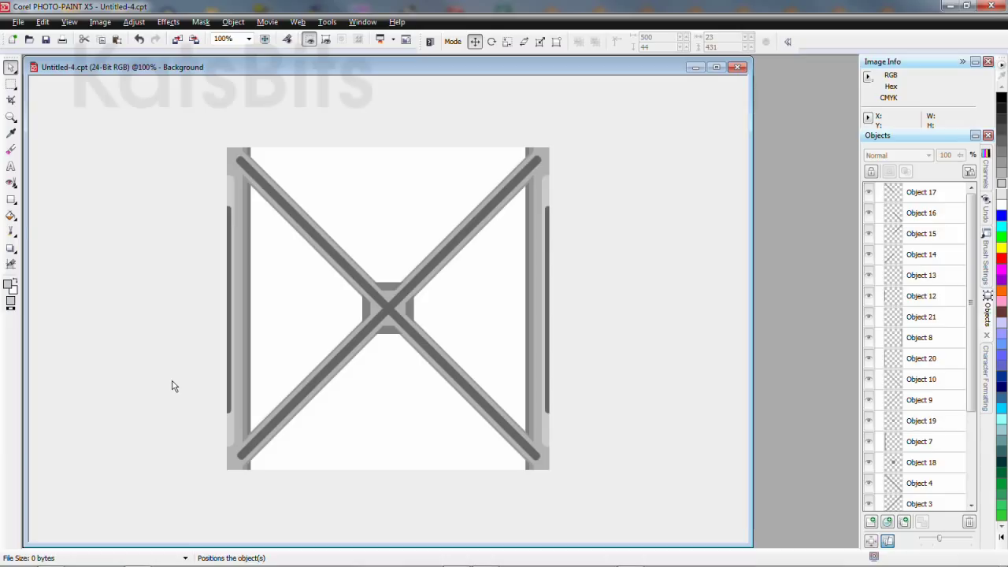
Step: Draw a rounded square over the X's crossing and fill it grey
{"action": "left_click", "coordinate": [11, 199]}
{"action": "scroll", "coordinate": [426, 344], "scroll_direction": "up", "scroll_amount": 1}
{"action": "left_click_drag", "start_coordinate": [361, 197], "coordinate": [406, 240]}
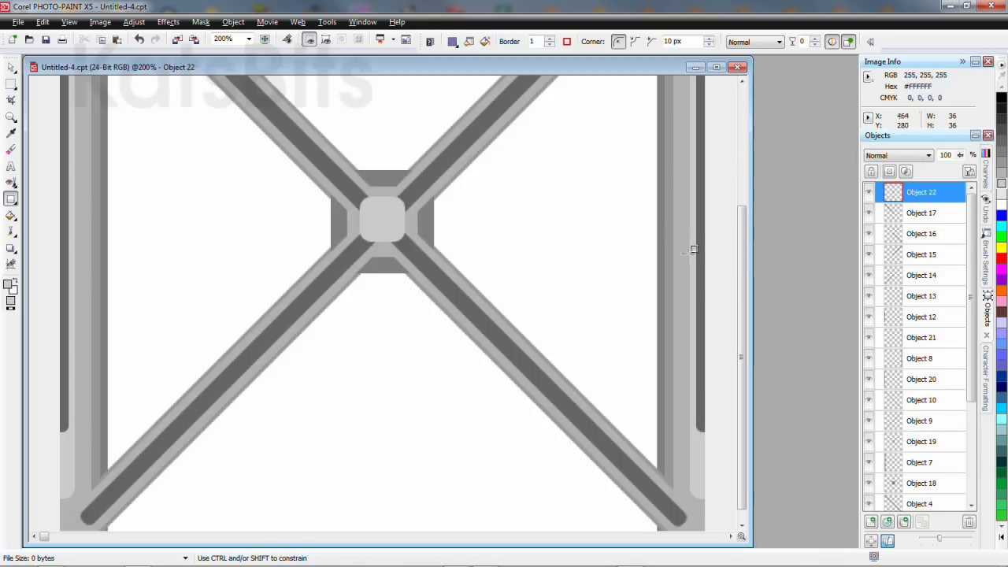
{"action": "left_click", "coordinate": [11, 67]}
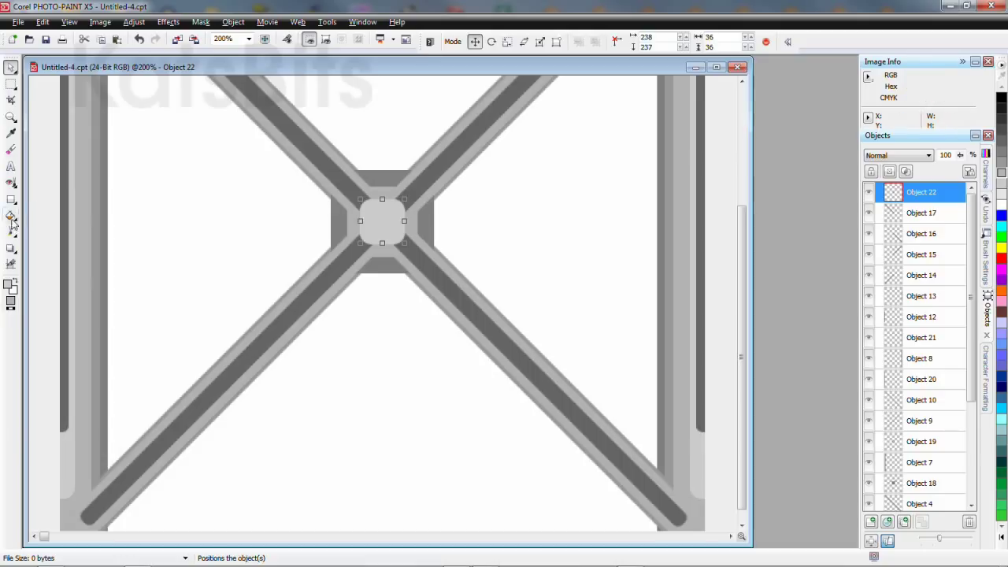
{"action": "left_click", "coordinate": [11, 215]}
{"action": "left_click", "coordinate": [378, 220]}
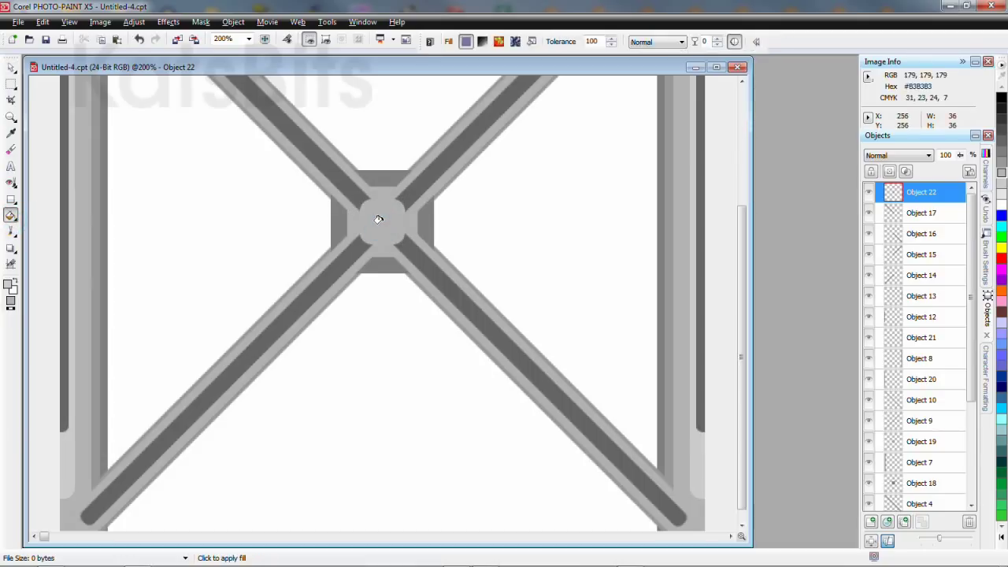
Step: Duplicate the square as Object 23, fill it lighter grey, and set it to 46% opacity
{"action": "right_click", "coordinate": [894, 194]}
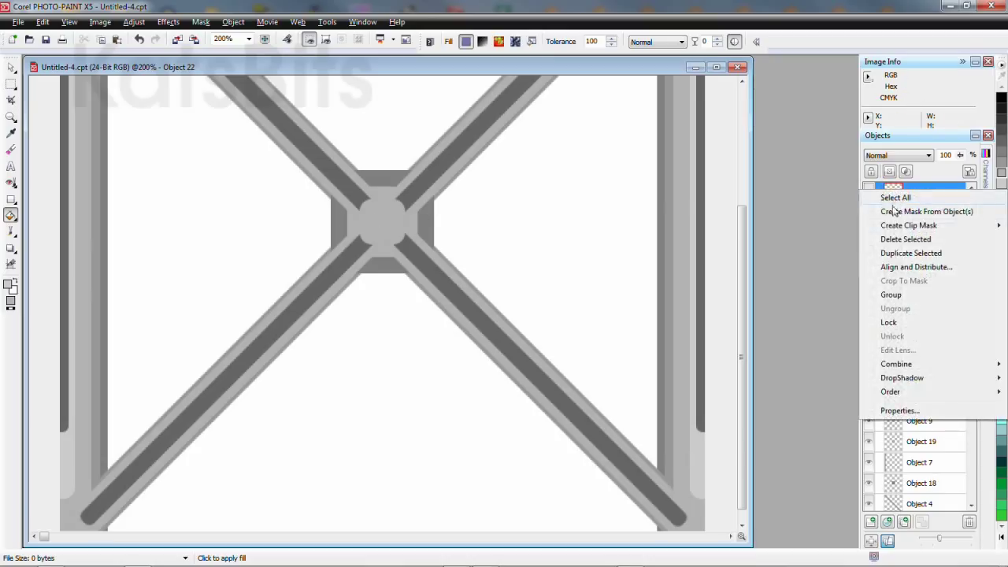
{"action": "left_click", "coordinate": [898, 252]}
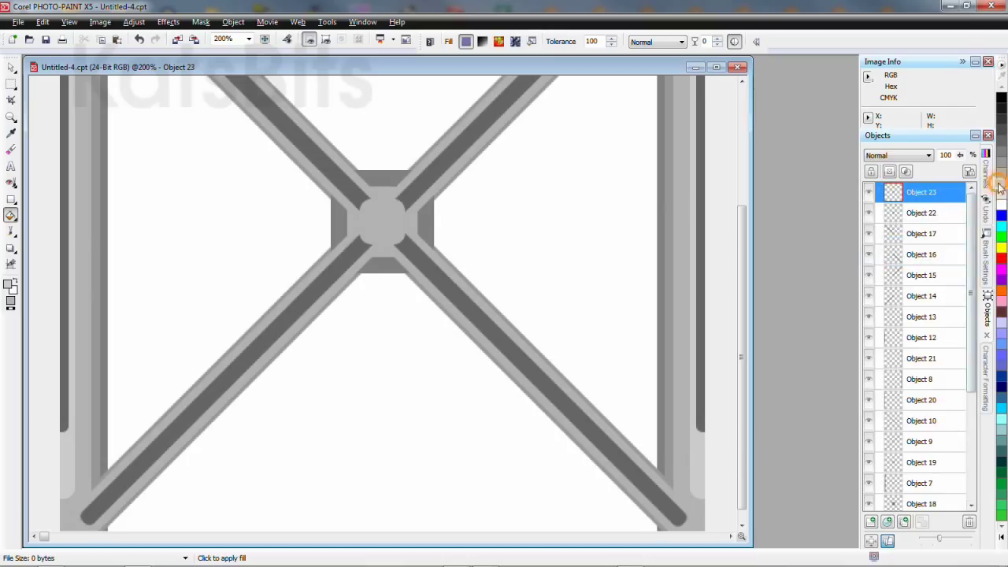
{"action": "left_click", "coordinate": [387, 218]}
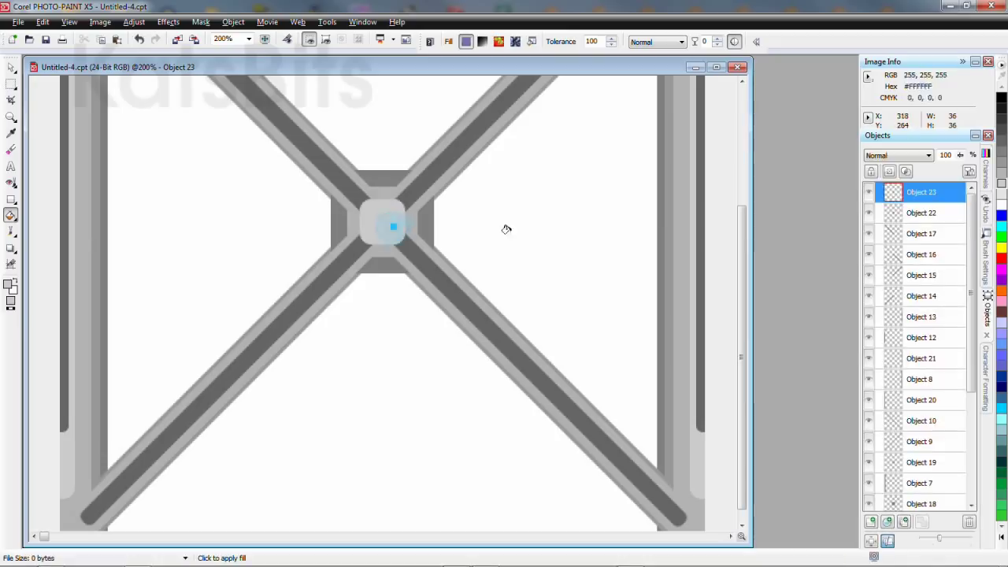
{"action": "left_click_drag", "start_coordinate": [961, 155], "coordinate": [930, 163]}
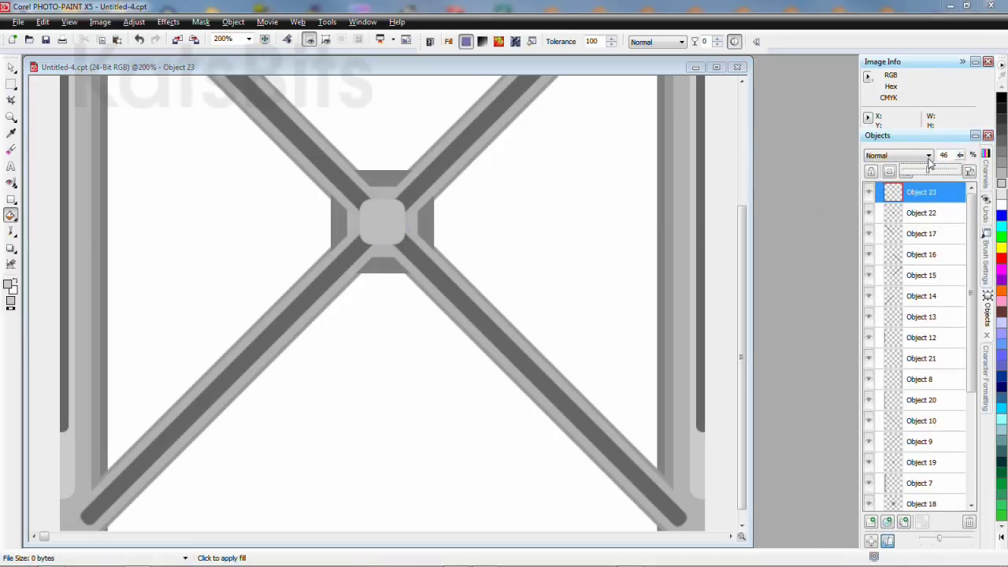
{"action": "scroll", "coordinate": [237, 281], "scroll_direction": "down", "scroll_amount": 1}
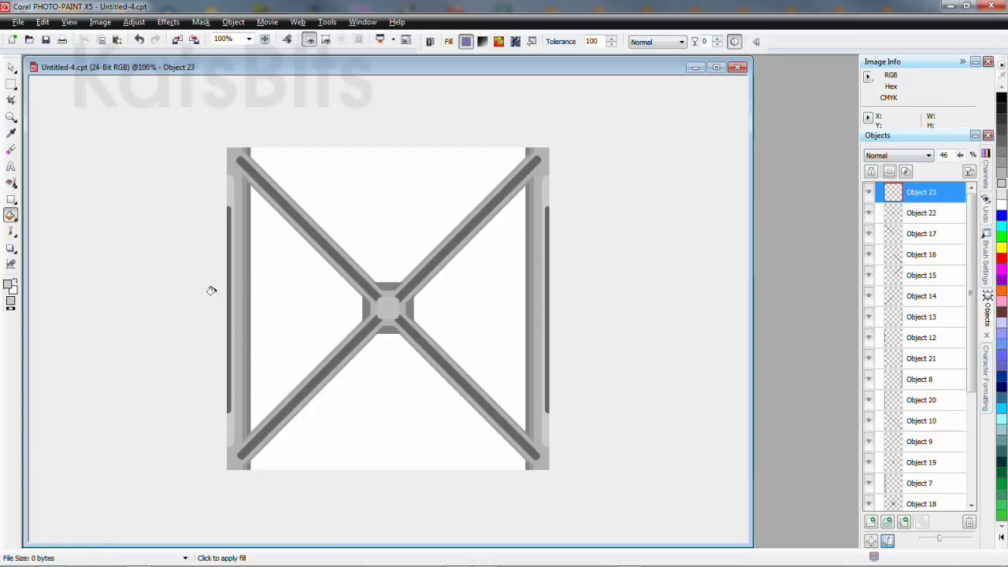
{"action": "left_click", "coordinate": [12, 68]}
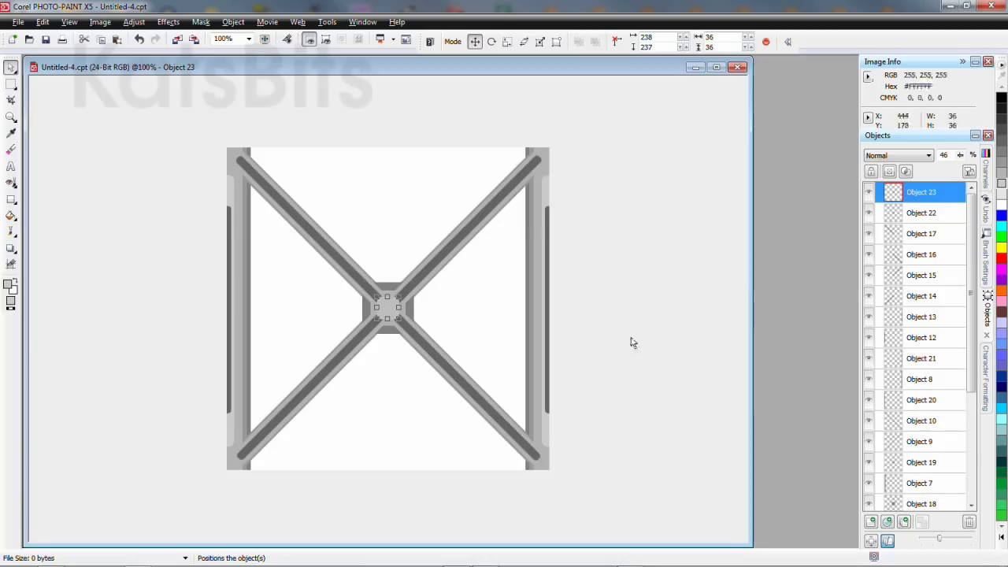
Step: Select the Background layer and fill the white background with black
{"action": "left_click_drag", "start_coordinate": [972, 293], "coordinate": [972, 402]}
{"action": "left_click", "coordinate": [896, 487]}
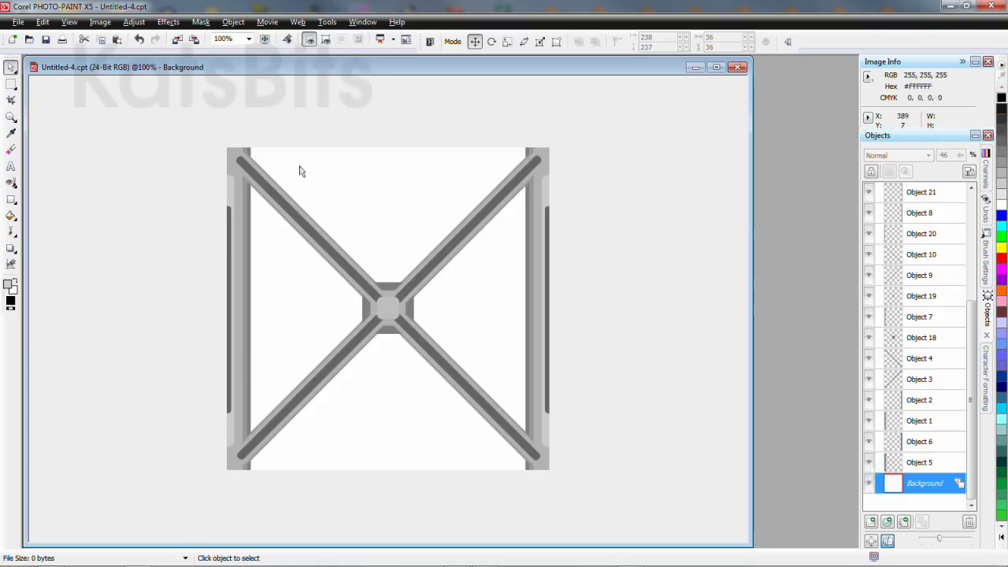
{"action": "left_click", "coordinate": [11, 217]}
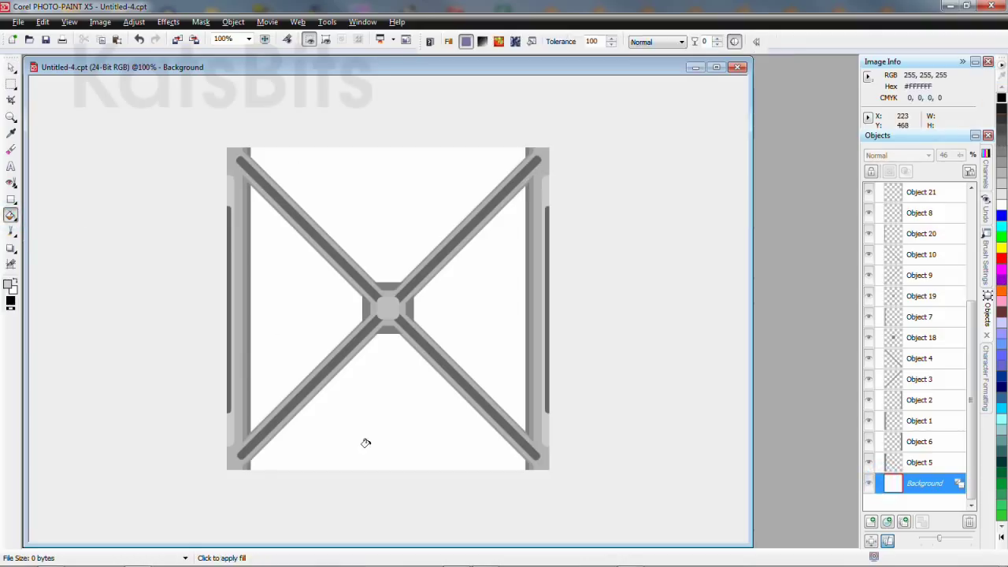
{"action": "left_click", "coordinate": [366, 442]}
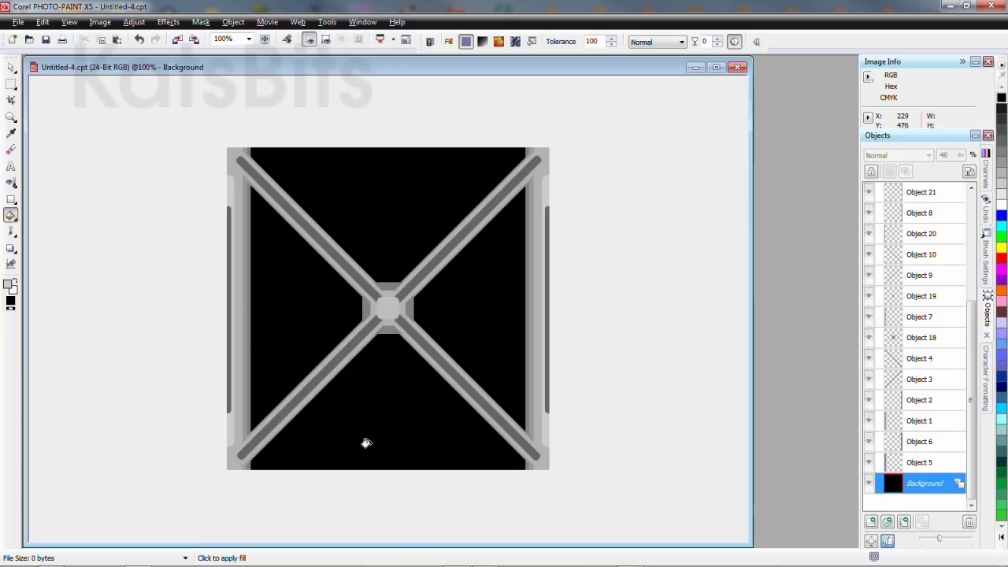
{"action": "key", "text": "o"}
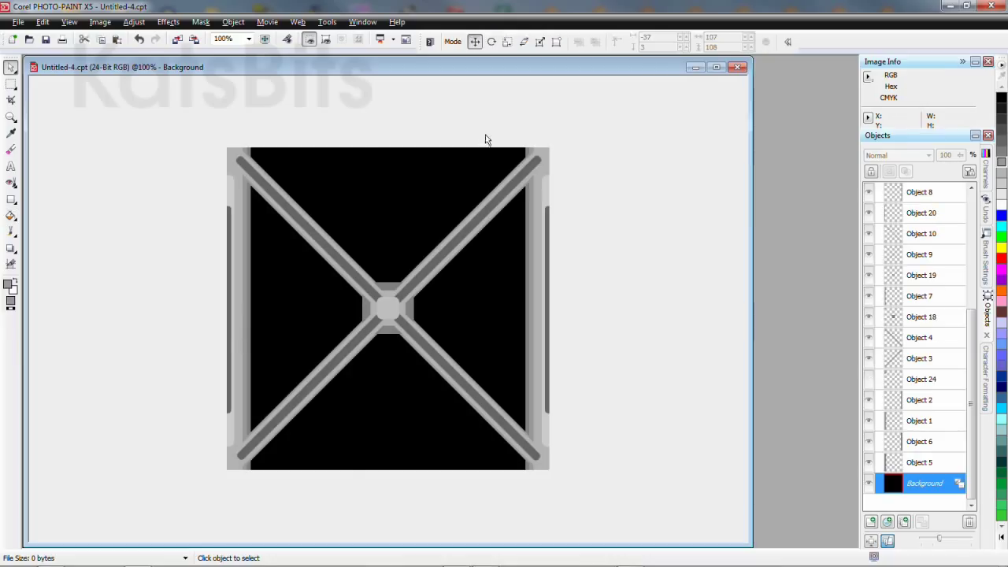
Step: Combine all objects with the background and copy the flattened girder image
{"action": "left_click", "coordinate": [201, 22]}
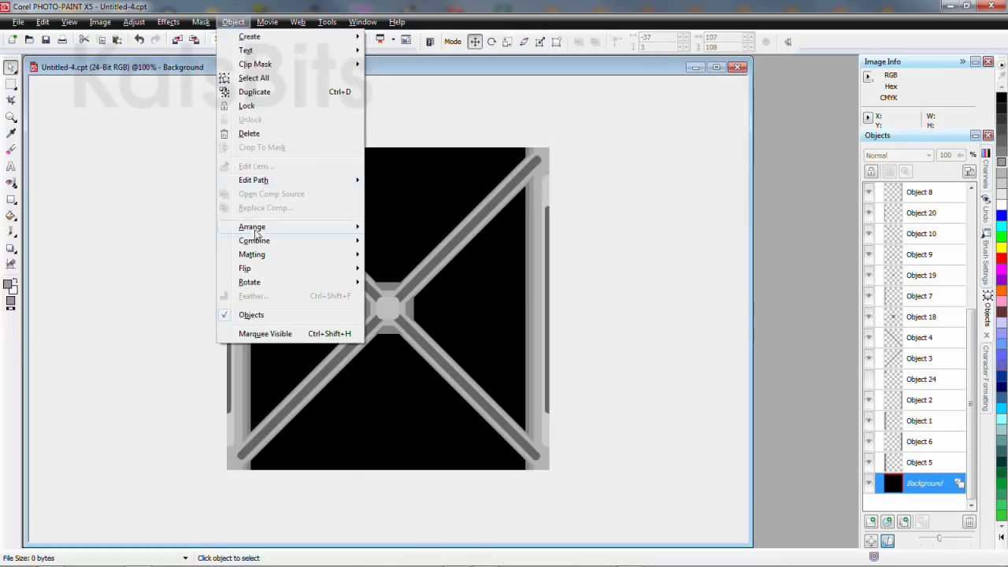
{"action": "mouse_move", "coordinate": [254, 241]}
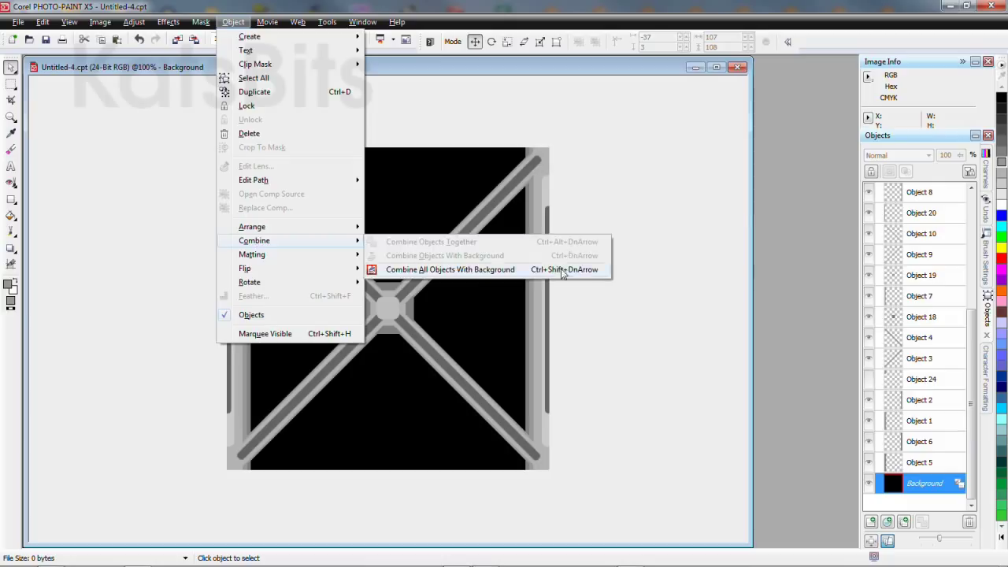
{"action": "left_click", "coordinate": [559, 270]}
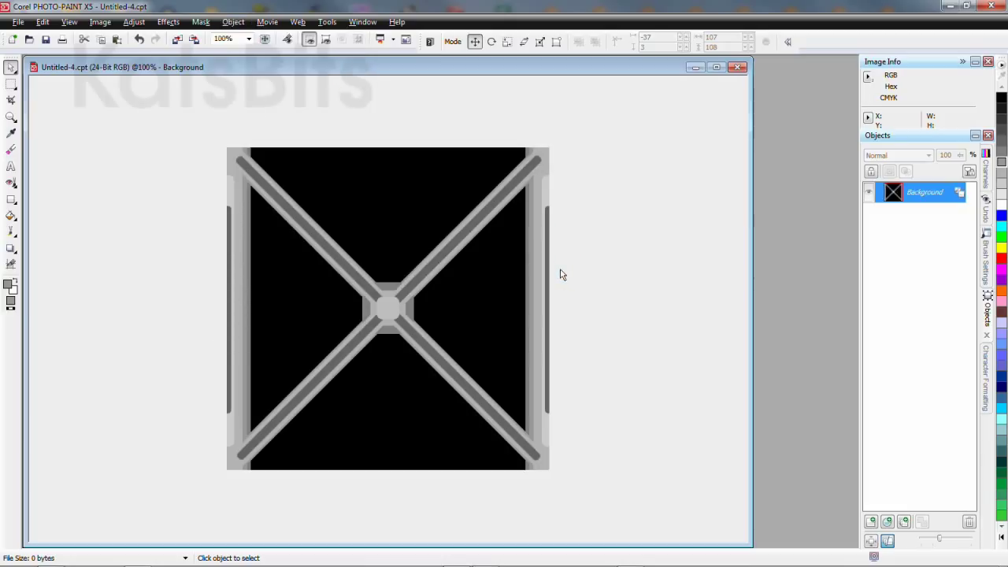
{"action": "left_click", "coordinate": [43, 22]}
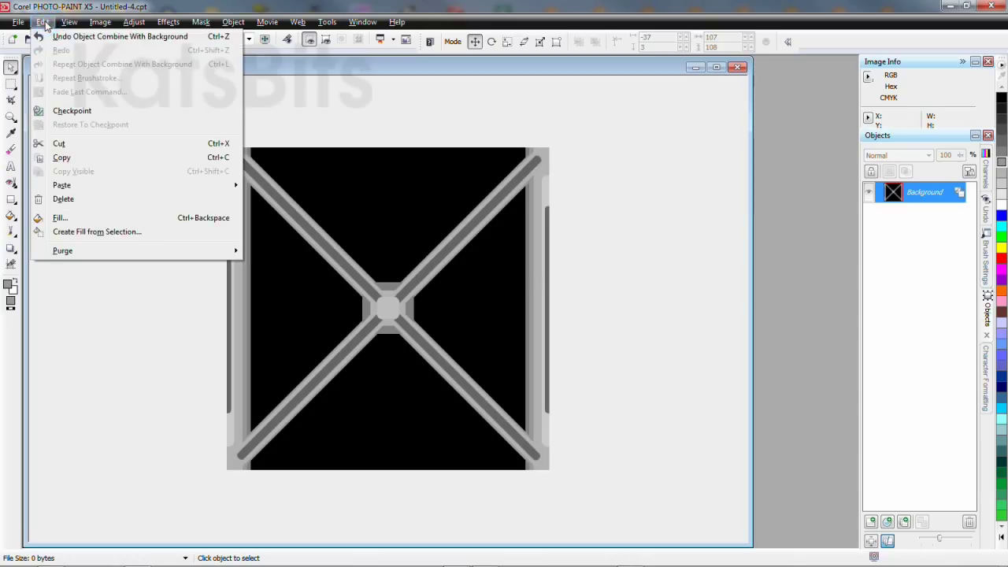
{"action": "left_click", "coordinate": [67, 163]}
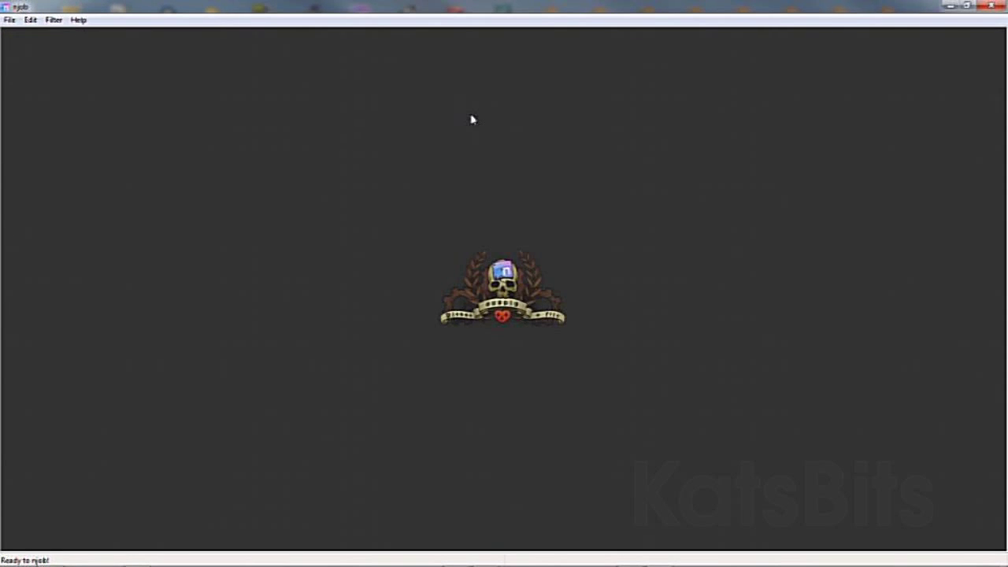
Step: Paste the girder heightmap into njob and apply the Heightmap > Normalmap filter
{"action": "left_click", "coordinate": [31, 20]}
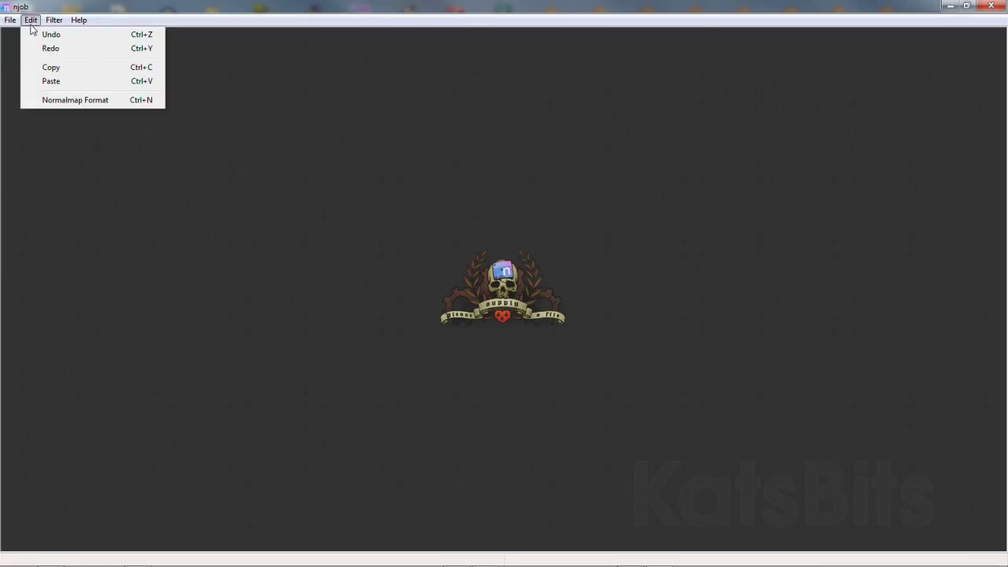
{"action": "left_click", "coordinate": [63, 81]}
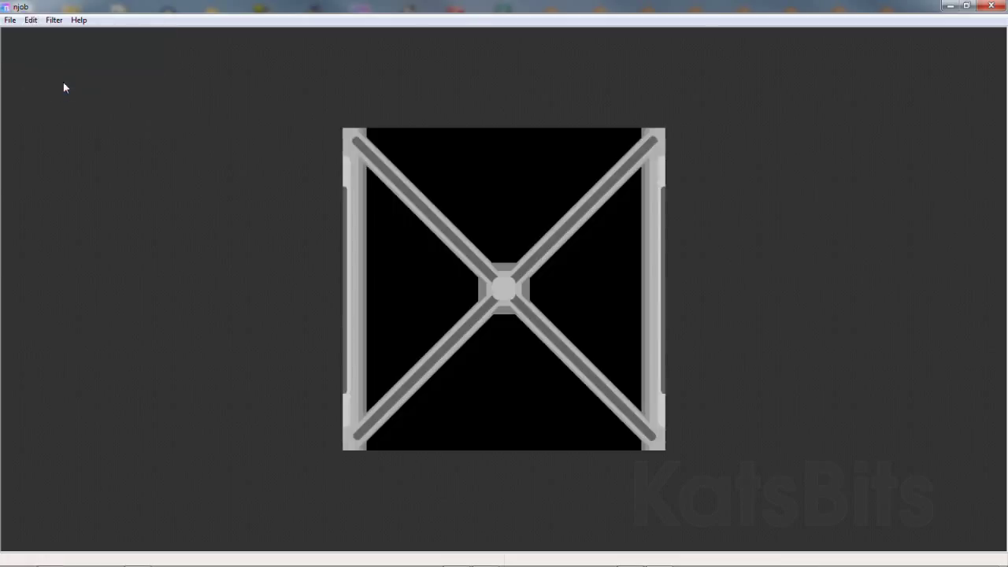
{"action": "left_click", "coordinate": [54, 20]}
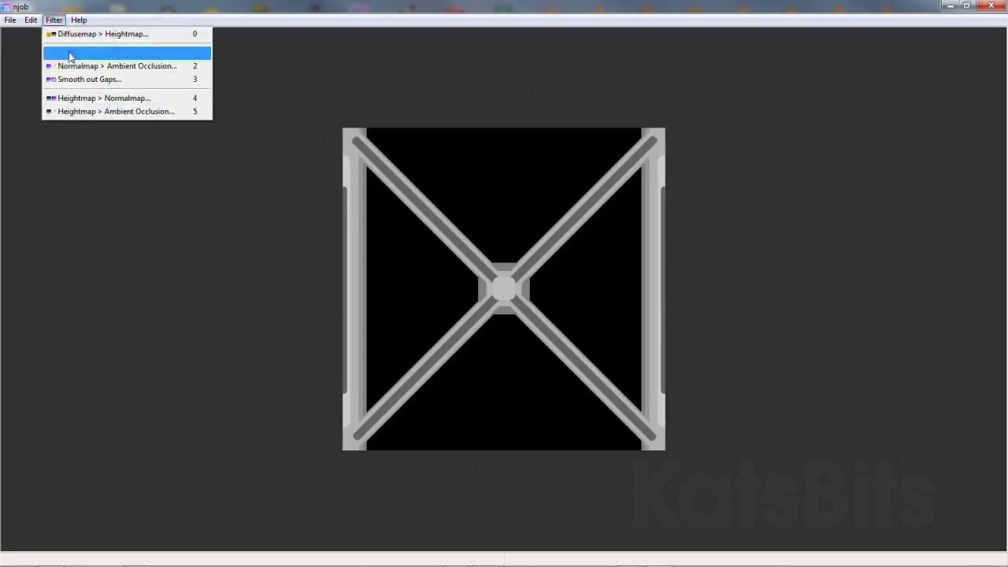
{"action": "left_click", "coordinate": [94, 99]}
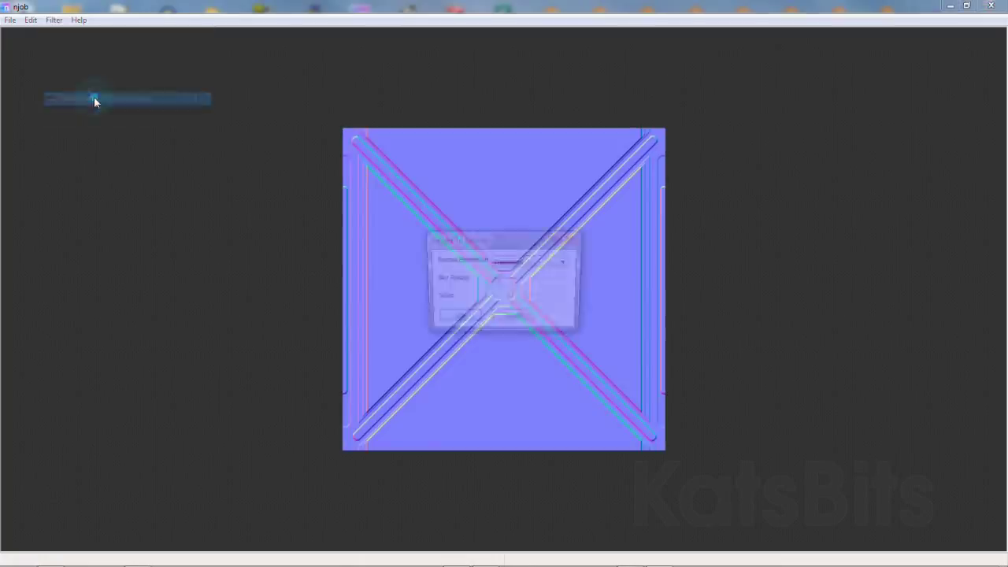
Step: Convert to a normal map using Double Layer estimation with higher blur radius and scale, then choose Save As
{"action": "left_click_drag", "start_coordinate": [463, 237], "coordinate": [235, 373]}
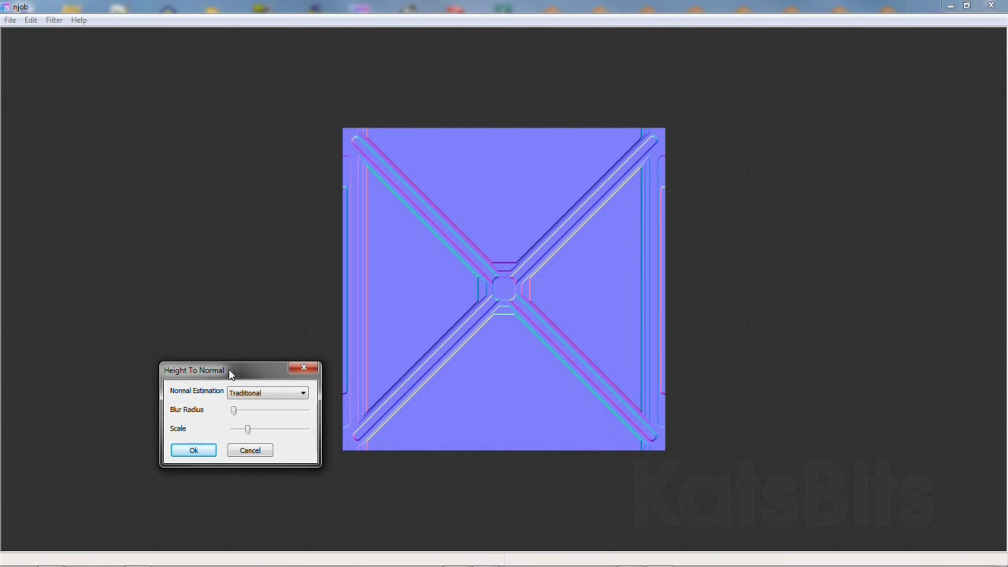
{"action": "left_click", "coordinate": [241, 396]}
{"action": "left_click", "coordinate": [265, 422]}
{"action": "left_click", "coordinate": [244, 411]}
{"action": "left_click", "coordinate": [247, 411]}
{"action": "left_click", "coordinate": [261, 431]}
{"action": "left_click", "coordinate": [203, 455]}
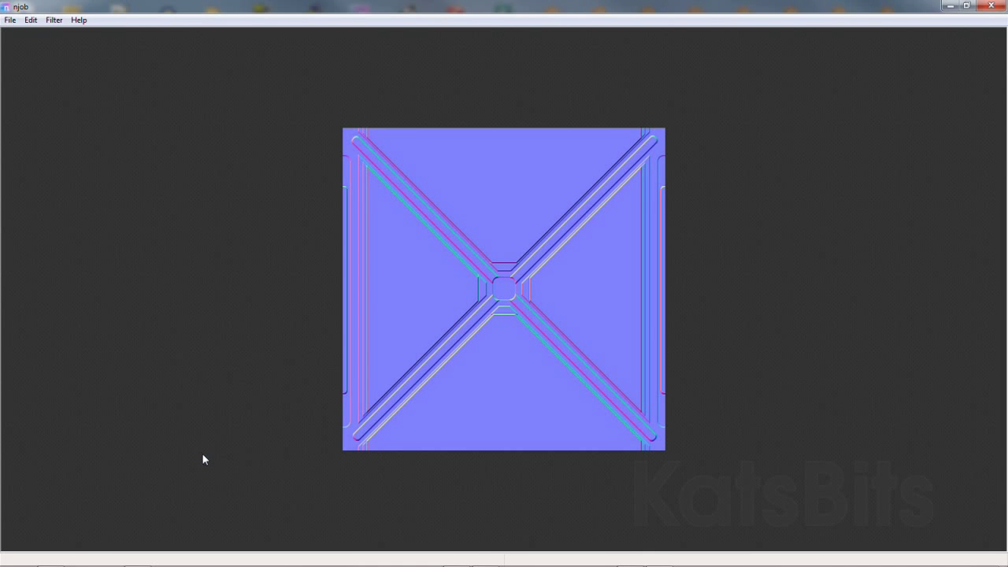
{"action": "left_click", "coordinate": [10, 19]}
{"action": "left_click", "coordinate": [35, 48]}
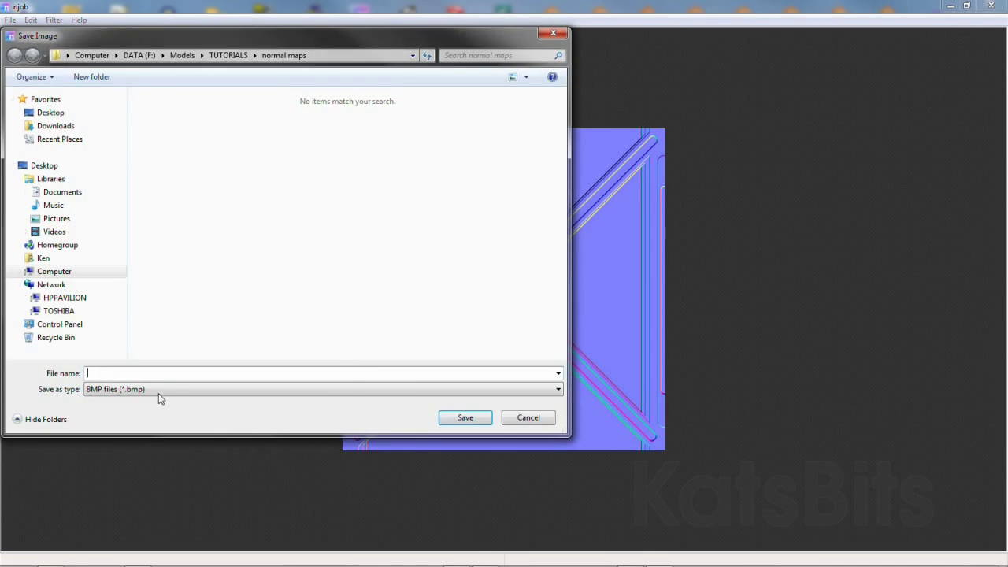
Step: Save the normal map as TGA file simple-girder_n.tga
{"action": "left_click", "coordinate": [157, 389]}
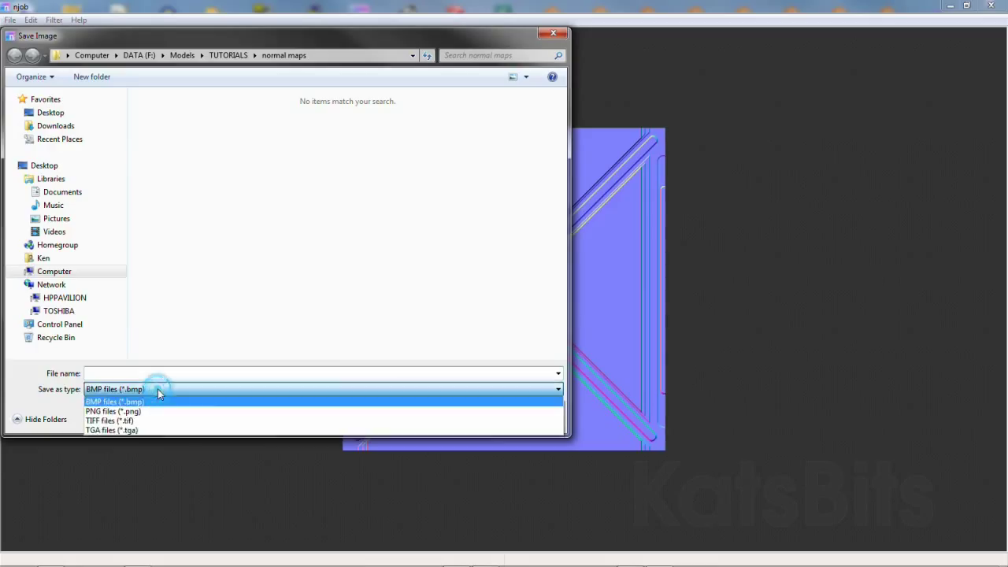
{"action": "left_click", "coordinate": [149, 429]}
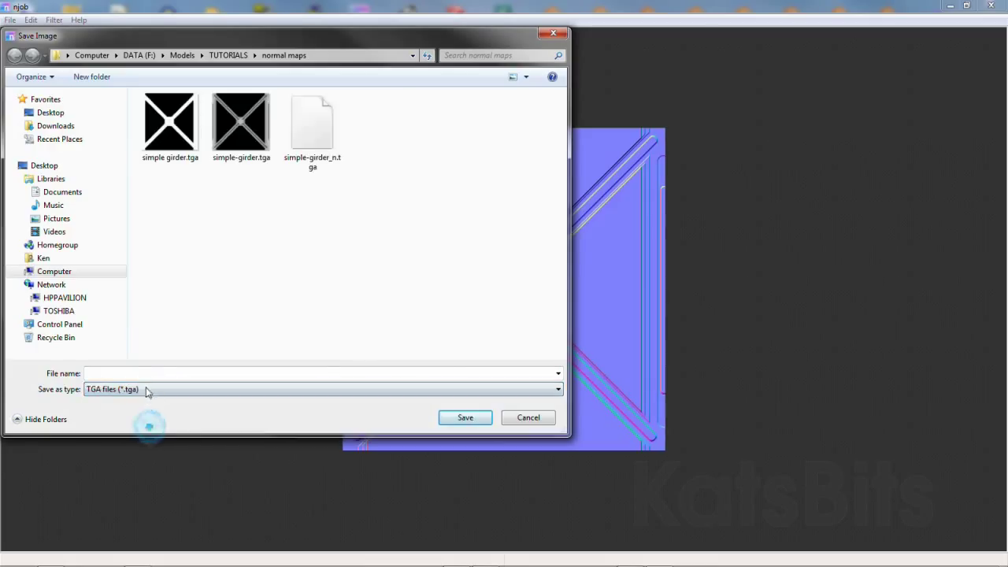
{"action": "left_click", "coordinate": [312, 113]}
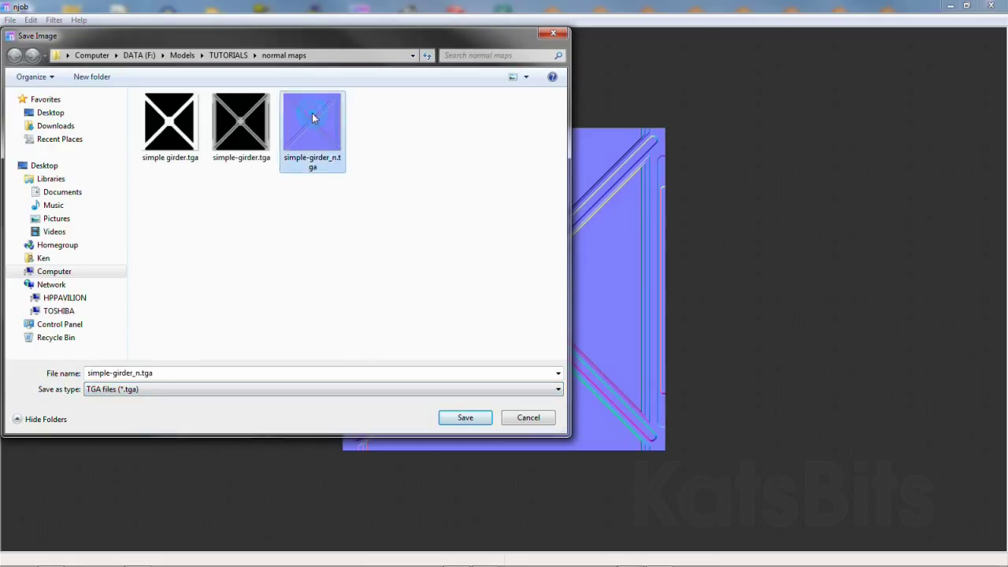
{"action": "left_click", "coordinate": [459, 417]}
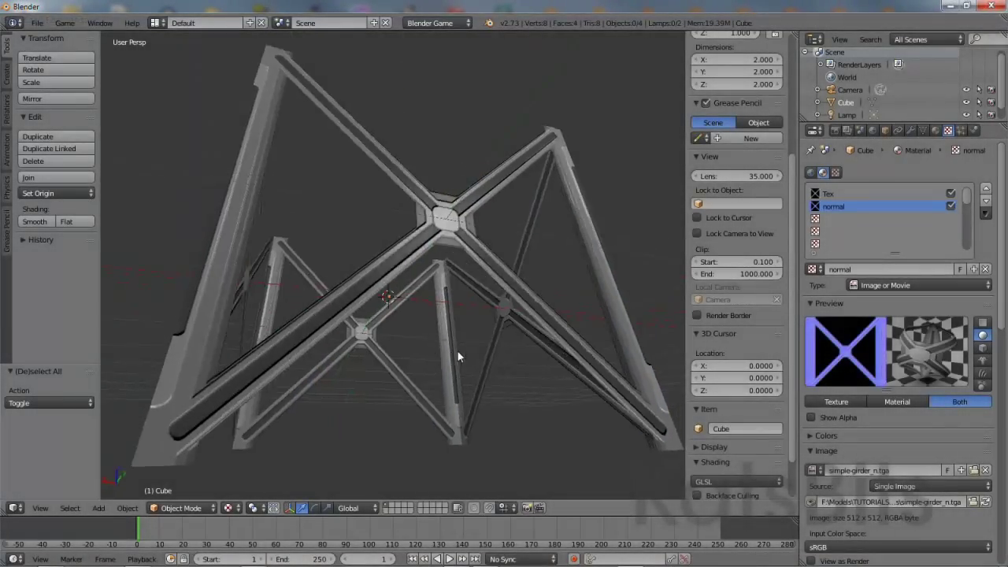
{"action": "mouse_move", "coordinate": [457, 351]}
{"action": "left_mouse_down"}
{"action": "mouse_move", "coordinate": [466, 350]}
{"action": "mouse_move", "coordinate": [462, 319]}
{"action": "mouse_move", "coordinate": [450, 355]}
{"action": "left_mouse_up"}
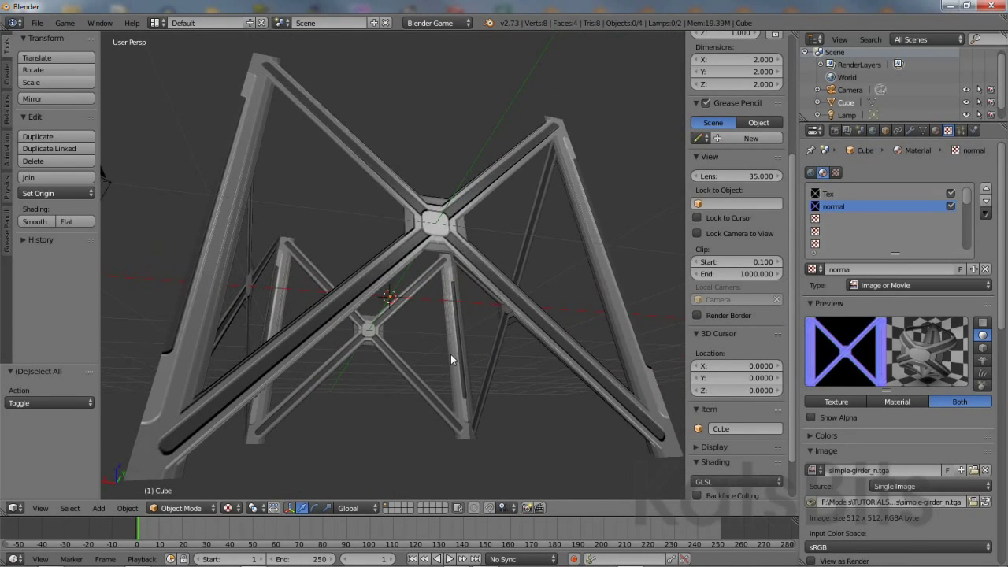
{"action": "left_click", "coordinate": [951, 206]}
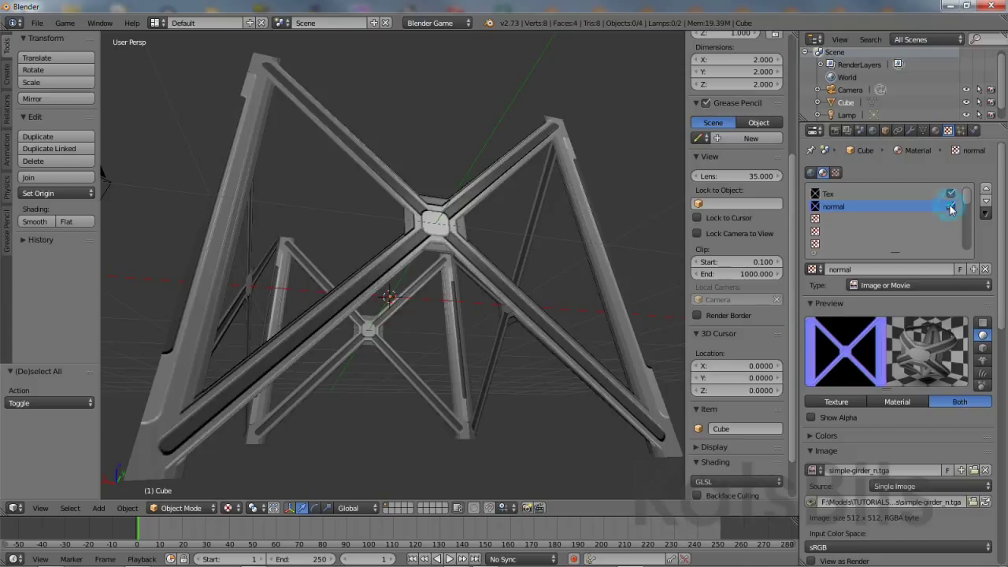
{"action": "left_click", "coordinate": [950, 206]}
{"action": "left_click", "coordinate": [951, 206]}
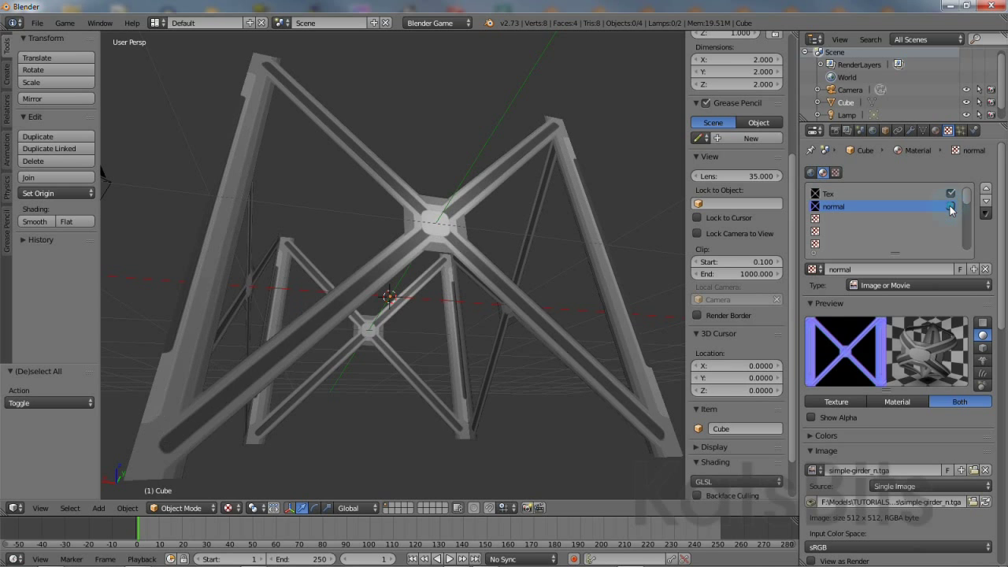
{"action": "mouse_move", "coordinate": [486, 338]}
{"action": "left_mouse_down"}
{"action": "mouse_move", "coordinate": [448, 338]}
{"action": "mouse_move", "coordinate": [472, 356]}
{"action": "mouse_move", "coordinate": [415, 355]}
{"action": "mouse_move", "coordinate": [477, 382]}
{"action": "mouse_move", "coordinate": [458, 351]}
{"action": "left_mouse_up"}
{"action": "left_click", "coordinate": [951, 207]}
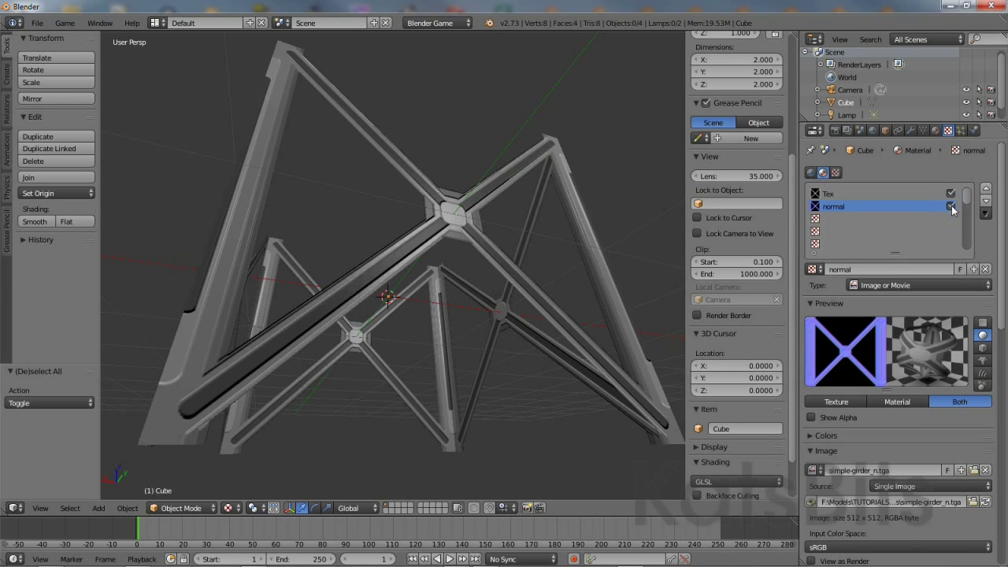
{"action": "mouse_move", "coordinate": [577, 301]}
{"action": "left_mouse_down"}
{"action": "mouse_move", "coordinate": [491, 307]}
{"action": "mouse_move", "coordinate": [491, 319]}
{"action": "mouse_move", "coordinate": [512, 330]}
{"action": "mouse_move", "coordinate": [412, 344]}
{"action": "mouse_move", "coordinate": [360, 368]}
{"action": "mouse_move", "coordinate": [350, 351]}
{"action": "left_mouse_up"}
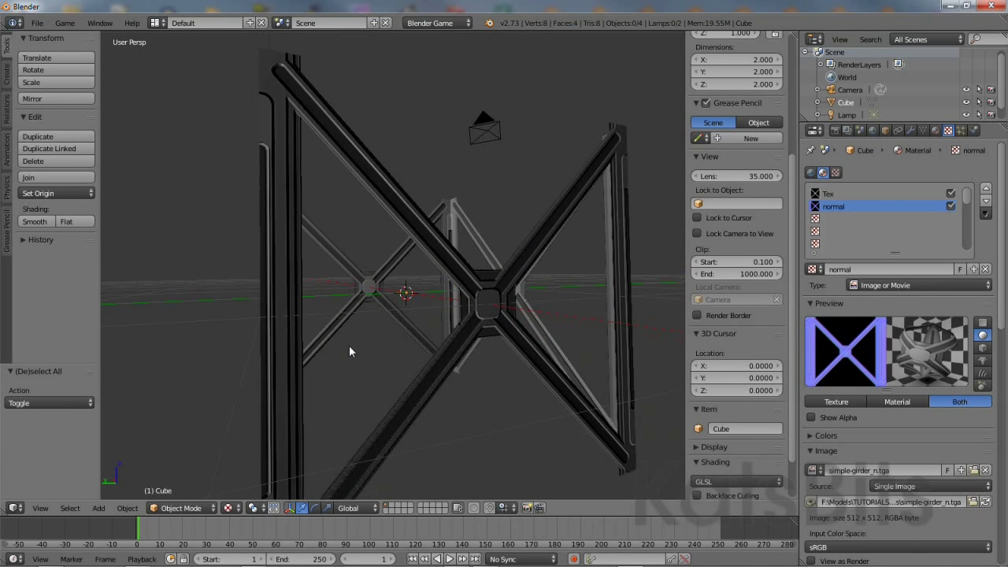
{"action": "left_click", "coordinate": [950, 206]}
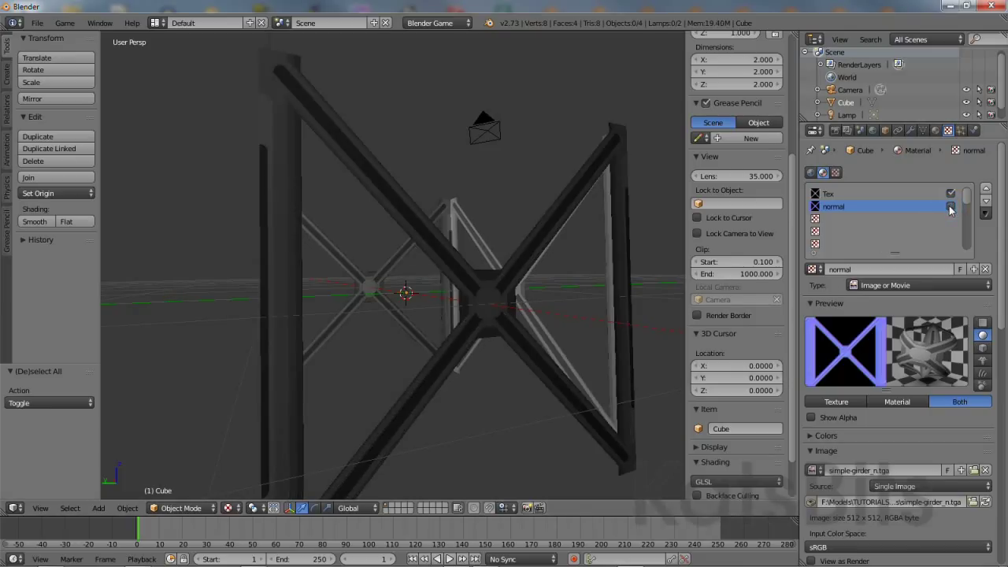
{"action": "left_click", "coordinate": [950, 206]}
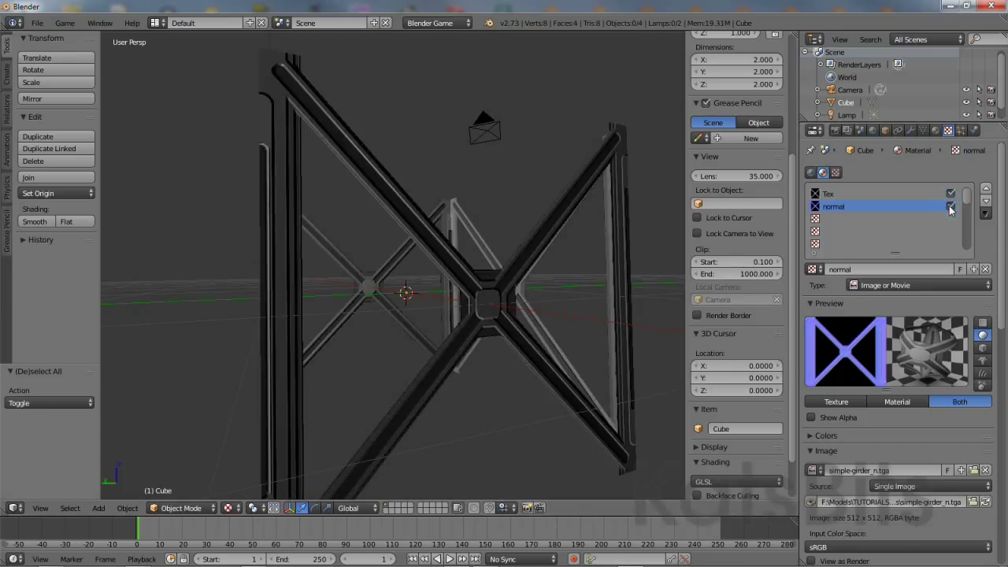